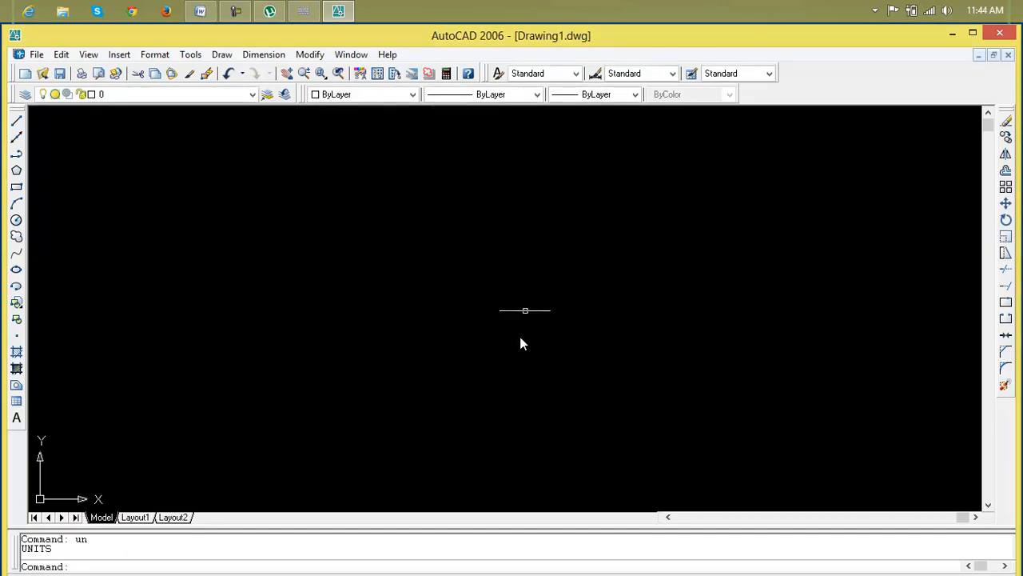
Modify the Standard dimension style's linear primary units to Architectural format with 0'-0" precision.
type("d")
key("Return")
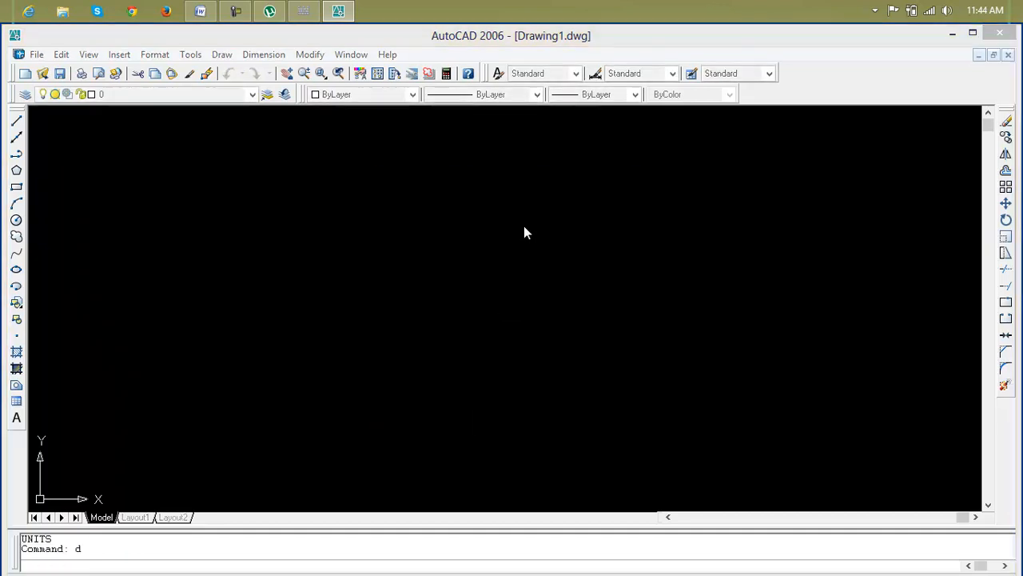
left_click(669, 285)
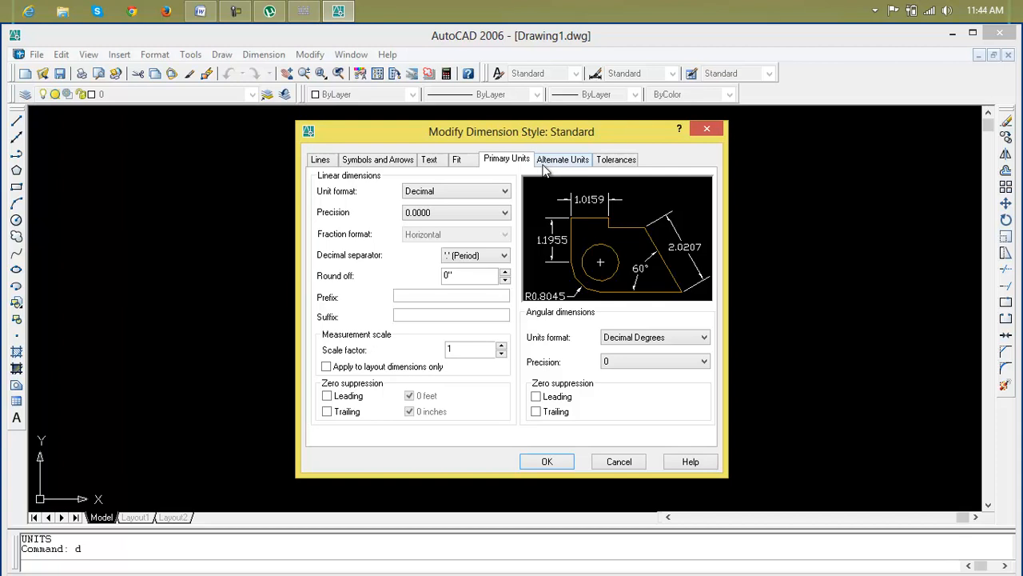
left_click(495, 192)
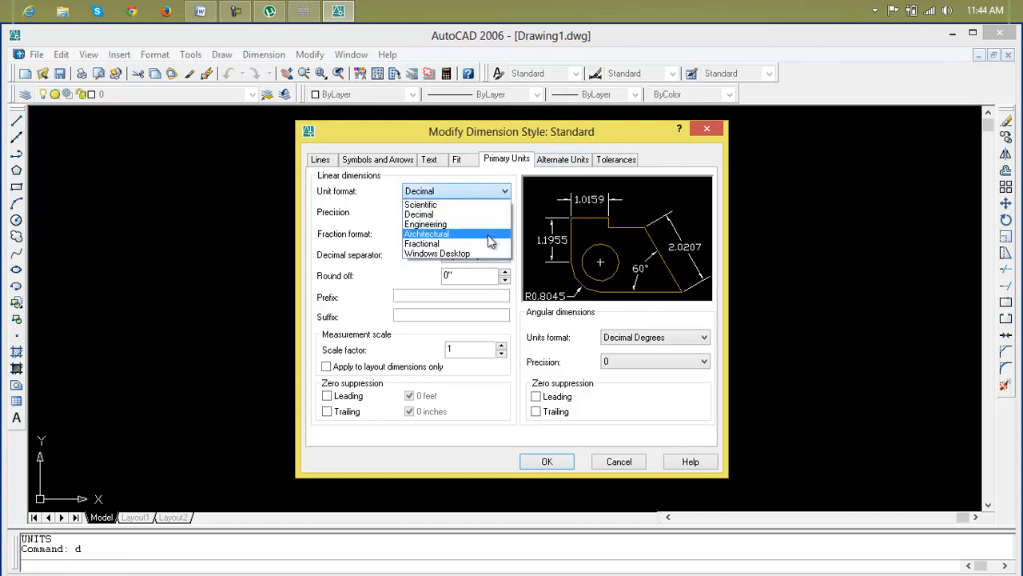
left_click(490, 235)
left_click(484, 212)
left_click(477, 227)
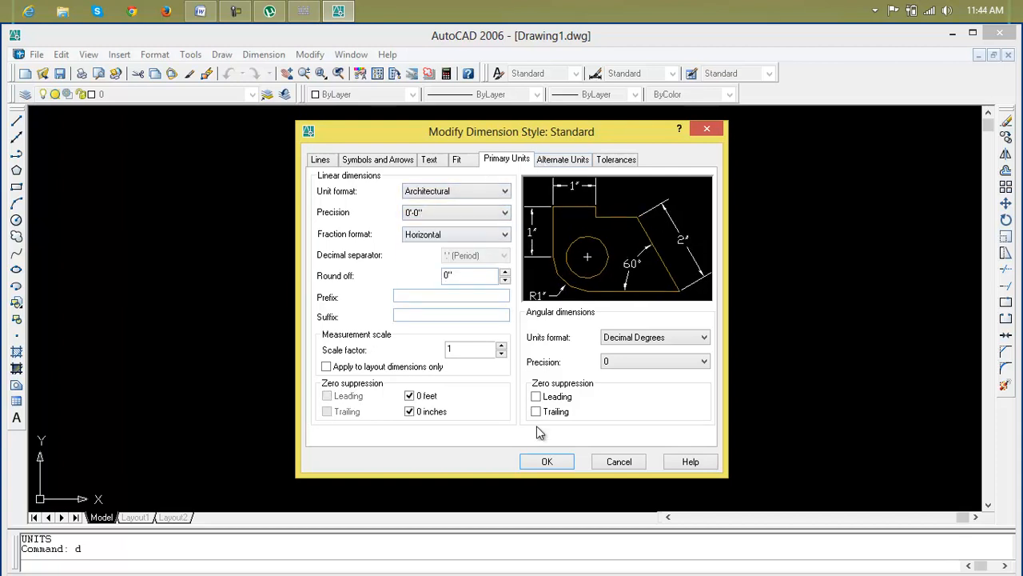
left_click(560, 466)
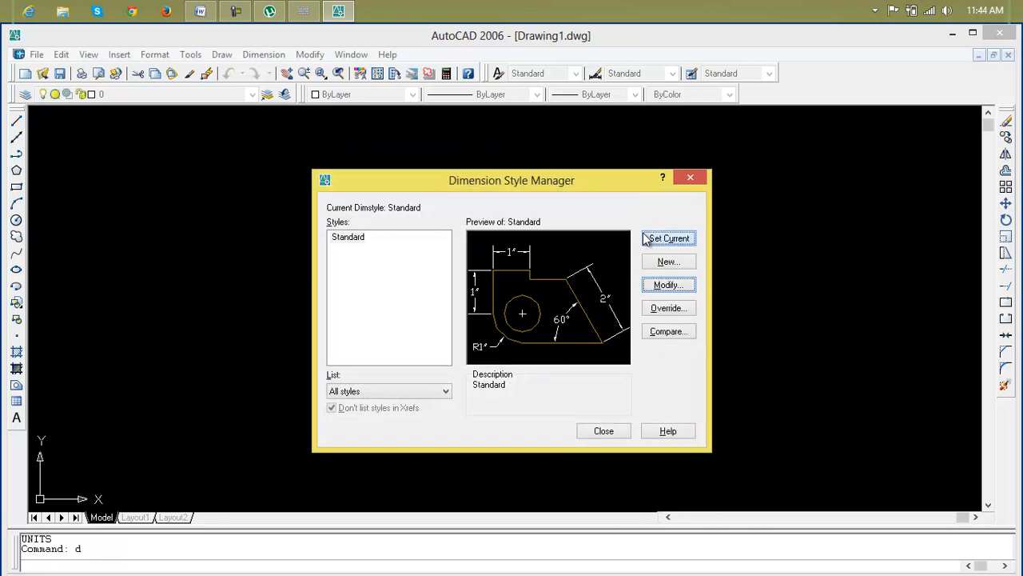
left_click(619, 428)
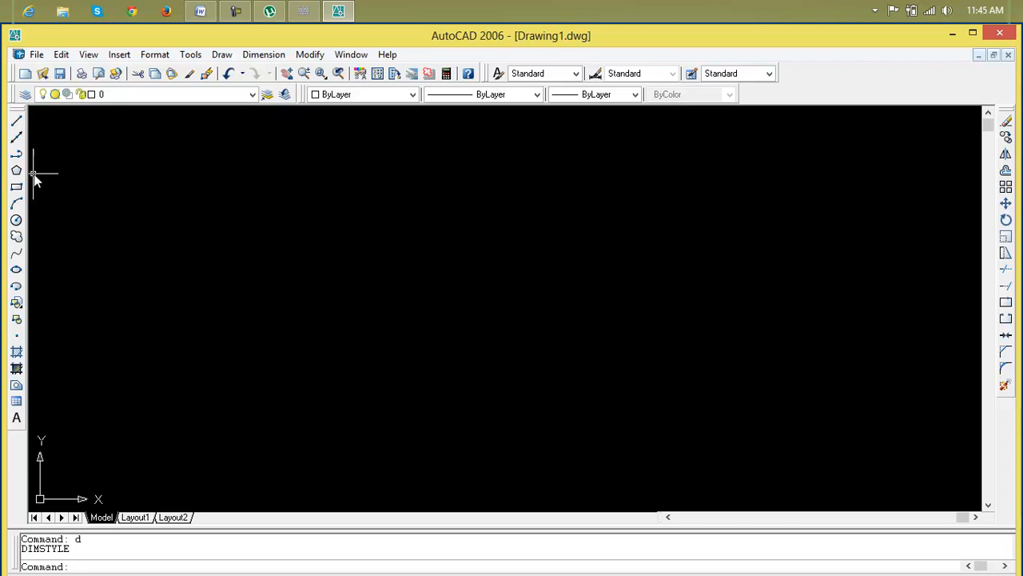
Draw a freehand, slightly wider than tall rectangle in the upper left area of the empty drawing.
left_click(16, 186)
left_click(163, 201)
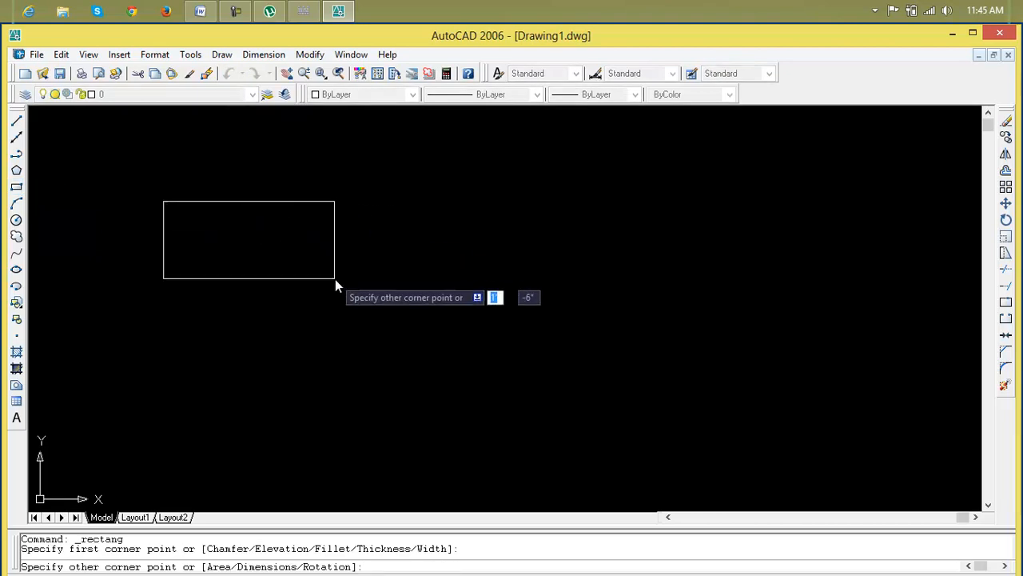
left_click(293, 304)
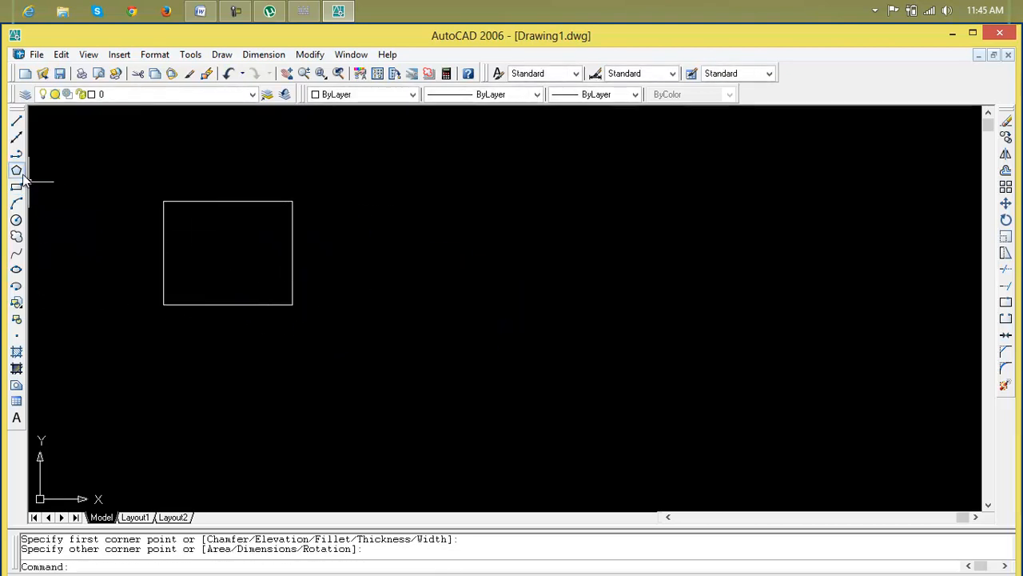
Draw a circle with a radius of about 4 inches centred by eye inside the rectangle.
left_click(15, 220)
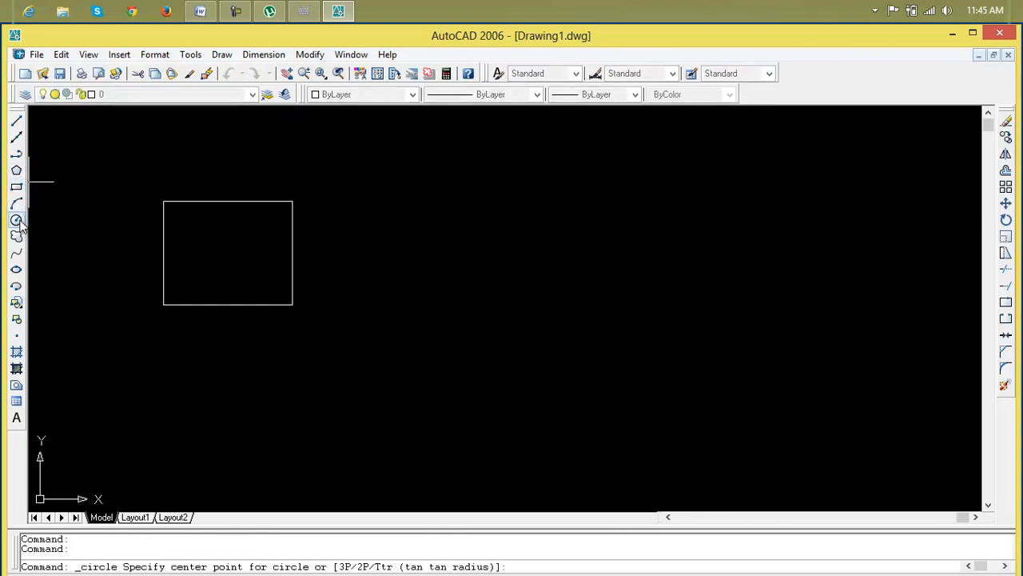
left_click(232, 254)
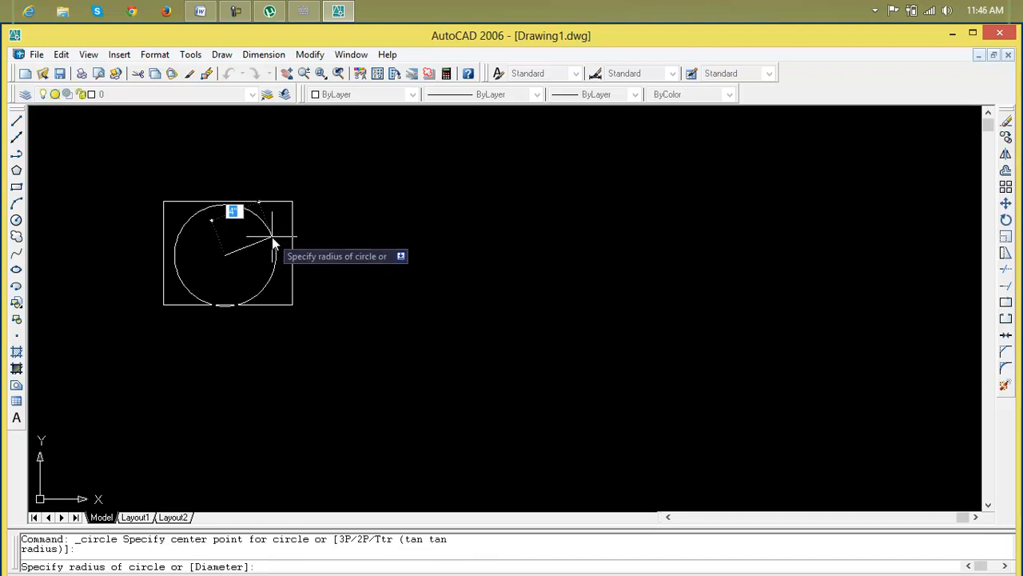
left_click(272, 240)
type("c")
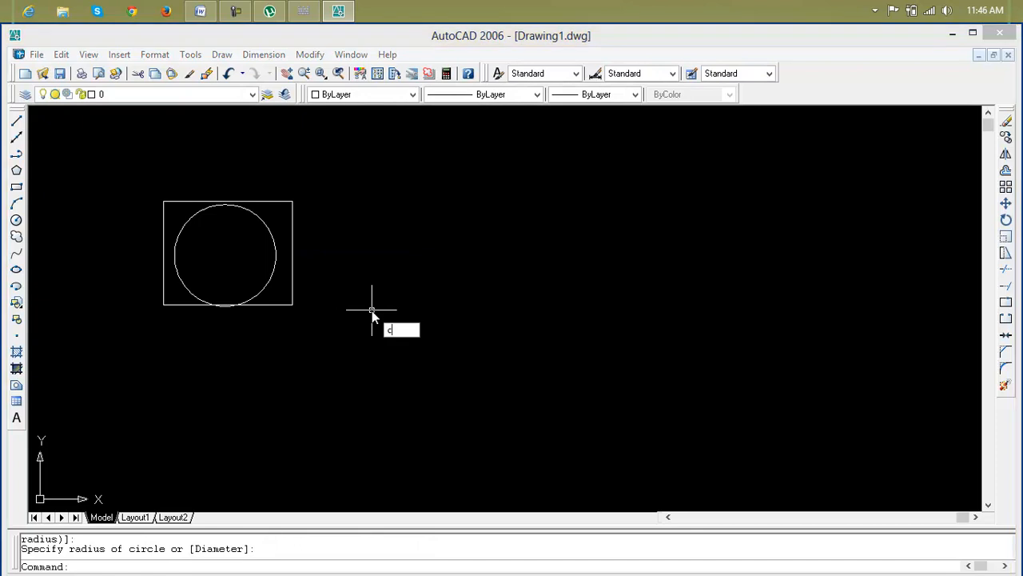
key("Escape")
key("Escape")
Move the circle slightly upward, using its centre as base point, so it sits inside the rectangle.
type("m")
key("Return")
left_click(262, 290)
key("Return")
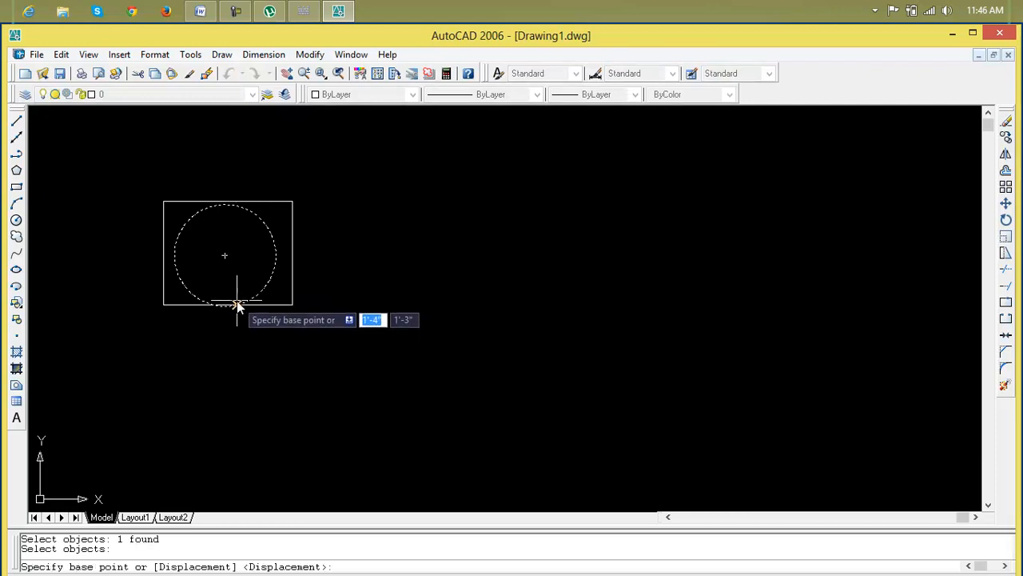
left_click(225, 256)
left_click(223, 256)
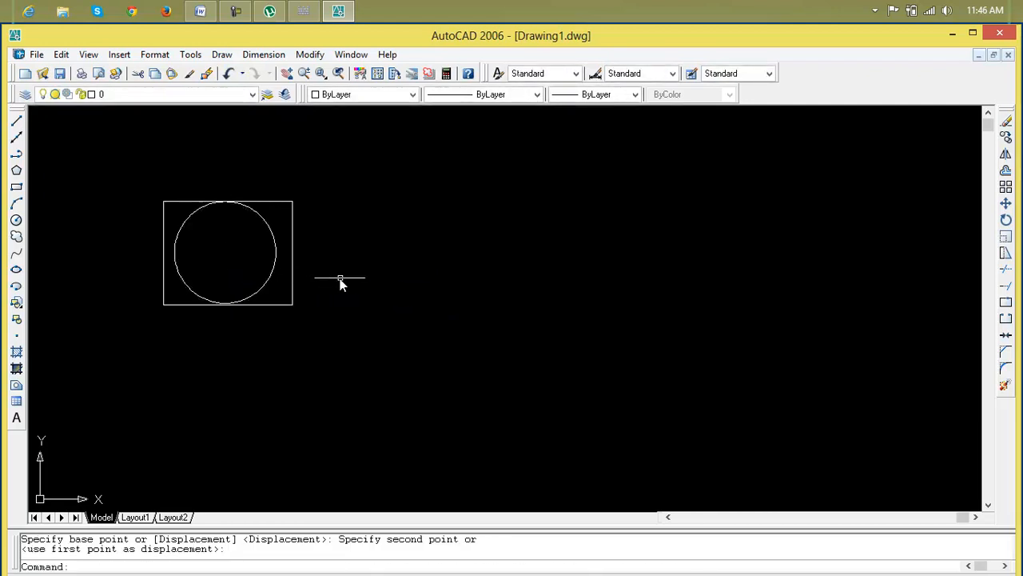
scroll(256, 249, "up", 2)
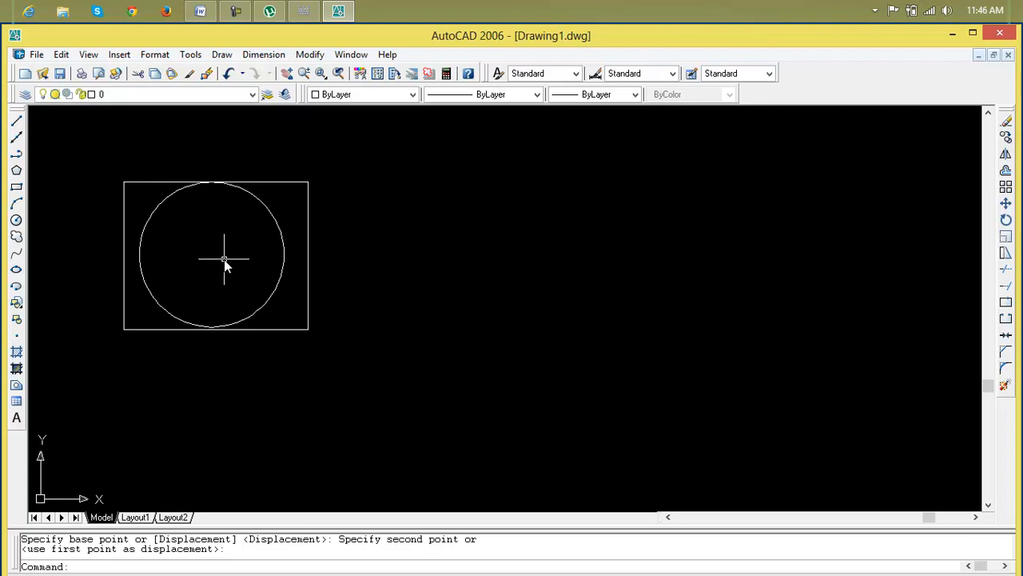
key("Escape")
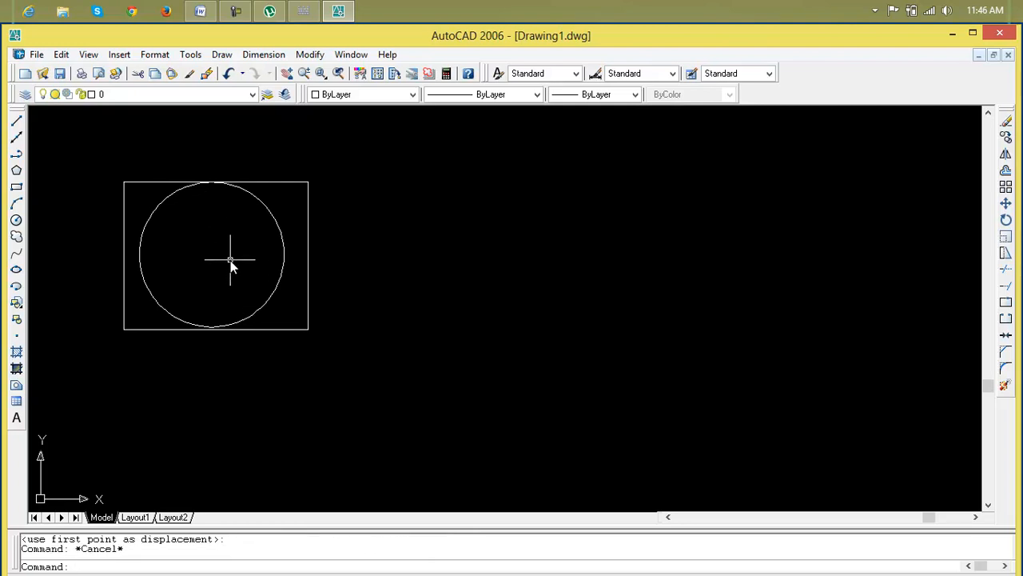
left_click(309, 262)
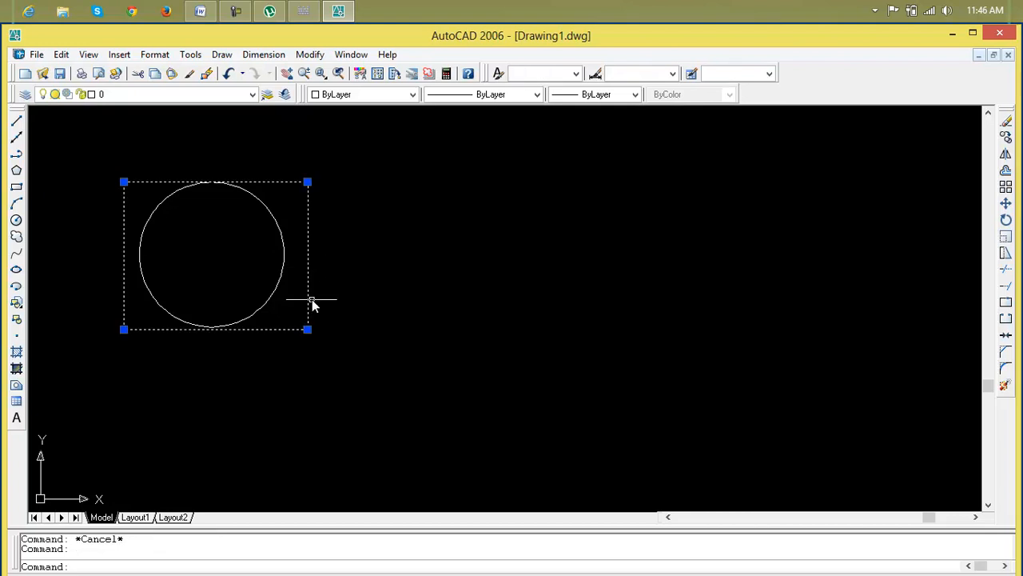
key("Escape")
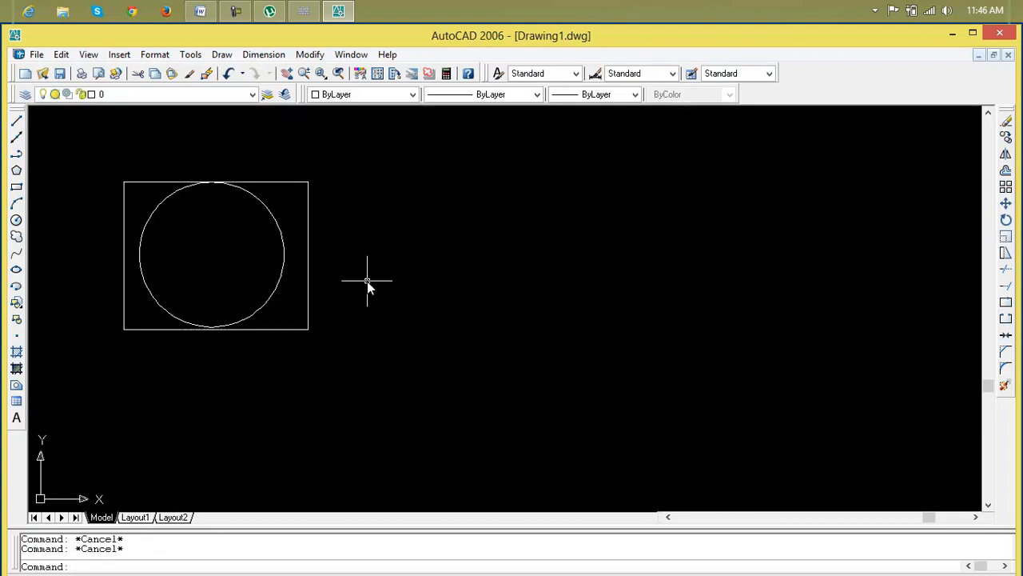
Draw two smaller circles concentric with the existing one, with radii of about 3 and 2 inches.
type("c")
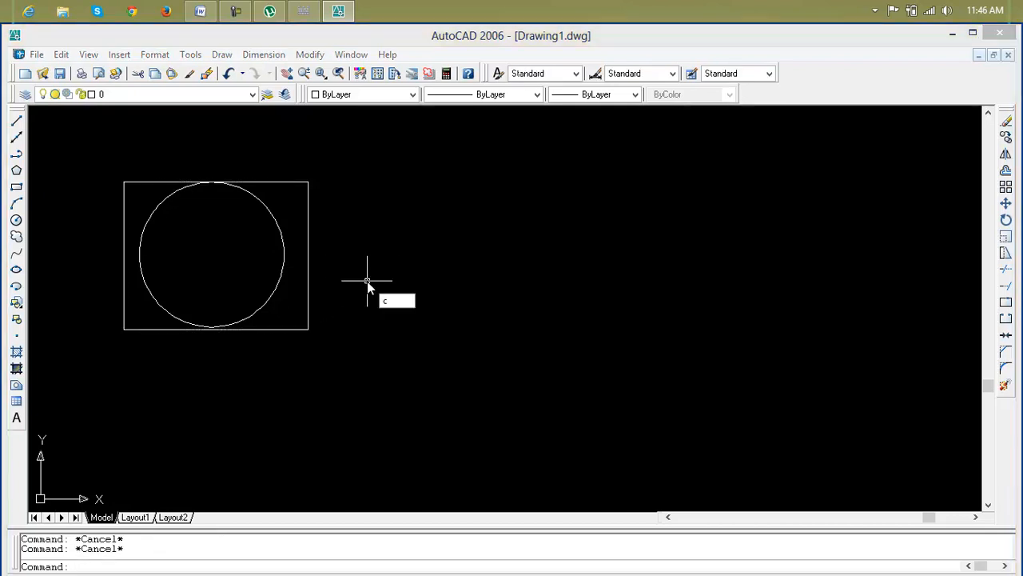
key("Return")
left_click(211, 256)
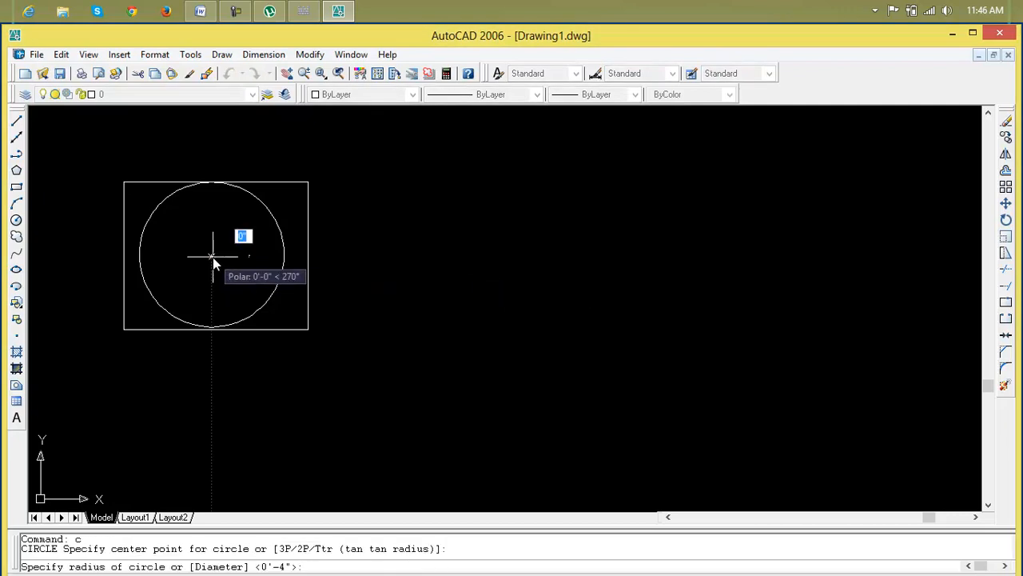
left_click(250, 213)
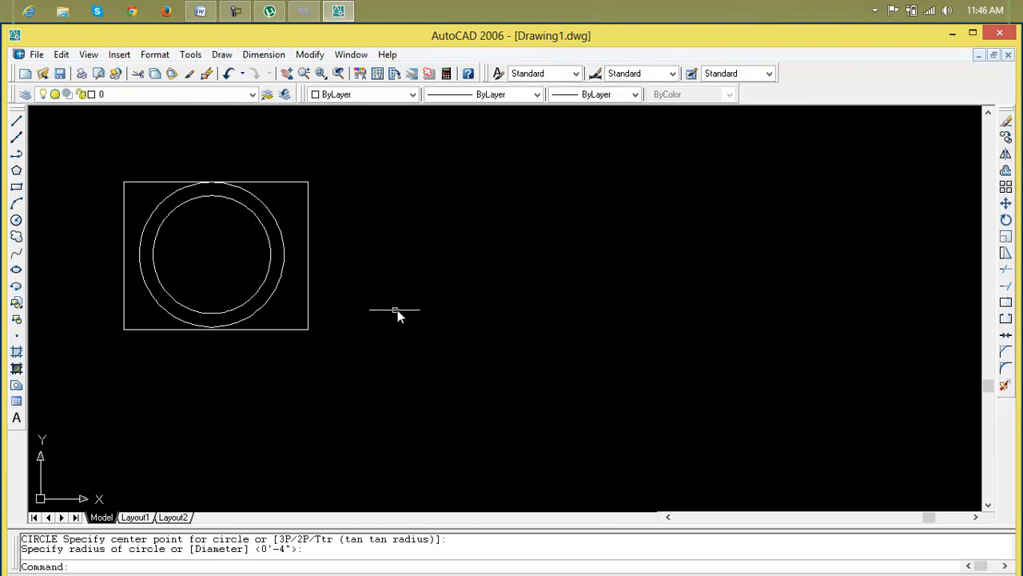
key("Return")
left_click(212, 256)
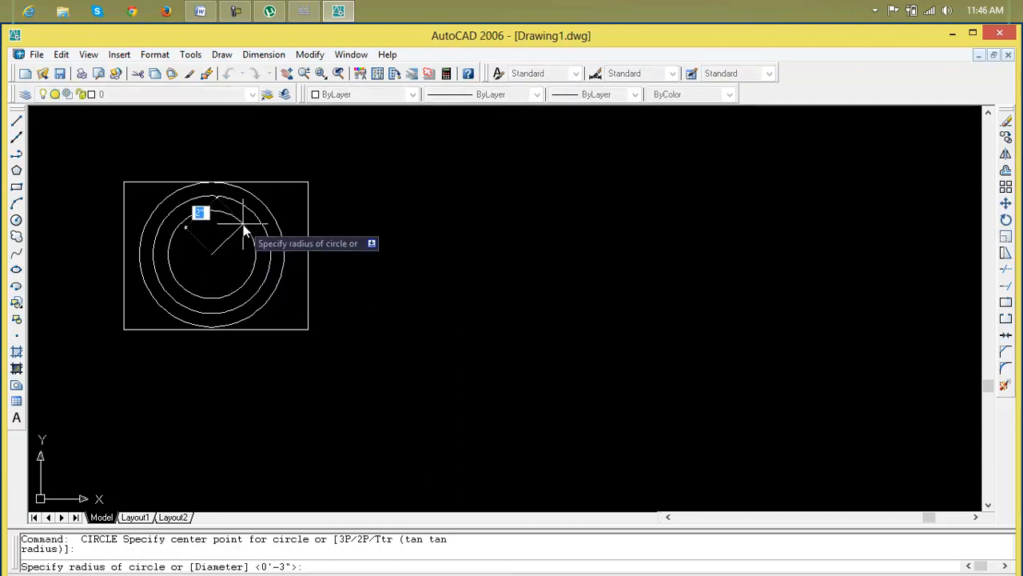
left_click(244, 231)
key("Return")
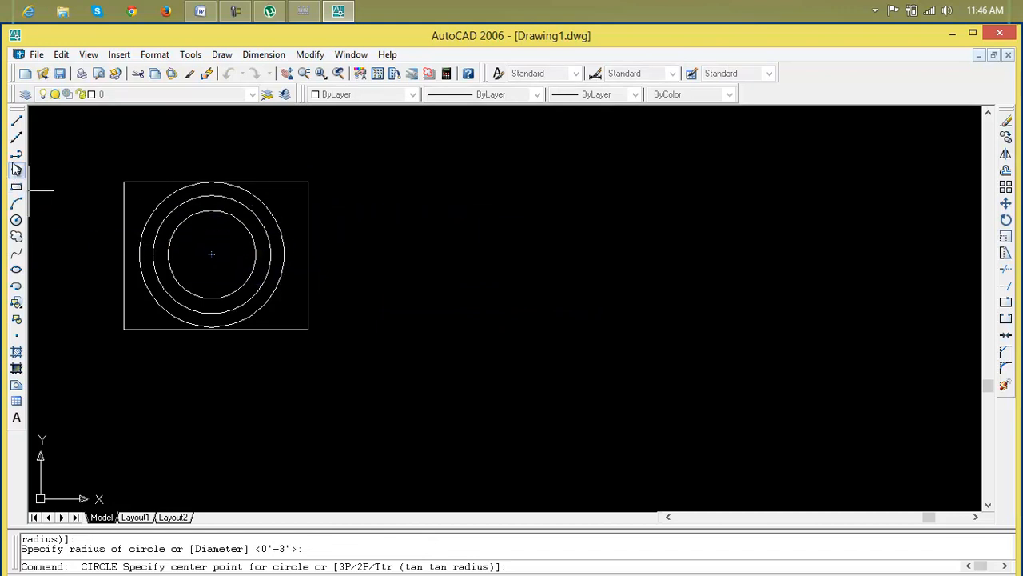
Draw a line from the circles' centre to the rectangle's upper-right corner.
left_click(17, 120)
left_click(213, 257)
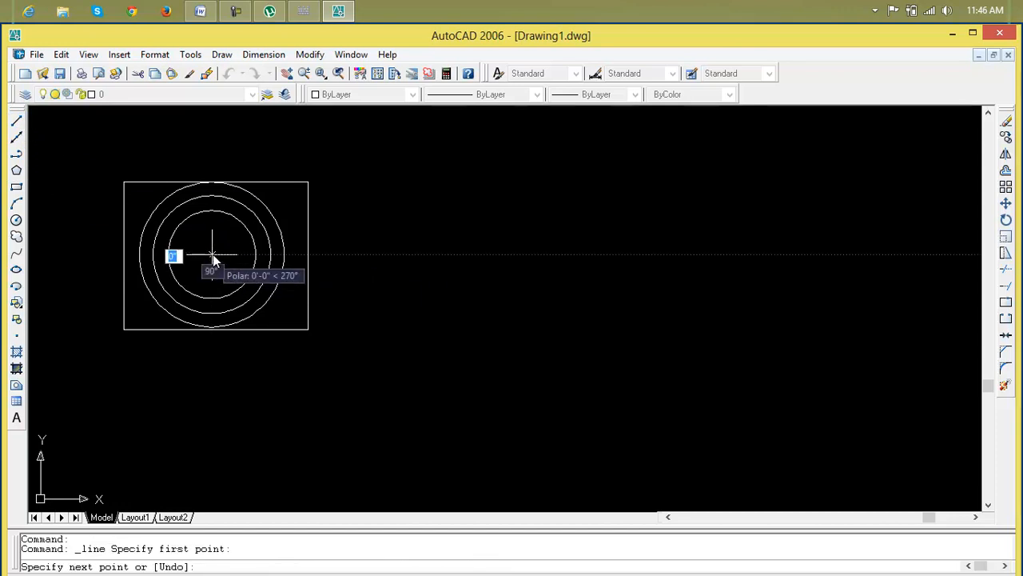
left_click(307, 183)
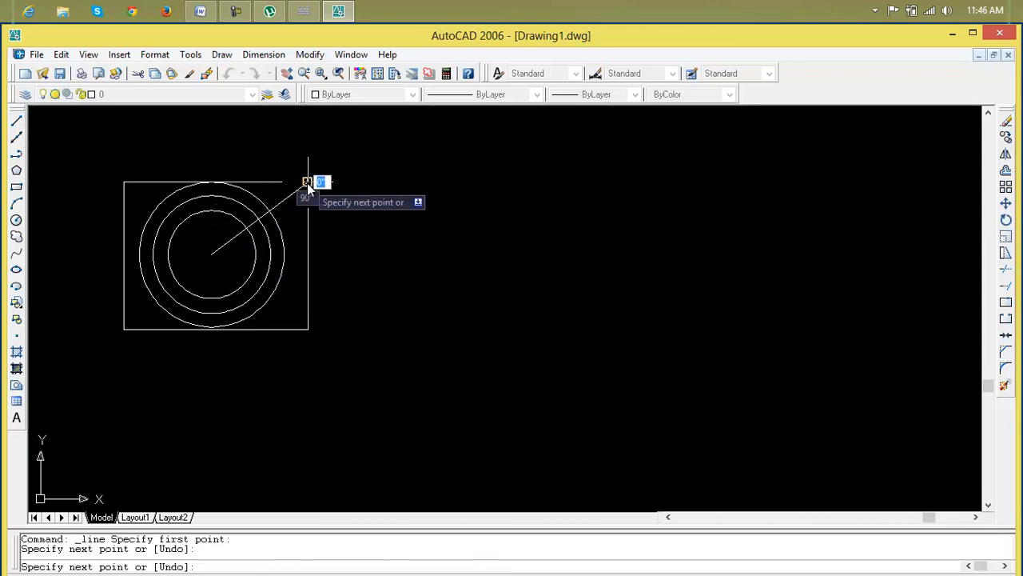
key("Escape")
key("Escape")
key("Escape")
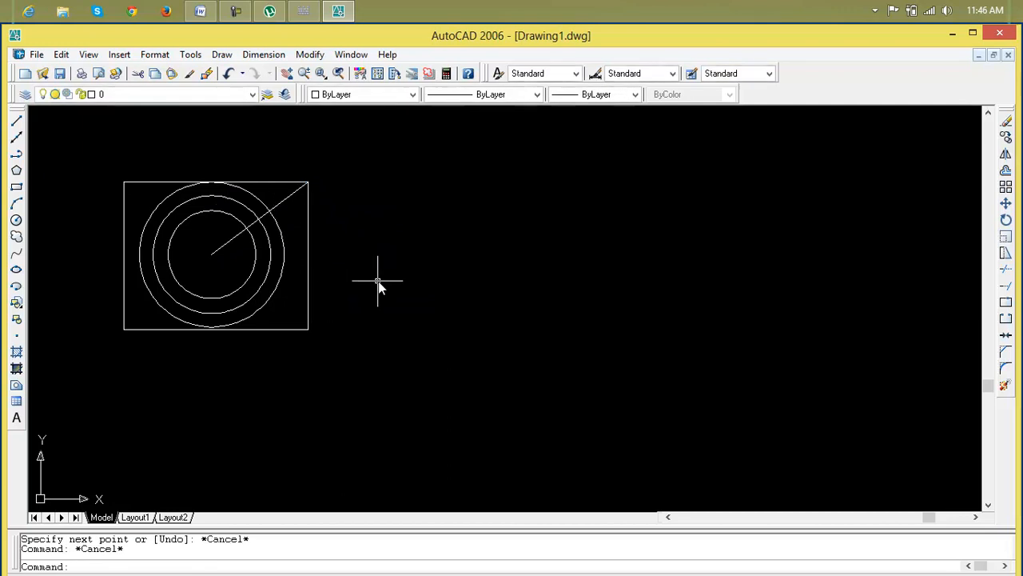
Draw separate lines from the circles' centre to the rectangle's lower-right, lower-left and upper-left corners.
key("Return")
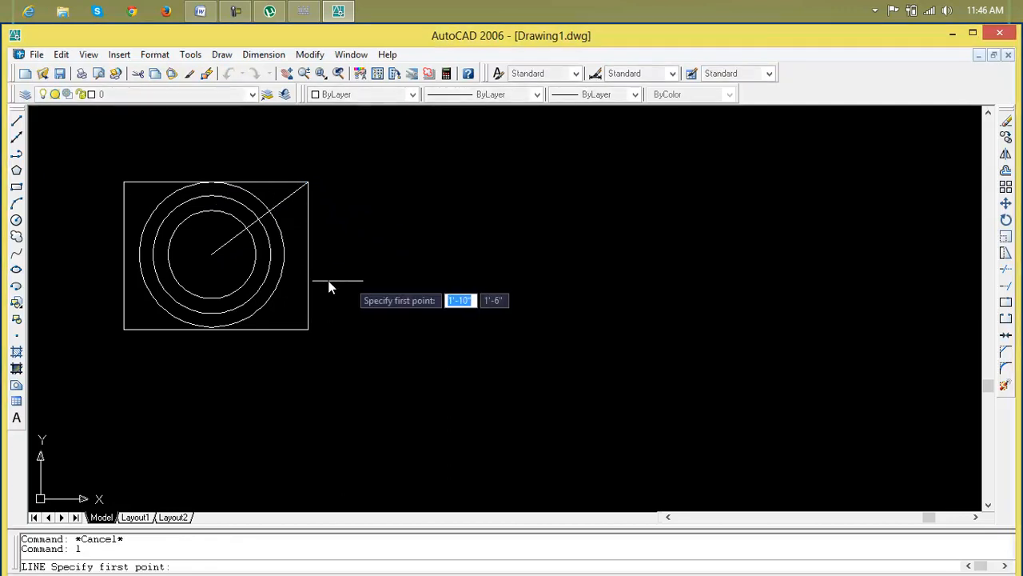
left_click(211, 255)
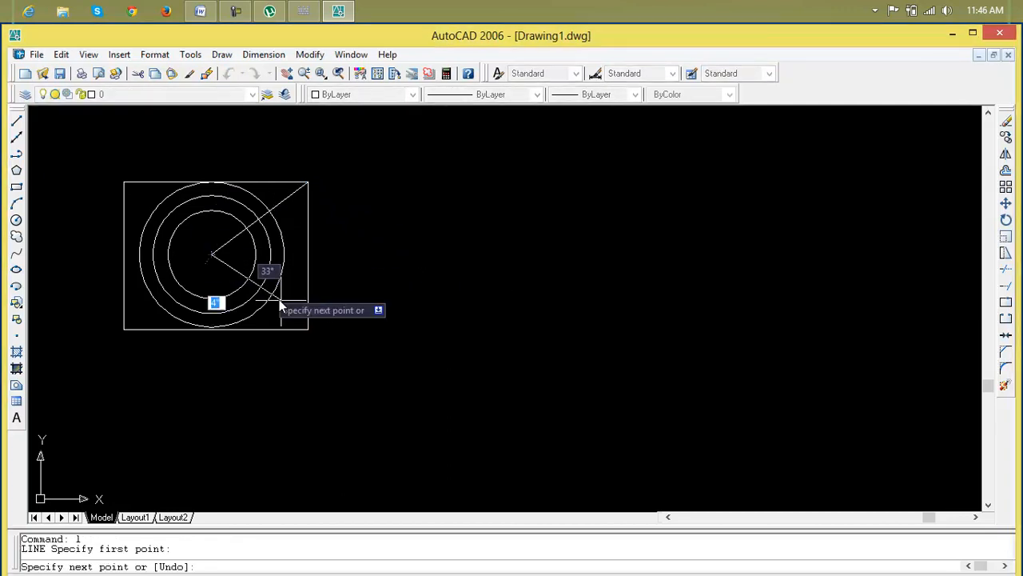
left_click(308, 330)
key("Return")
key("Return")
left_click(213, 256)
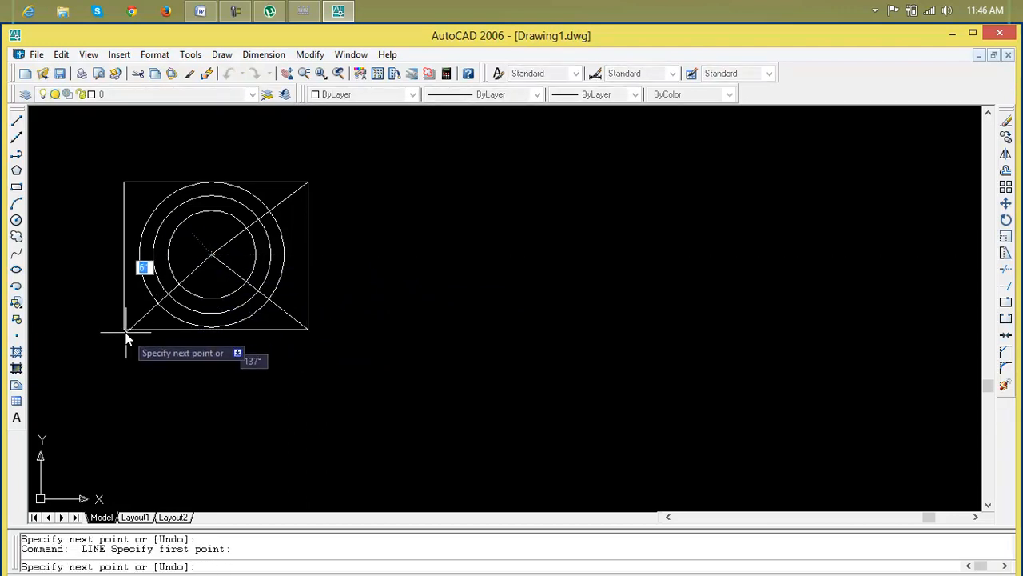
left_click(124, 328)
key("Return")
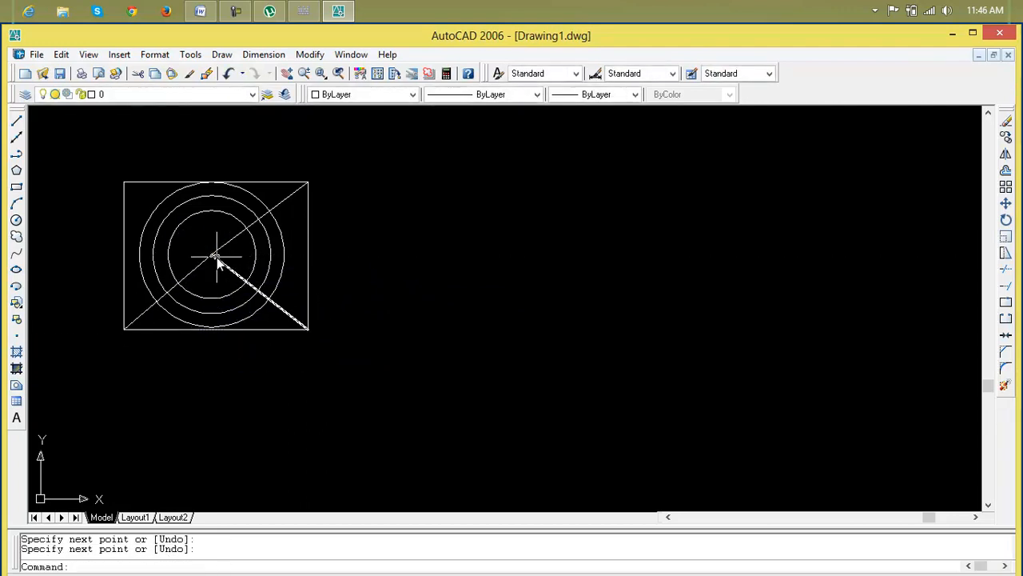
key("Return")
left_click(212, 255)
left_click(124, 182)
key("Return")
Turn off displaying the UCS icon at the UCS origin point in the UCS settings.
scroll(446, 296, "down", 4)
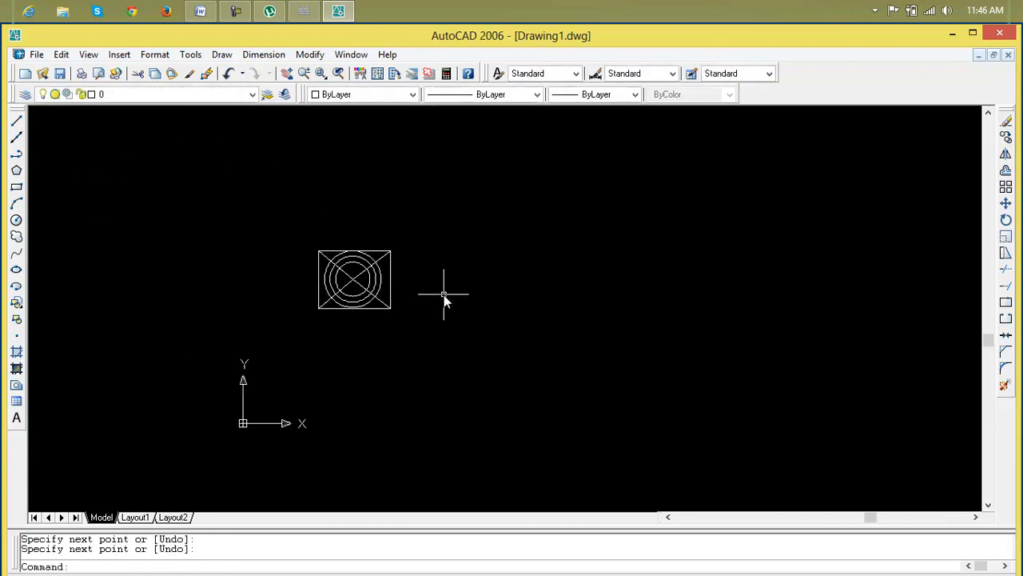
middle_click_drag(441, 292, 349, 263)
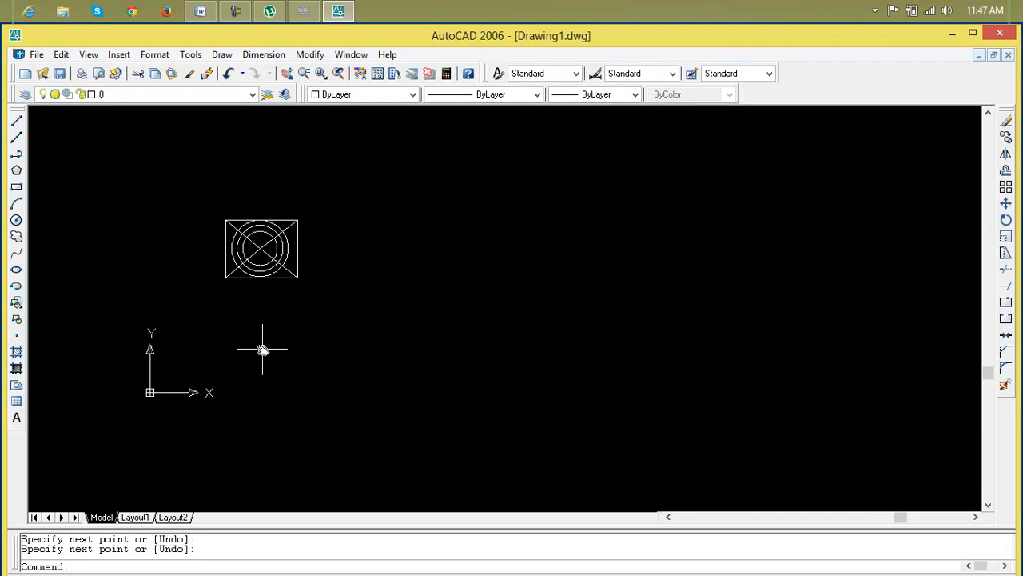
type("uc")
key("Return")
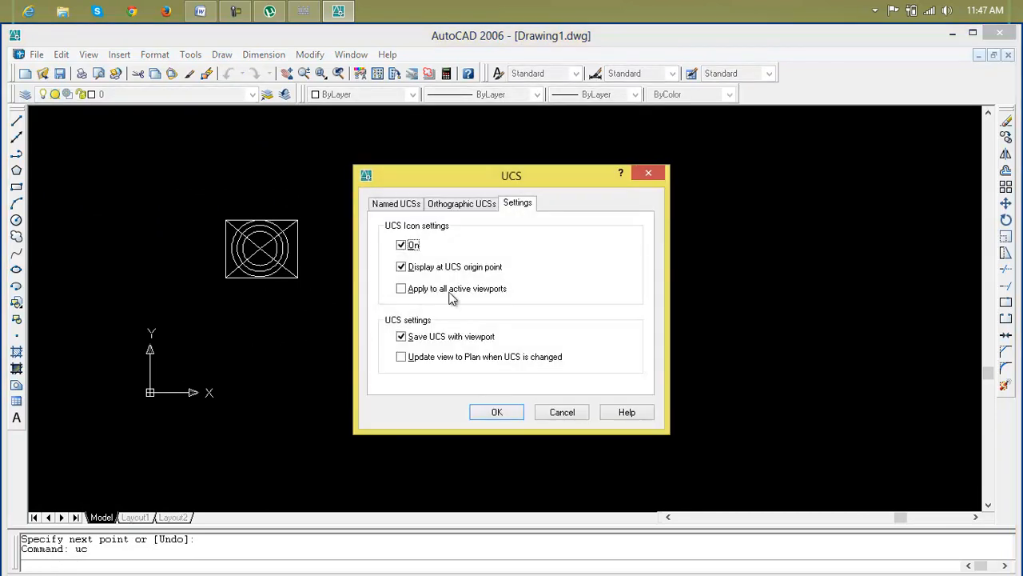
left_click(423, 270)
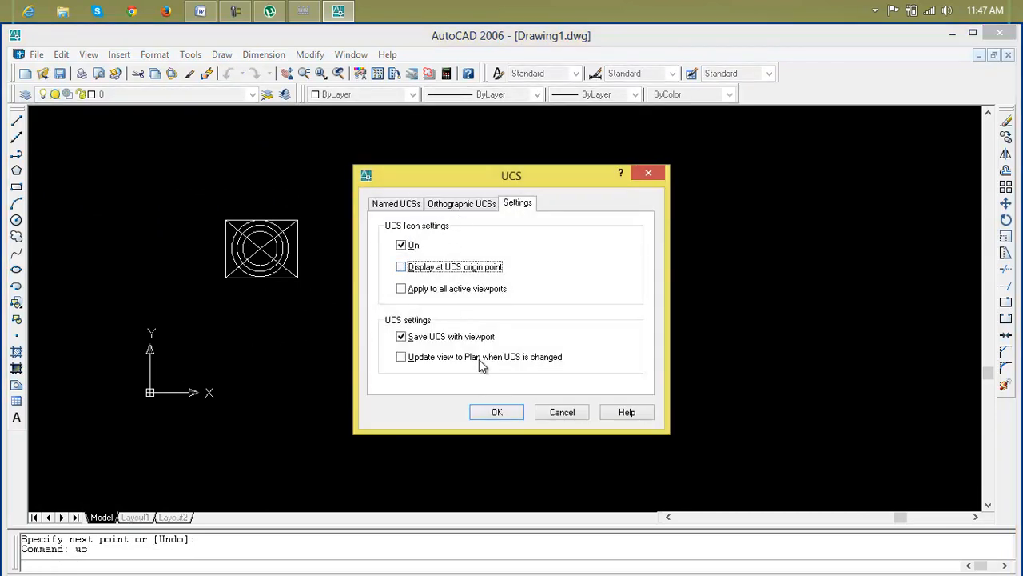
left_click(497, 412)
key("Escape")
key("Escape")
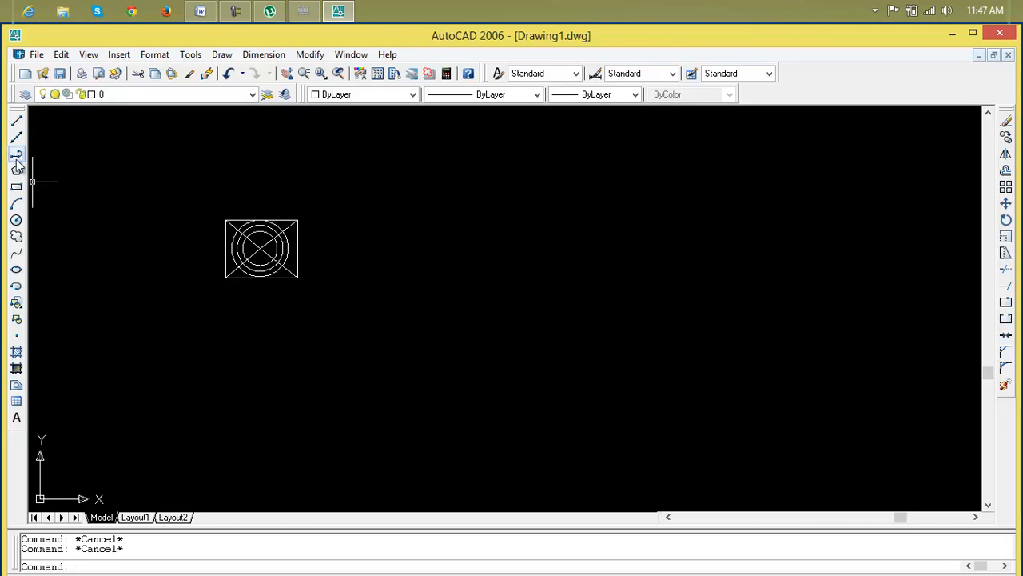
Draw a wide rectangle in the empty area to the upper right of the circle-and-diagonals symbol.
left_click(16, 187)
left_click(406, 153)
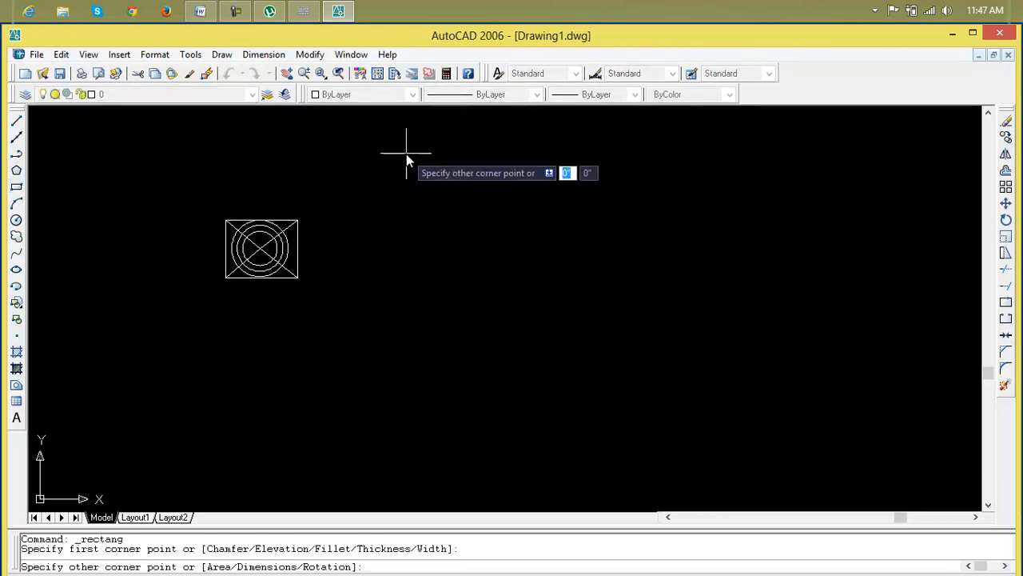
left_click(535, 219)
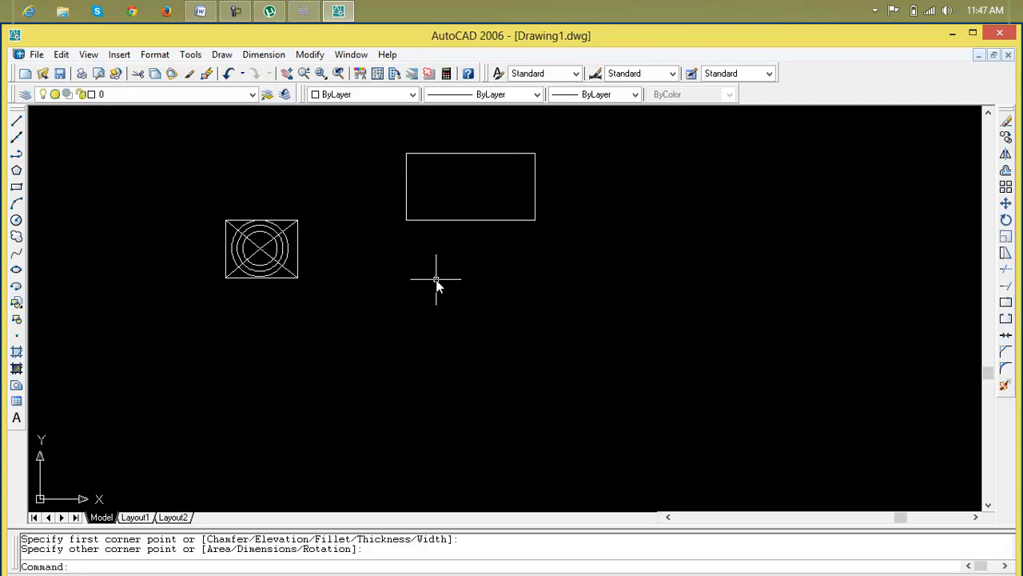
Copy the new rectangle, using its lower-left corner as base point, to six places below and to the right of it.
type("co")
key("Return")
left_click(613, 136)
left_click(382, 258)
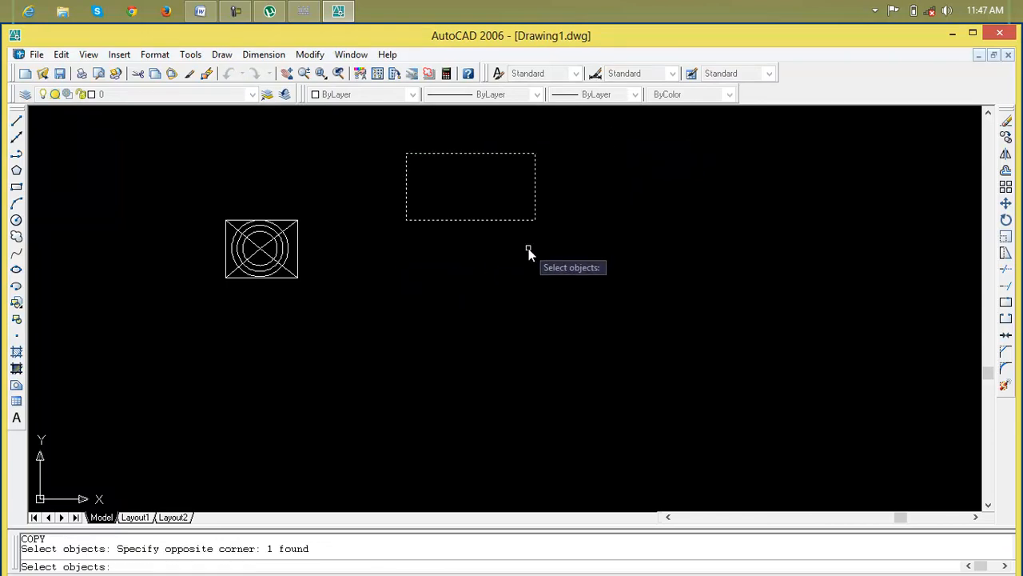
key("Return")
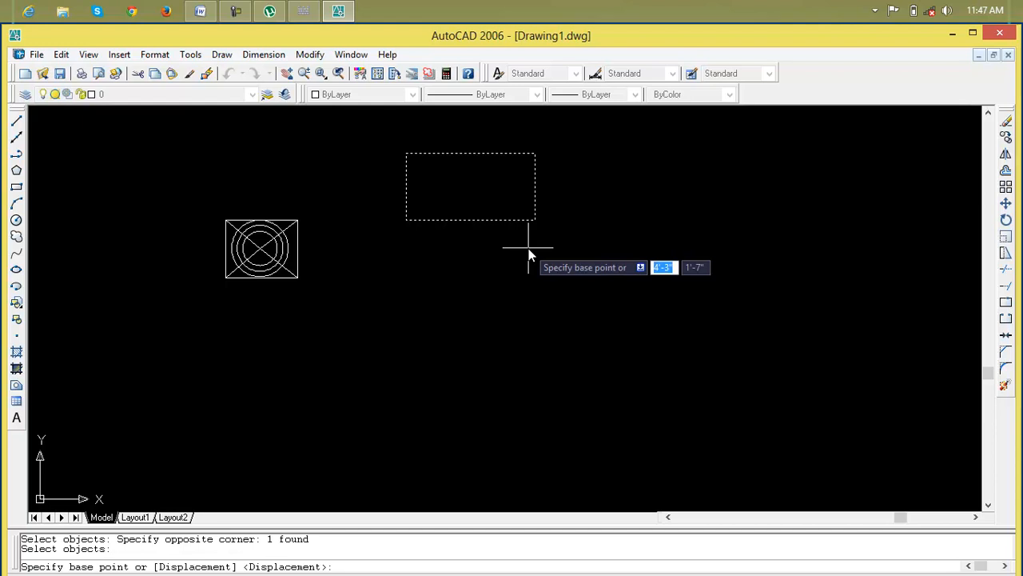
left_click(408, 221)
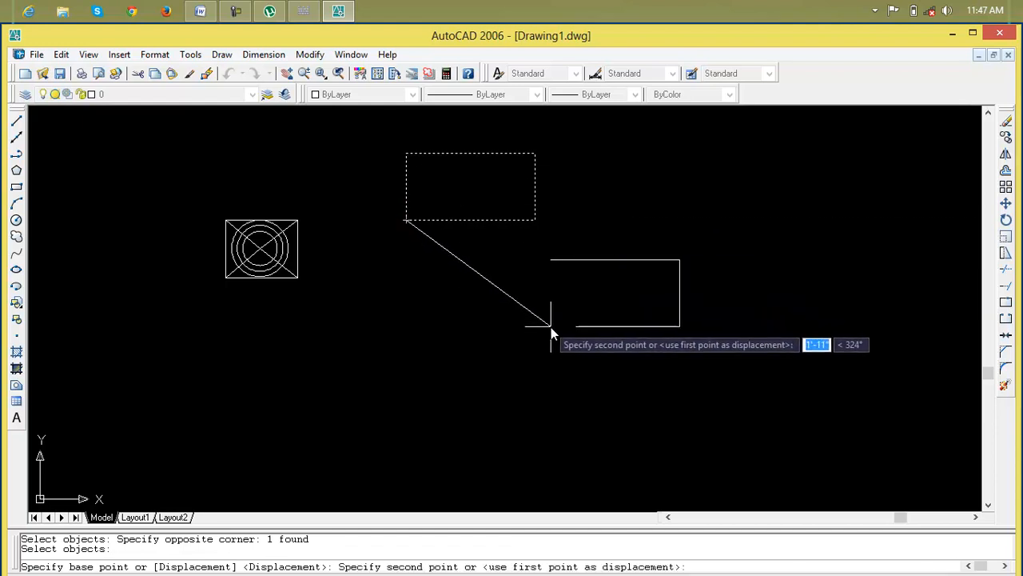
left_click(656, 364)
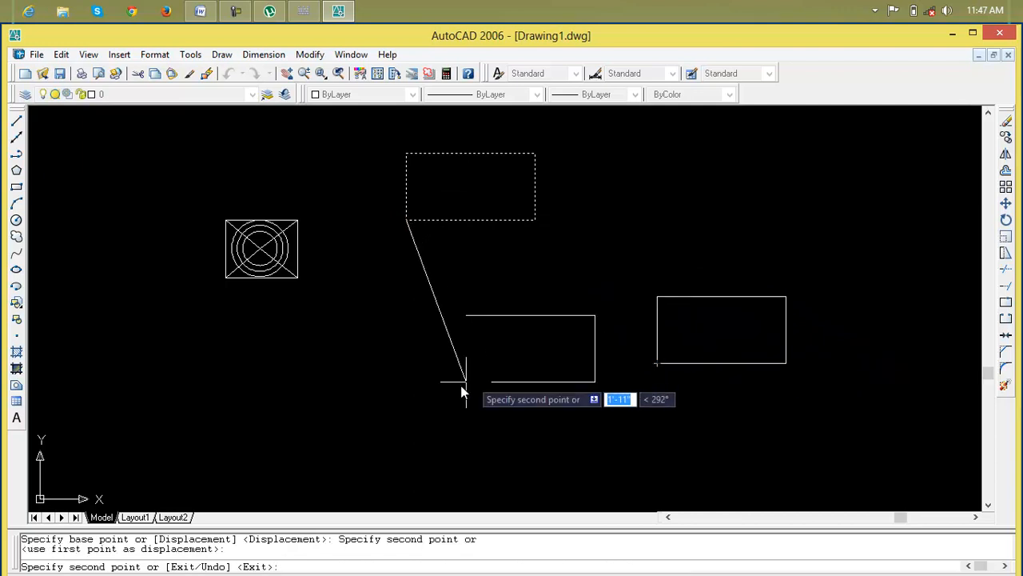
left_click(418, 421)
left_click(646, 476)
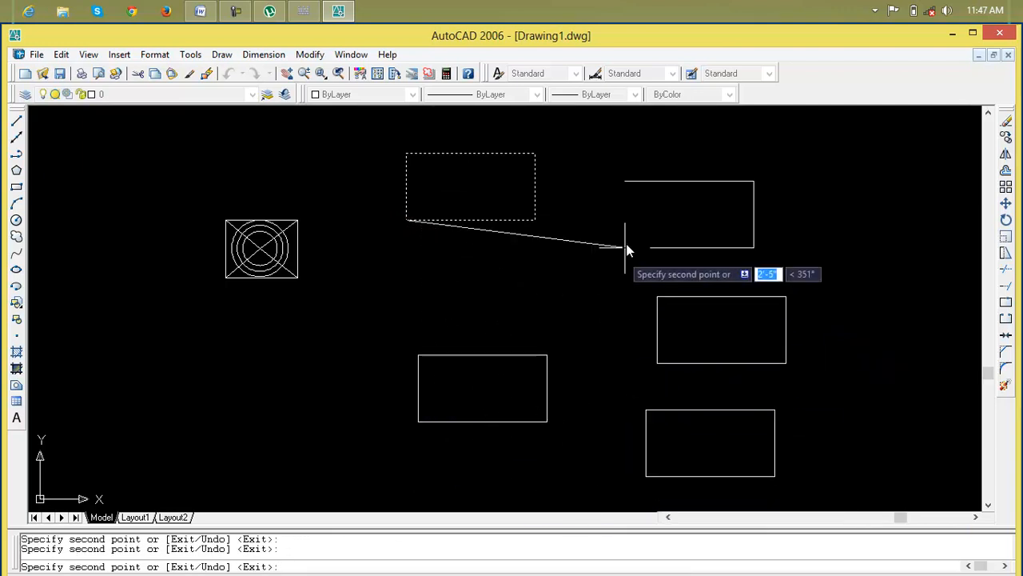
left_click(661, 194)
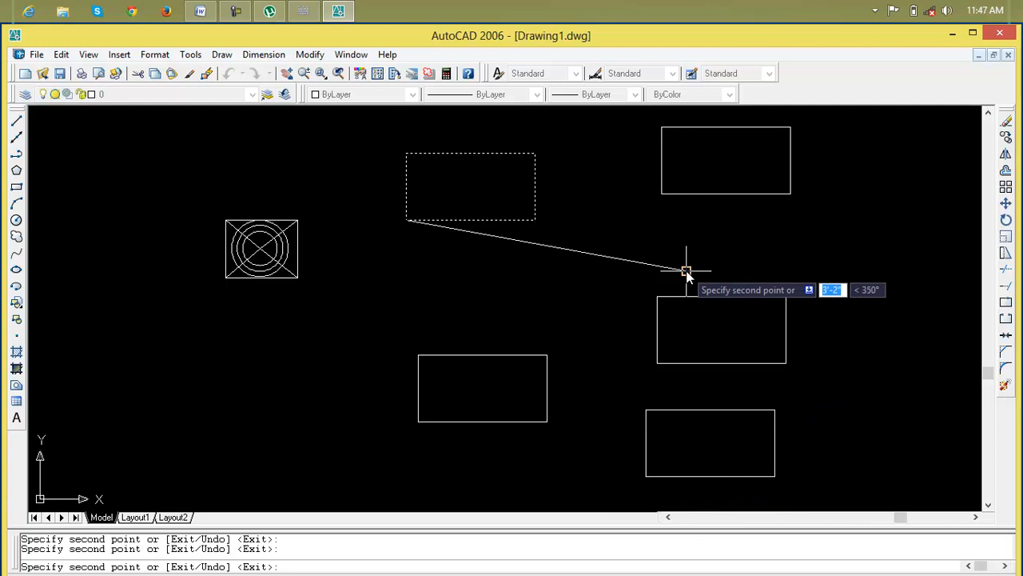
left_click(686, 271)
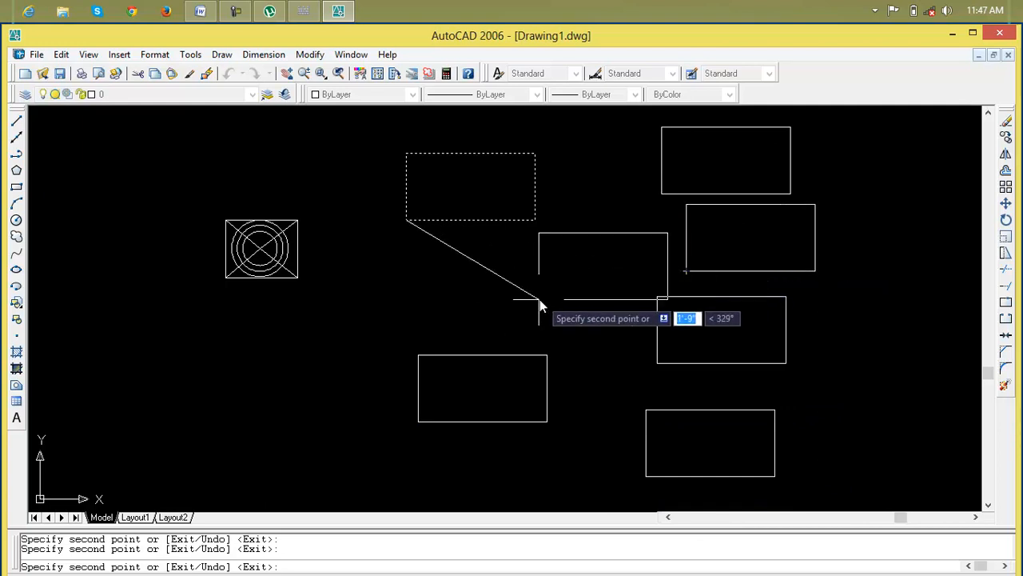
left_click(517, 301)
key("Escape")
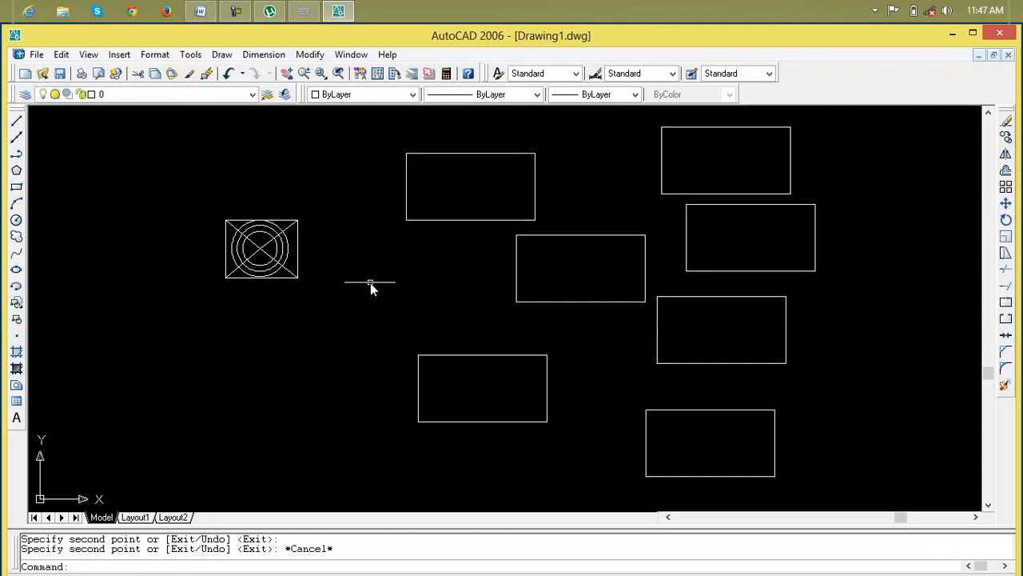
Copy the whole circle-and-diagonals symbol, using the circles' centre as base point, to two places below the original.
scroll(298, 267, "up", 3)
key("Escape")
key("Escape")
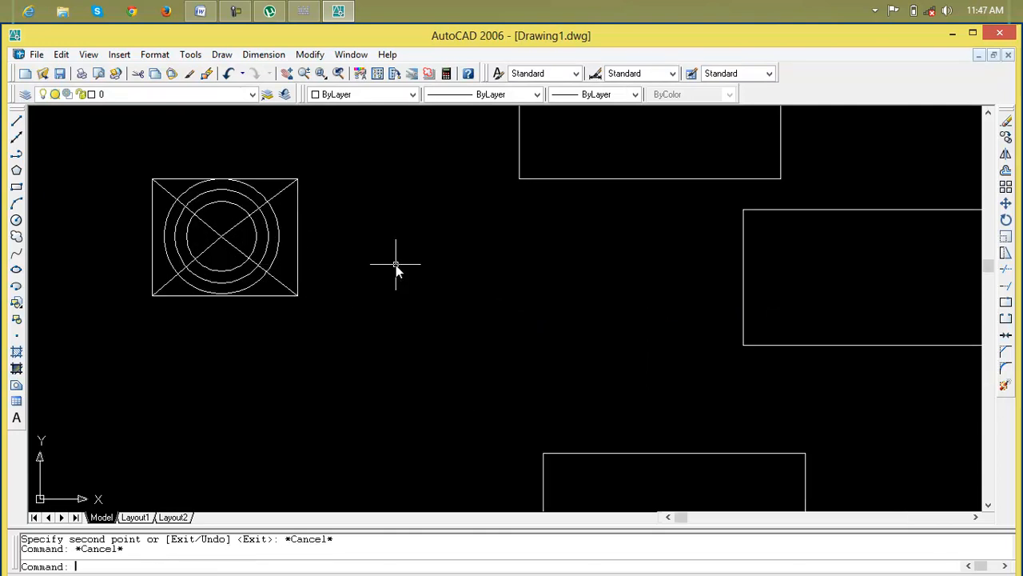
type("co")
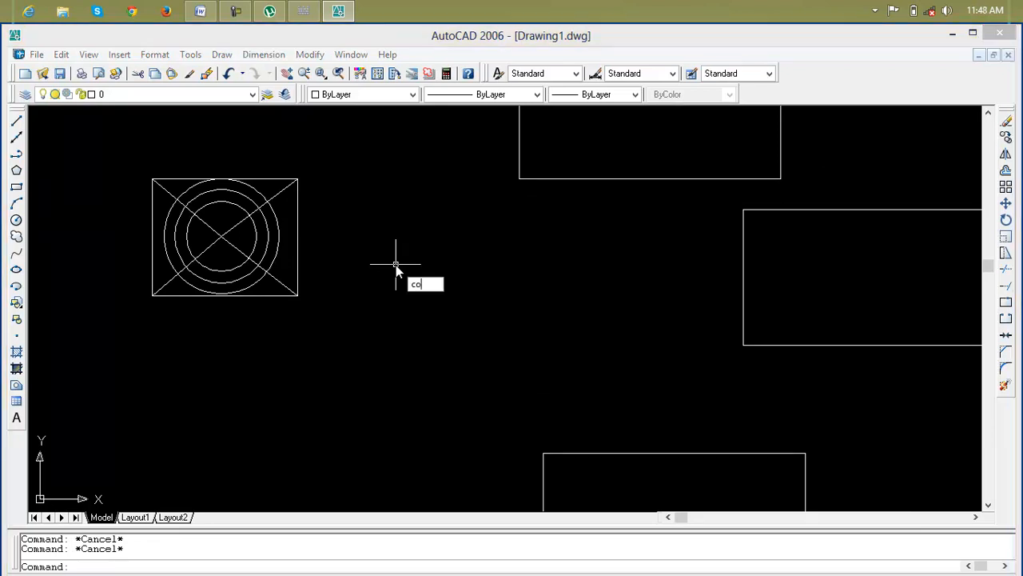
key("Return")
left_click(358, 138)
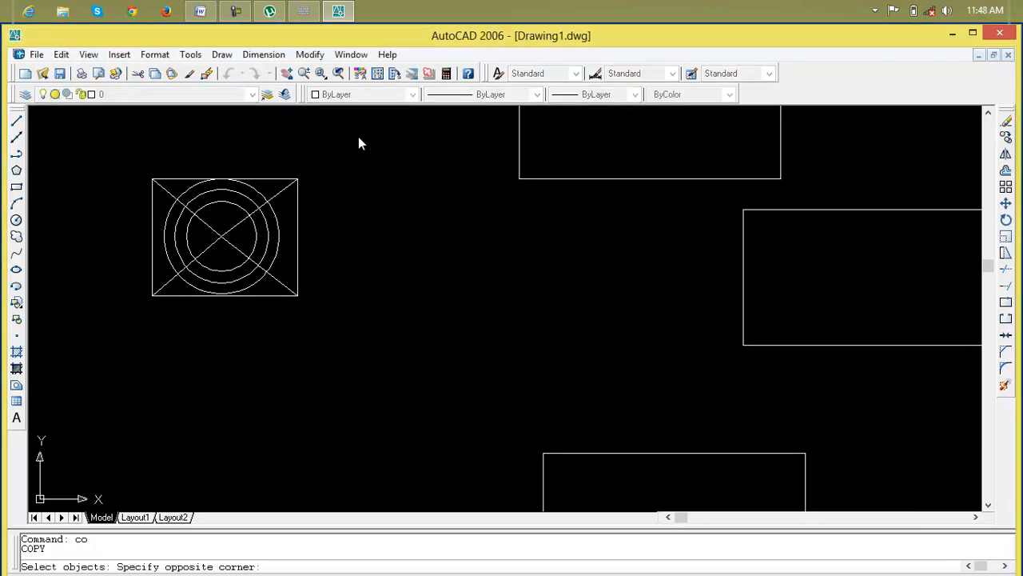
left_click(121, 355)
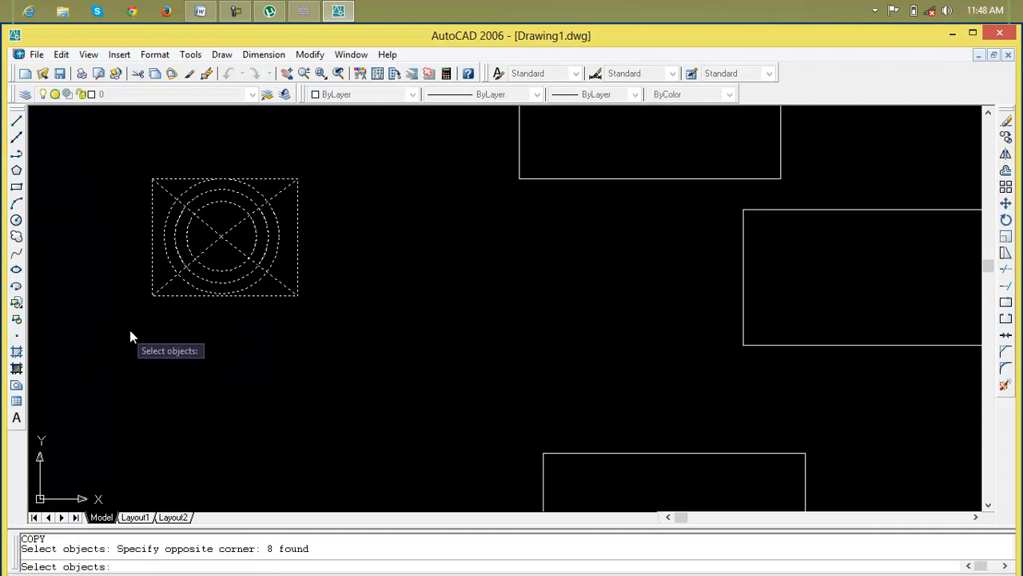
key("Return")
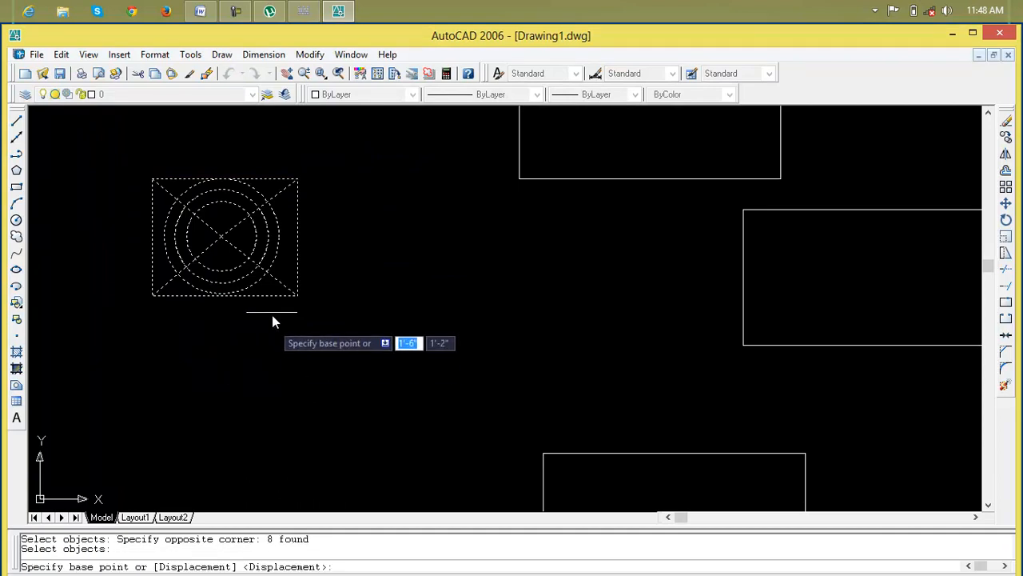
left_click(222, 236)
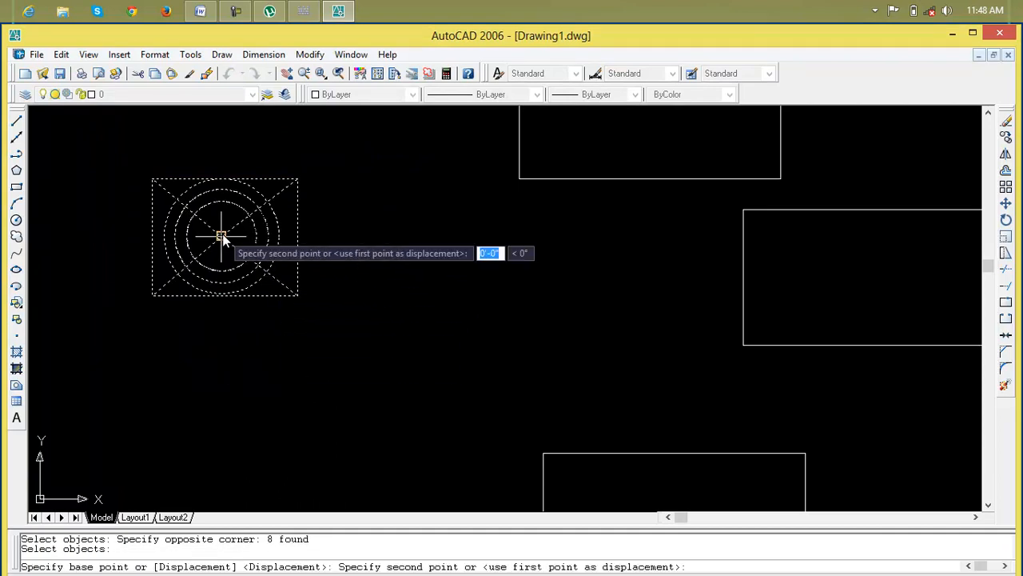
left_click(390, 341)
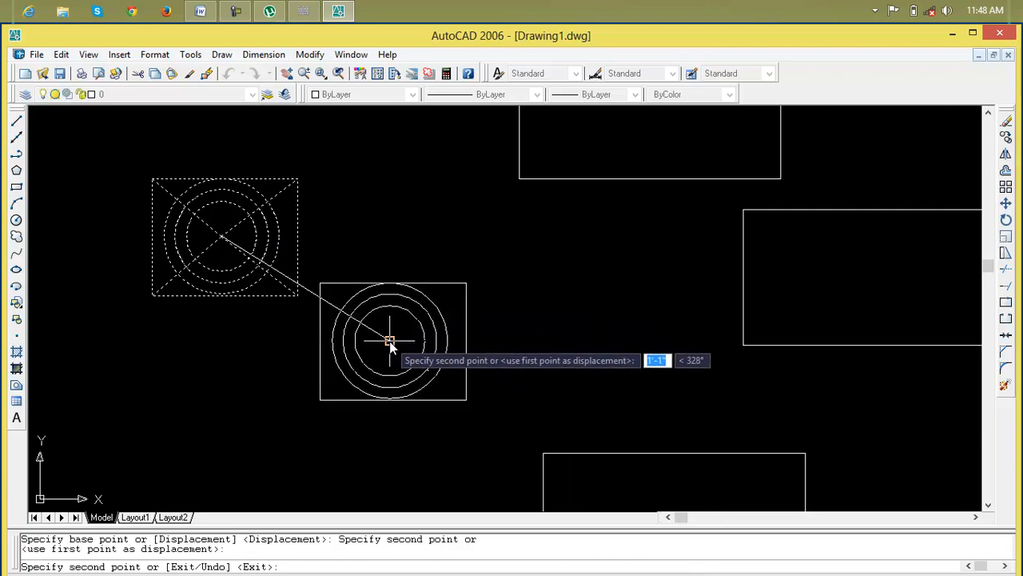
left_click(185, 430)
Place three more copies of the symbol below the first two copies and end the copying.
scroll(185, 426, "down", 5)
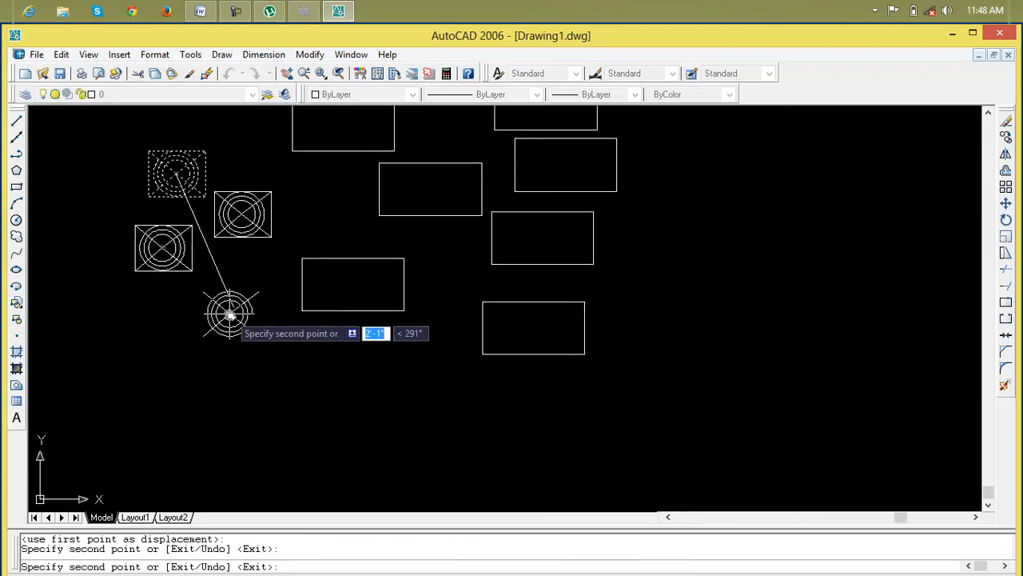
left_click(231, 306)
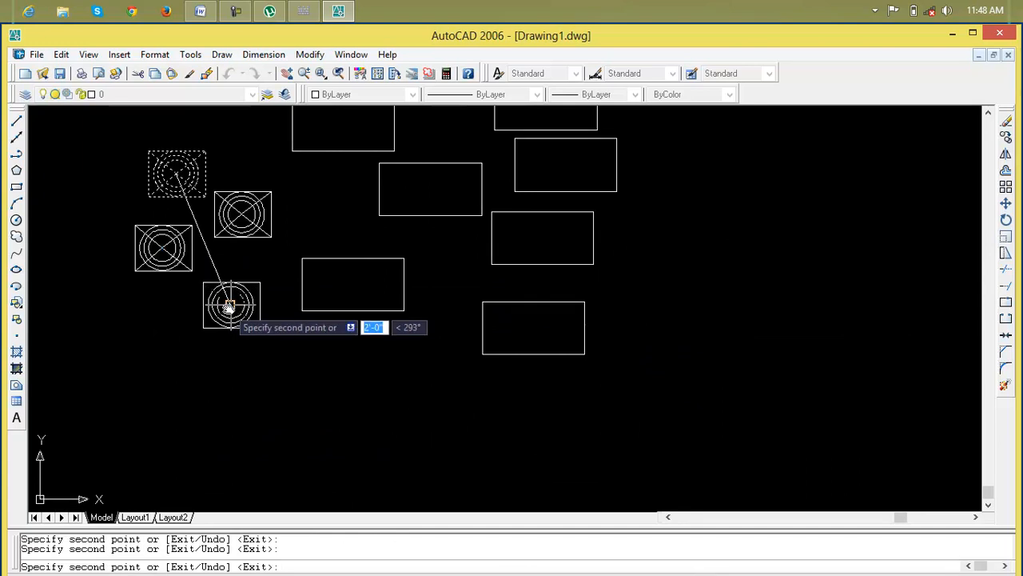
left_click(93, 308)
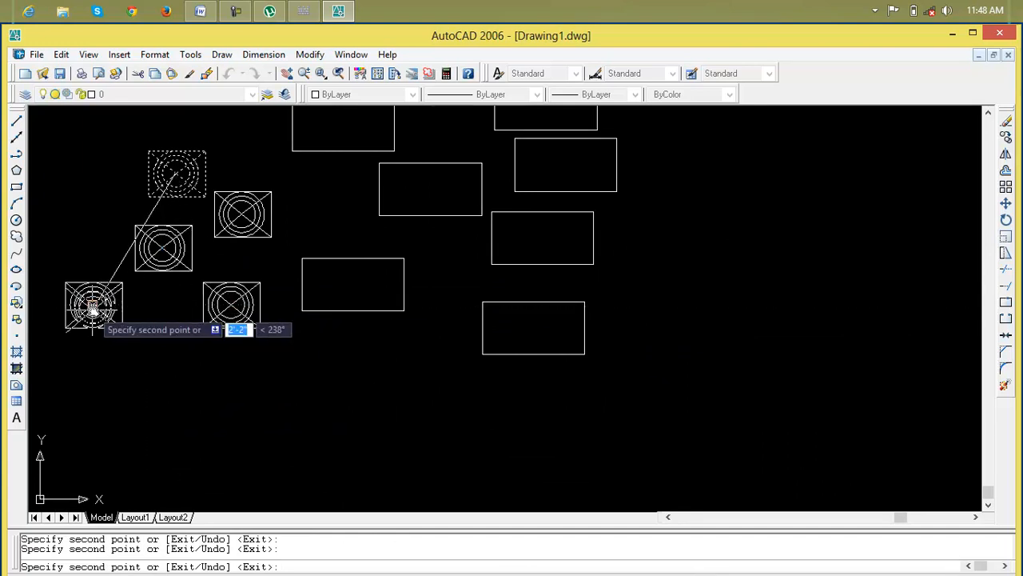
left_click(159, 376)
key("Escape")
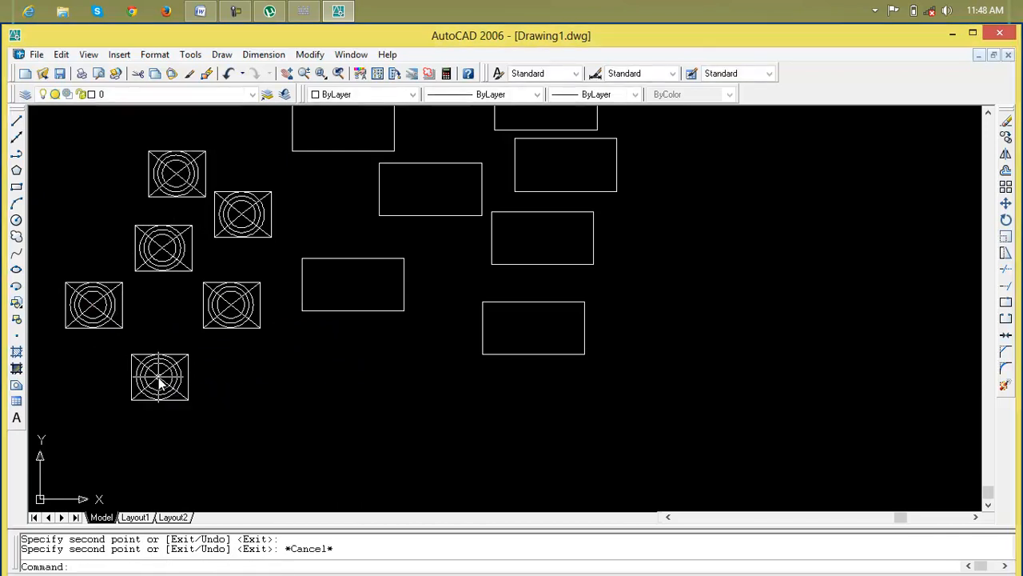
mouse_move(305, 340)
middle_mouse_down()
mouse_move(503, 363)
mouse_move(487, 359)
middle_mouse_up()
left_click(918, 144)
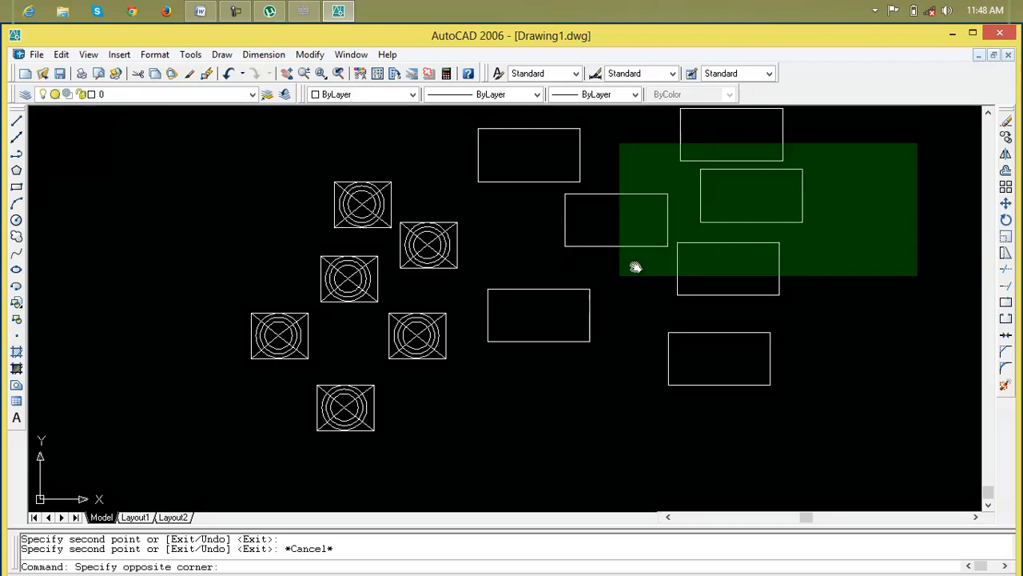
left_click(552, 356)
left_click(632, 374)
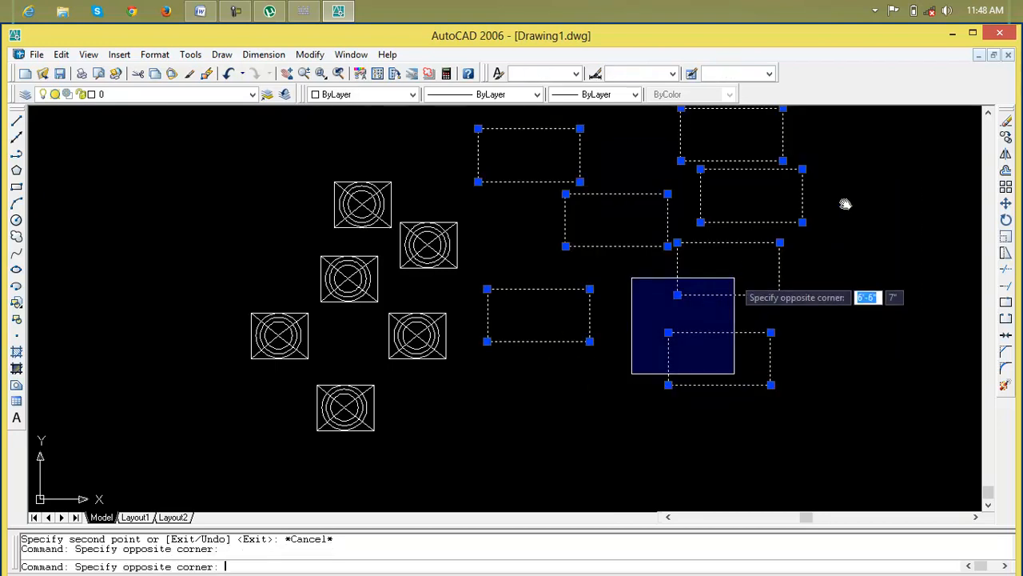
key("Escape")
key("Escape")
left_click(946, 167)
key("Escape")
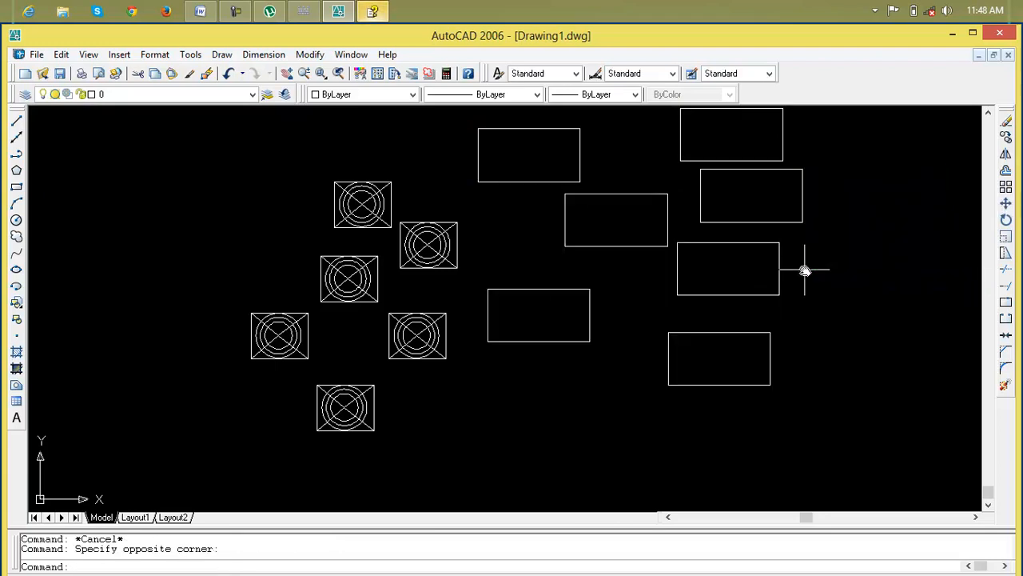
right_click(372, 10)
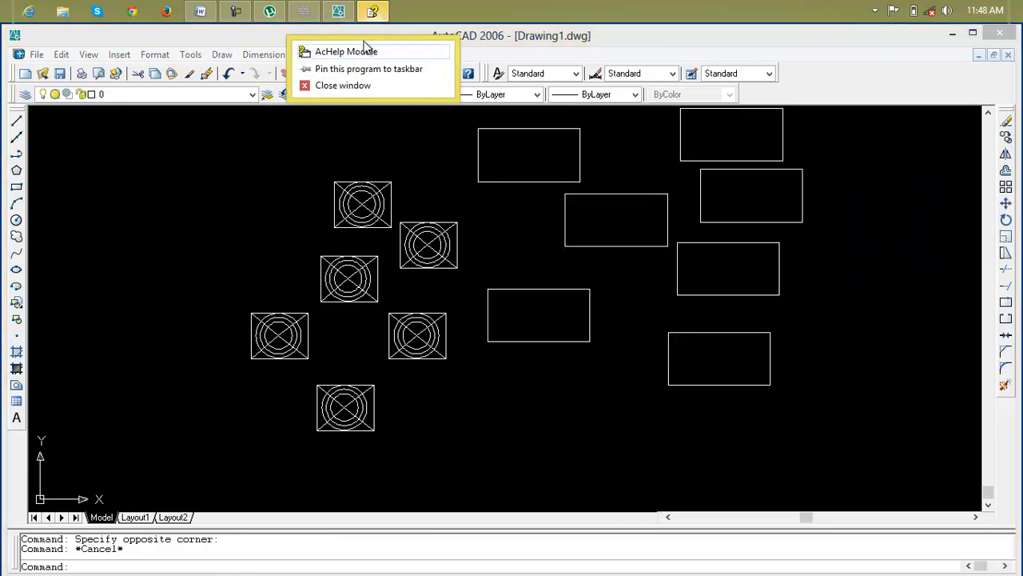
left_click(356, 85)
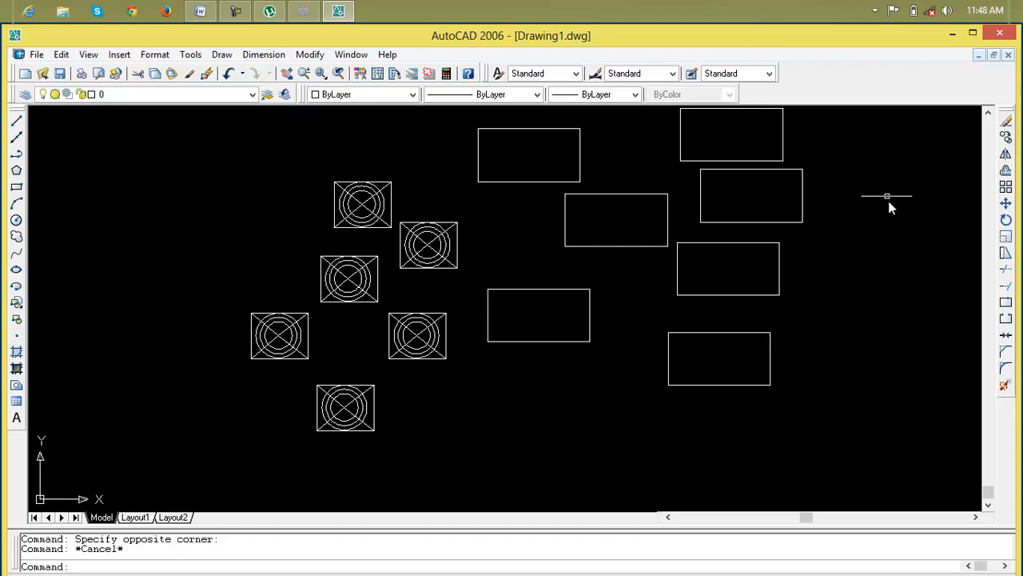
Erase the four rightmost rectangles, the middle one and the upper one, keeping only the rectangle nearest the symbols' lower right.
left_click(880, 144)
left_click(695, 408)
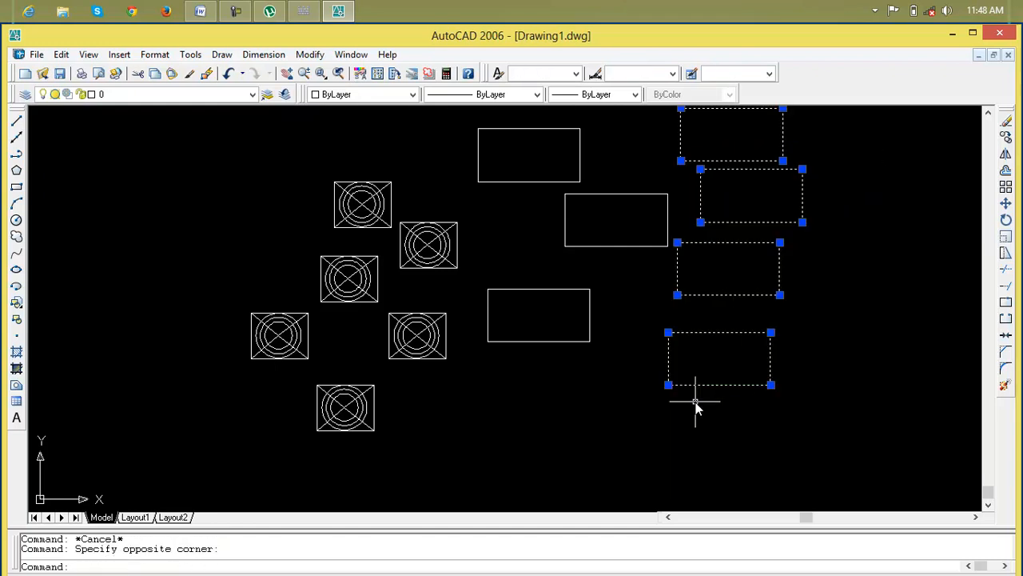
key("Delete")
left_click(613, 214)
left_click(615, 193)
left_click(616, 193)
key("Delete")
left_click(568, 181)
key("Delete")
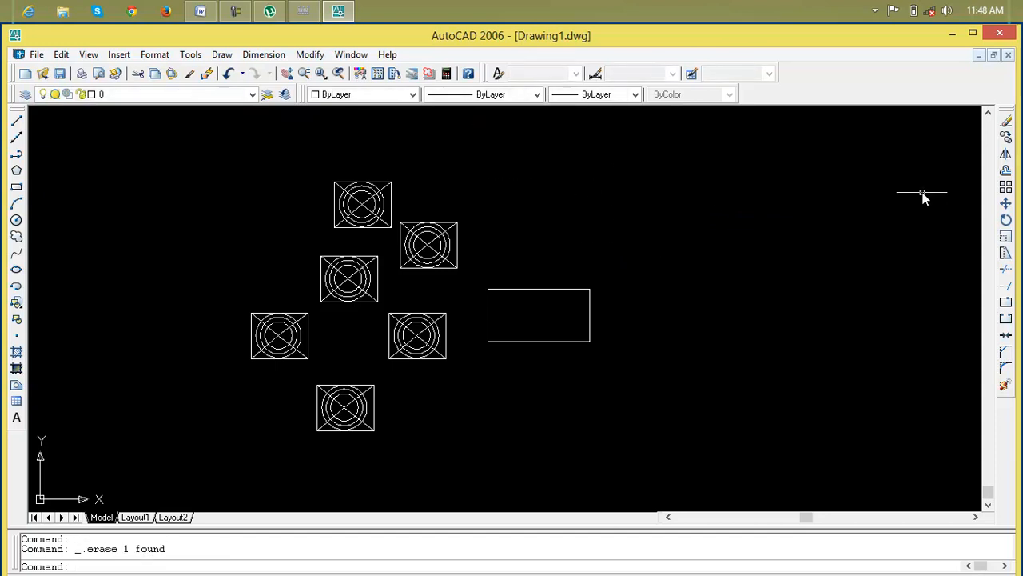
Copy the remaining rectangle from its lower-right corner nine times: four copies above it and five in a diagonal chain to its lower right.
left_click(1006, 138)
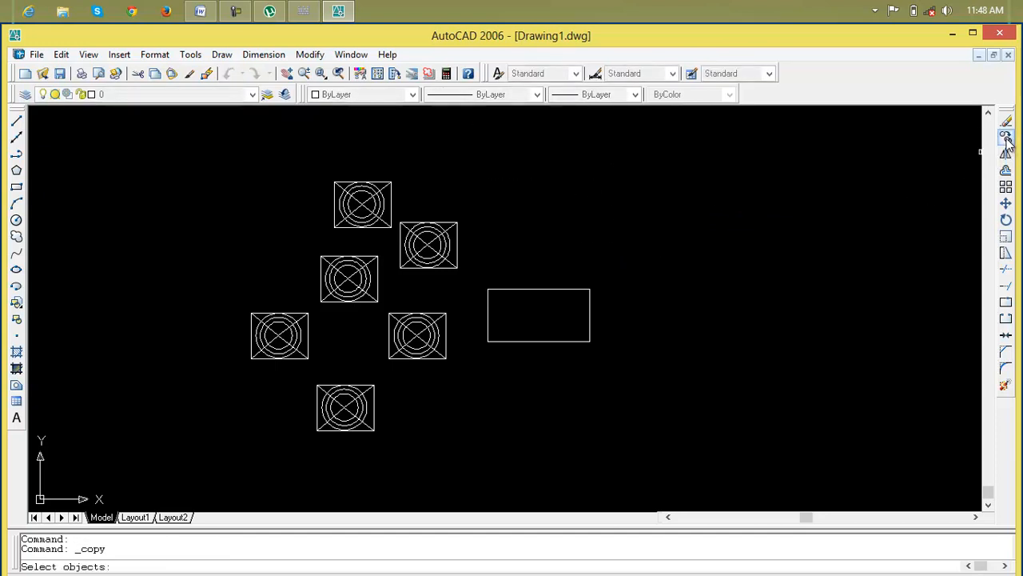
left_click(552, 290)
key("Return")
left_click(590, 342)
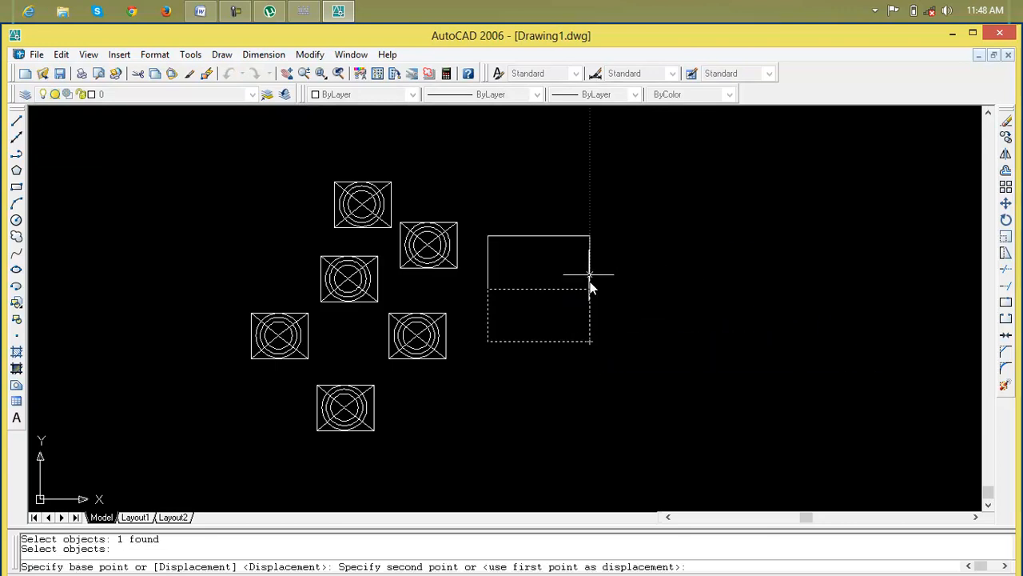
left_click(598, 220)
left_click(696, 242)
left_click(816, 280)
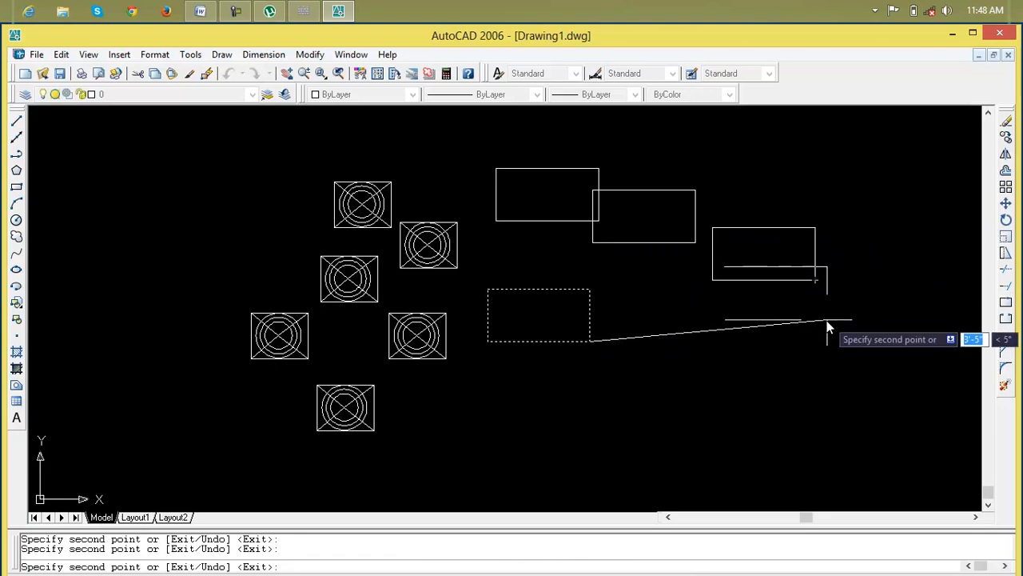
left_click(771, 280)
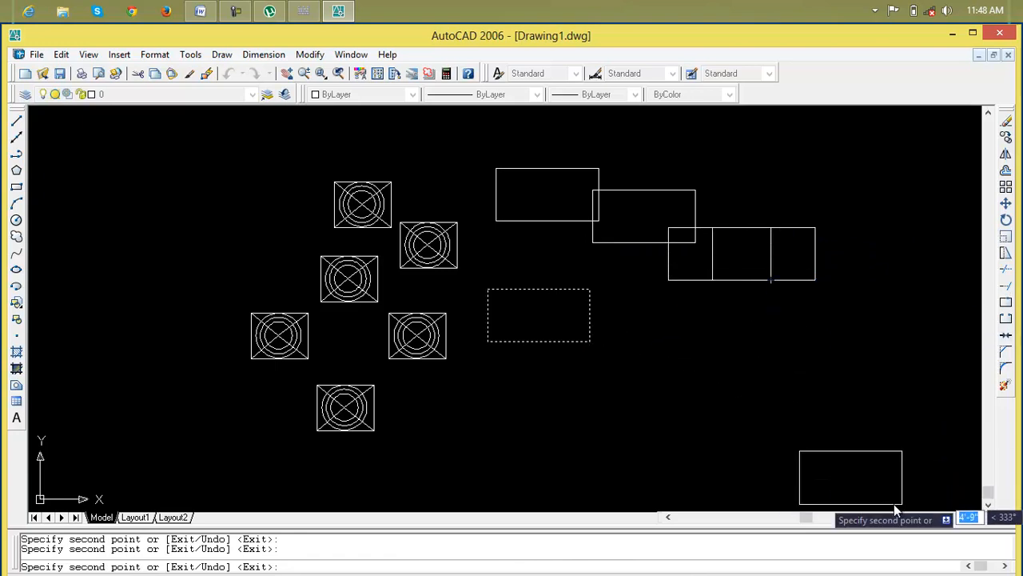
left_click(900, 485)
left_click(841, 448)
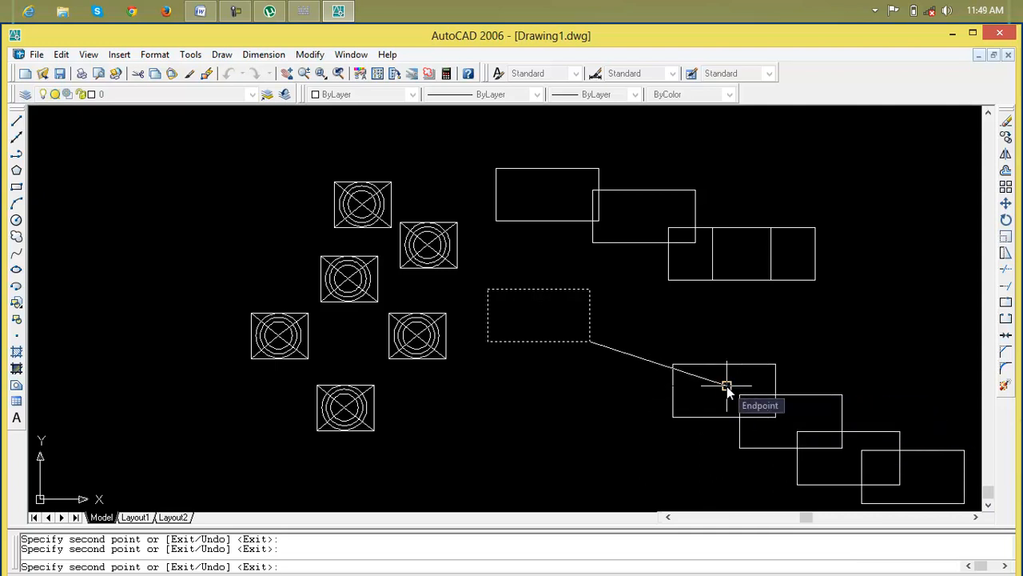
left_click(727, 386)
key("Escape")
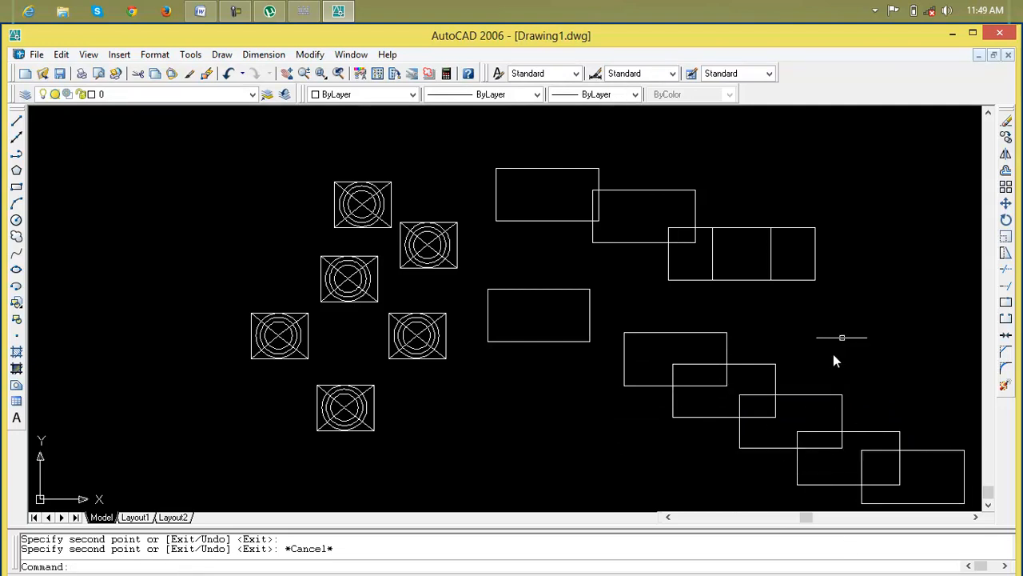
Erase the four rectangles in the upper group, above the single rectangle nearest the symbols.
left_click(500, 134)
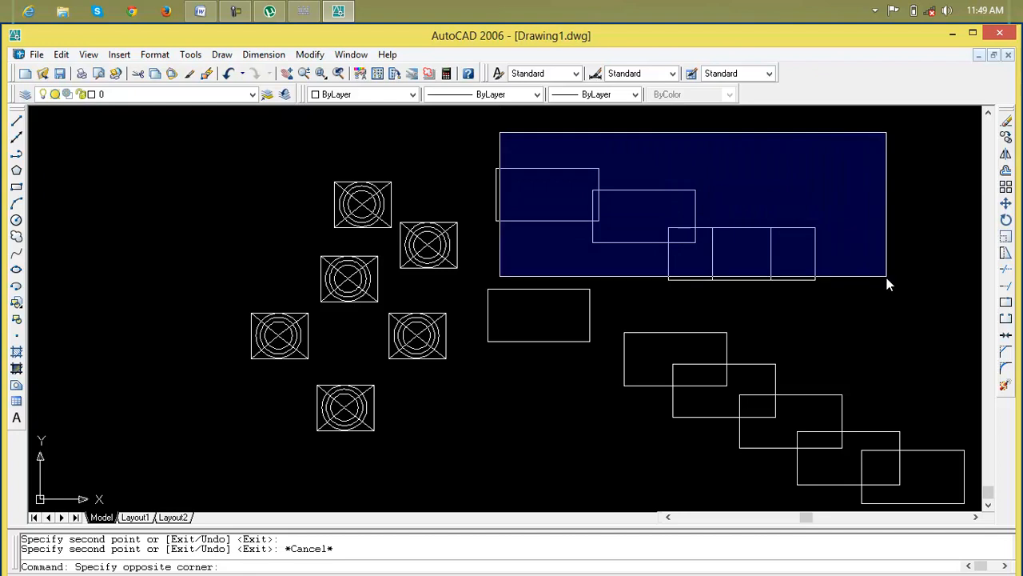
left_click(882, 260)
left_click(902, 202)
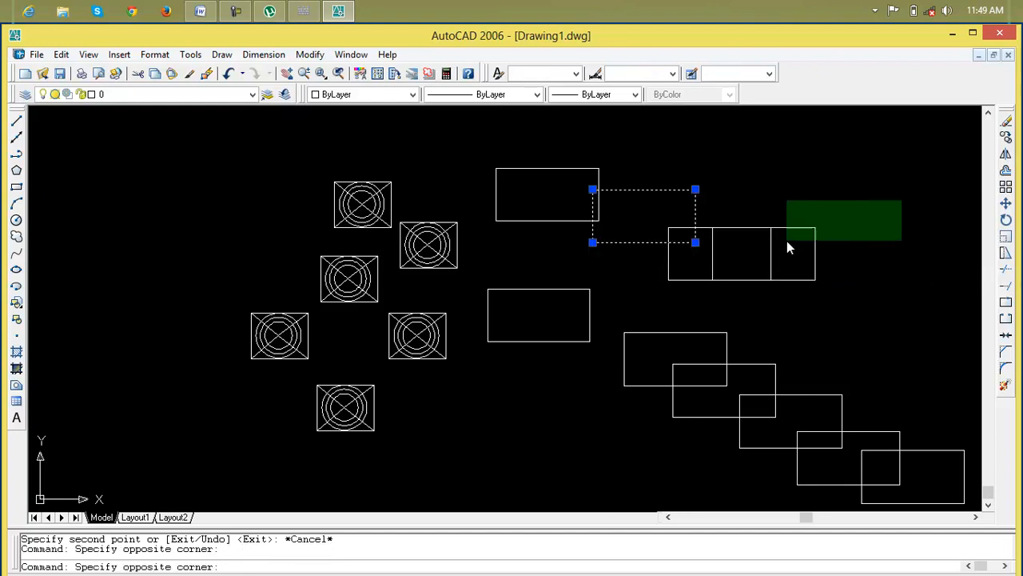
left_click(532, 231)
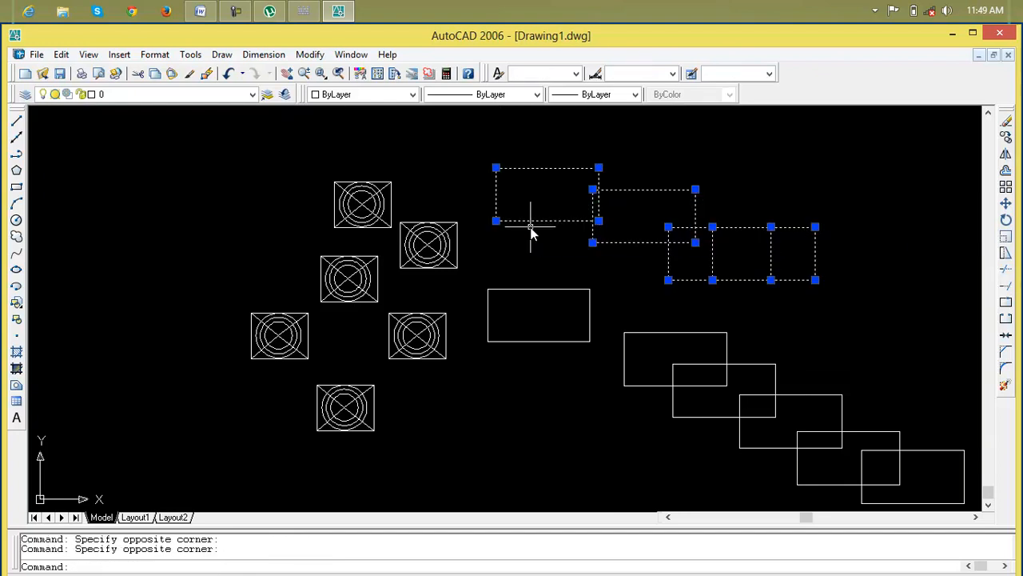
key("Delete")
Erase the first four rectangles of the diagonal chain, keeping only its lowest one.
left_click(666, 289)
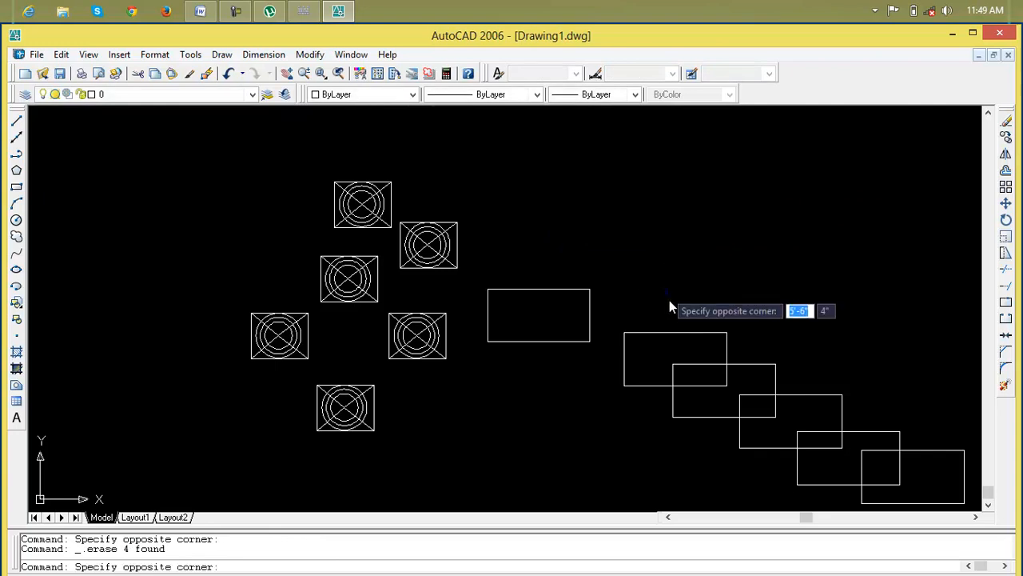
left_click(847, 461)
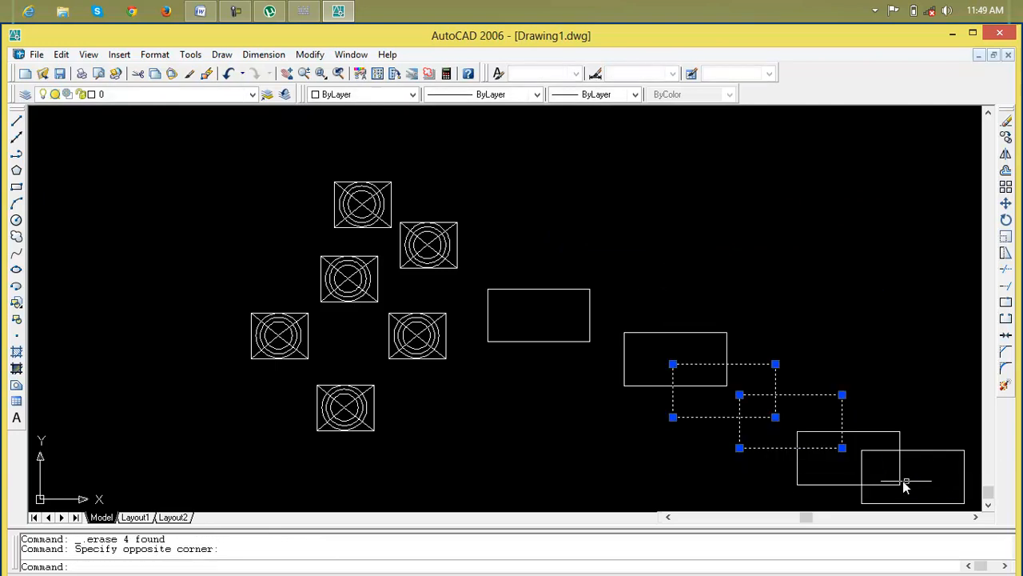
left_click(966, 358)
left_click(689, 447)
key("Delete")
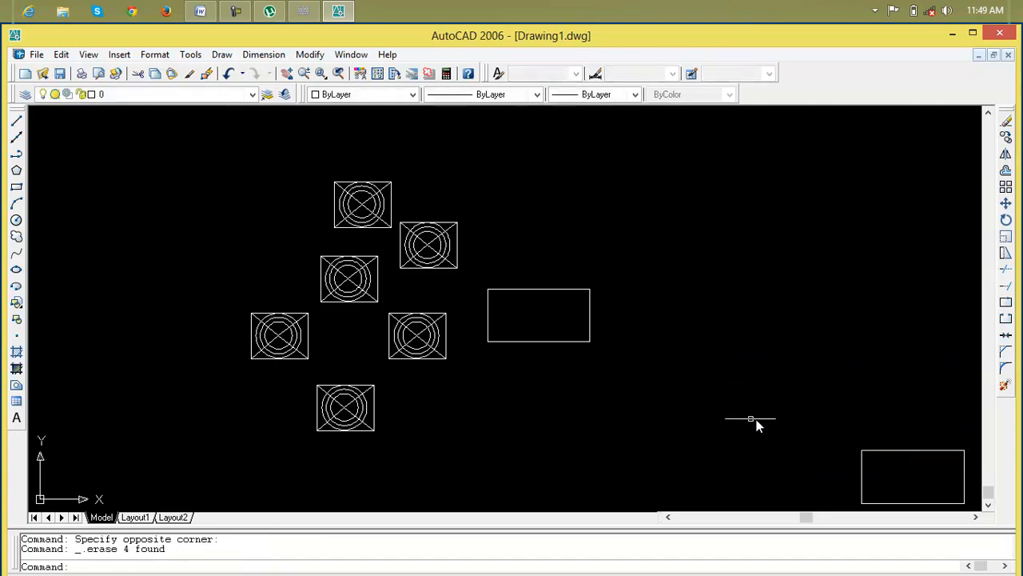
Erase the last rectangle of the diagonal chain at the far lower right of the drawing.
left_click(892, 392)
left_click(925, 480)
left_click(784, 437)
left_click(904, 487)
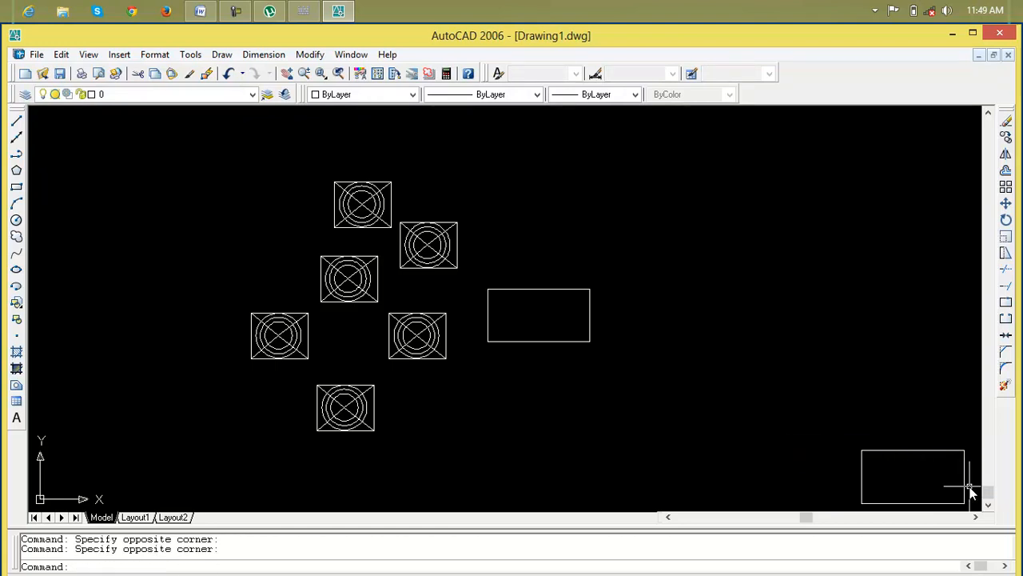
middle_click_drag(971, 493, 838, 389)
left_click(938, 280)
left_click(701, 440)
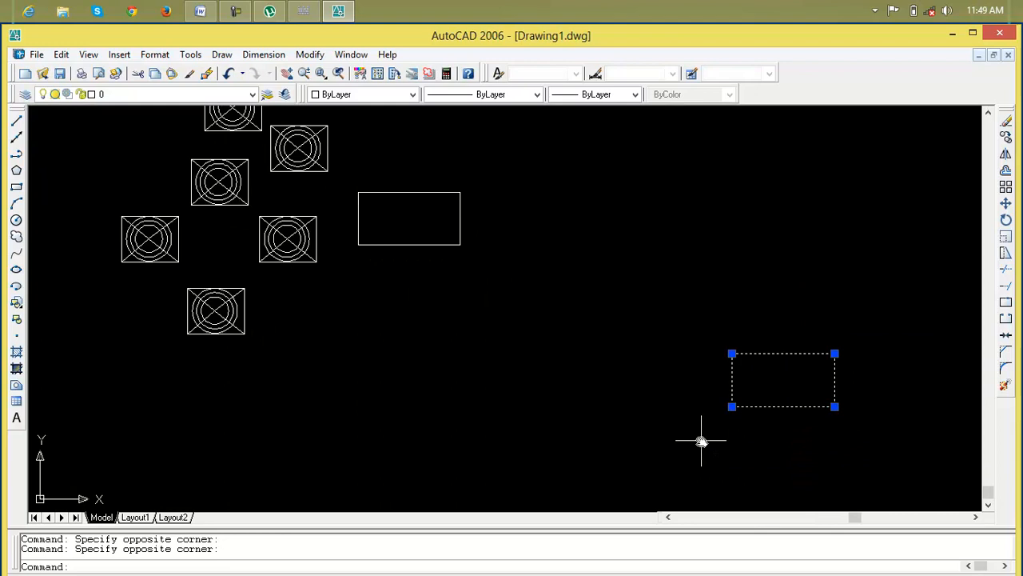
key("Delete")
Erase the five lower circle-and-diagonals symbols and the rectangle beside them, keeping only the topmost symbol.
middle_click_drag(701, 436, 880, 505)
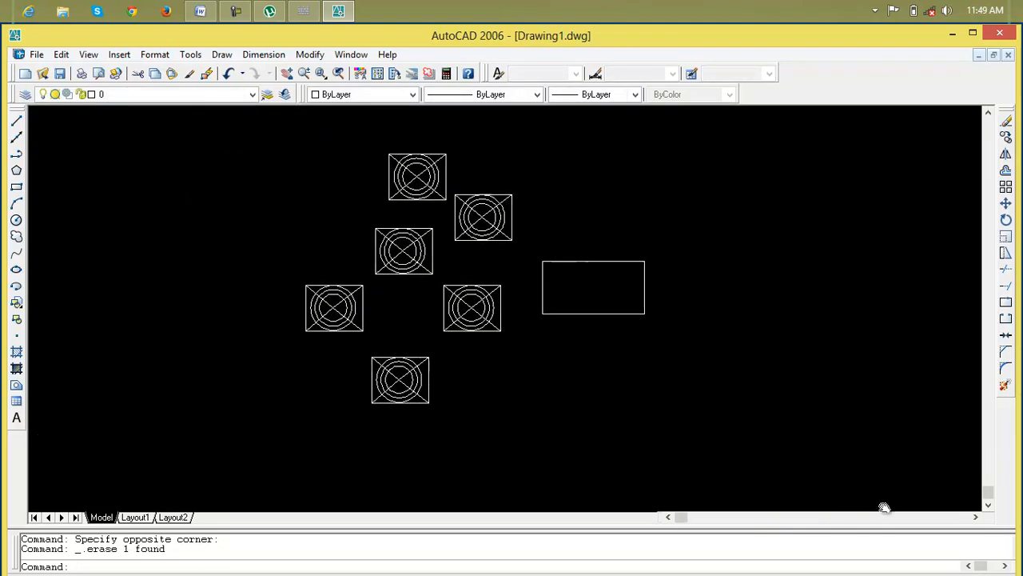
left_click(789, 215)
left_click(177, 429)
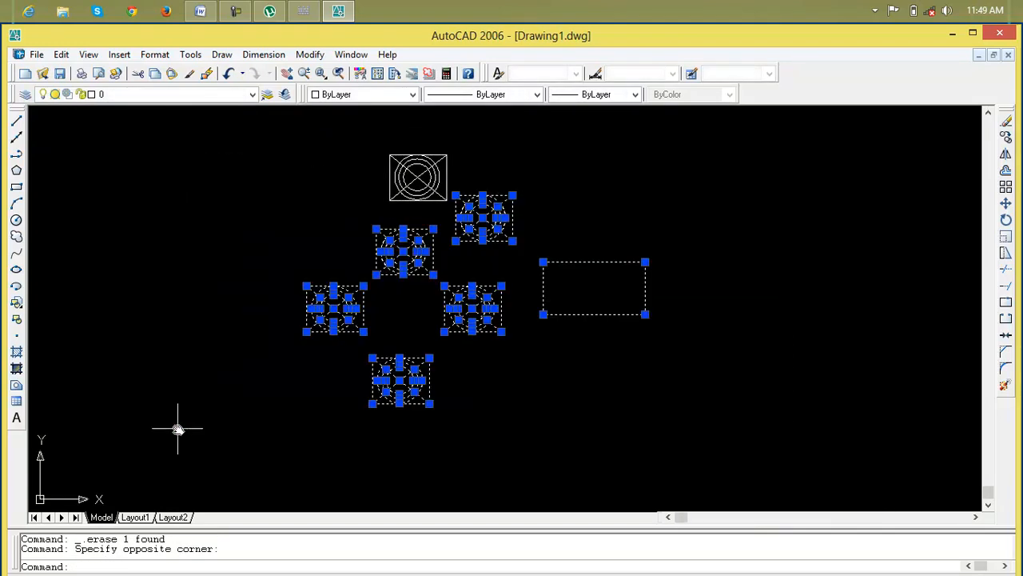
key("Delete")
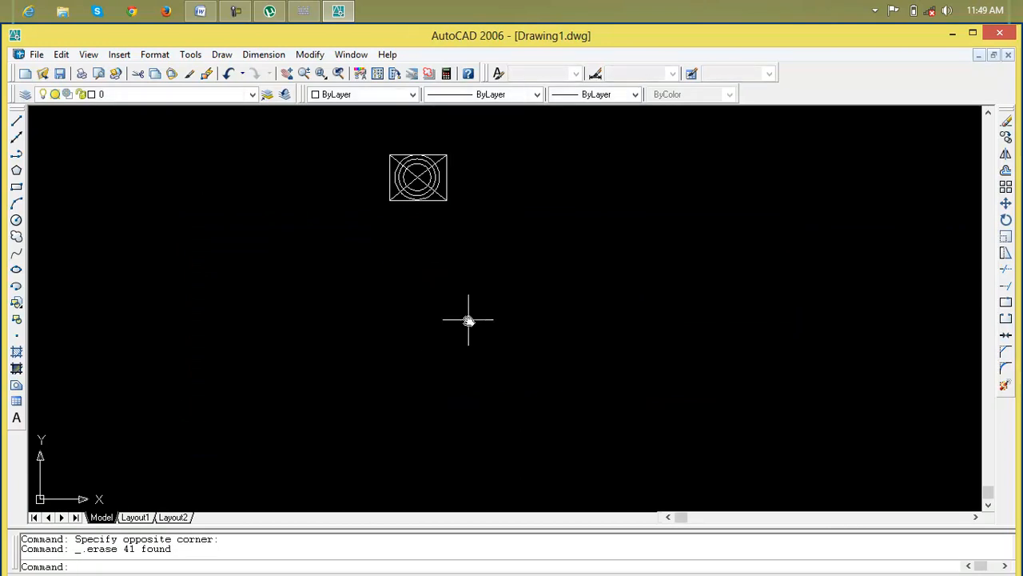
Copy the remaining symbol from its circles' centre to three places: level to its right, upper right and lower right, and end the copying.
middle_click_drag(493, 281, 420, 352)
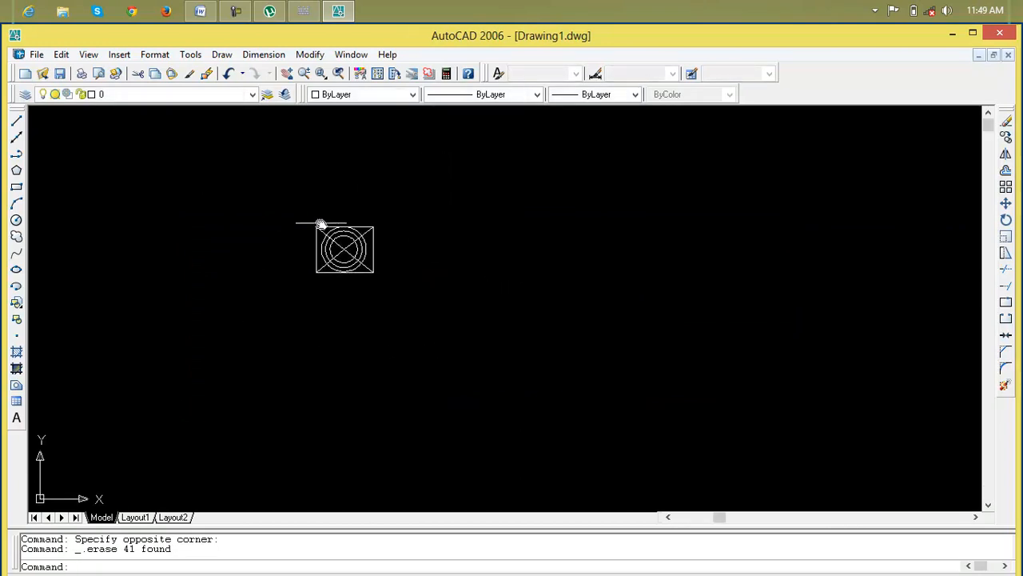
left_click(310, 55)
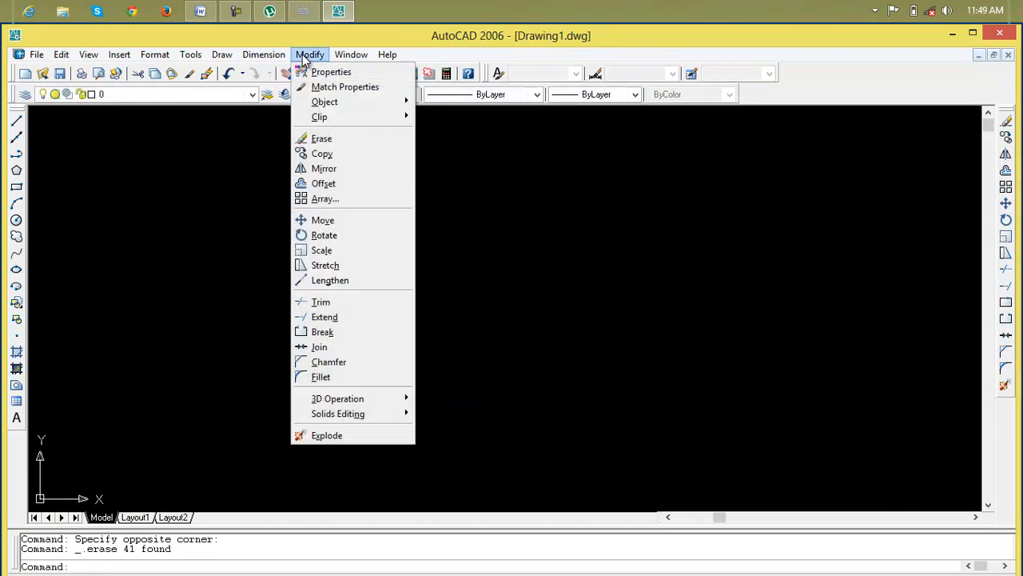
left_click(322, 154)
left_click(432, 198)
left_click(298, 281)
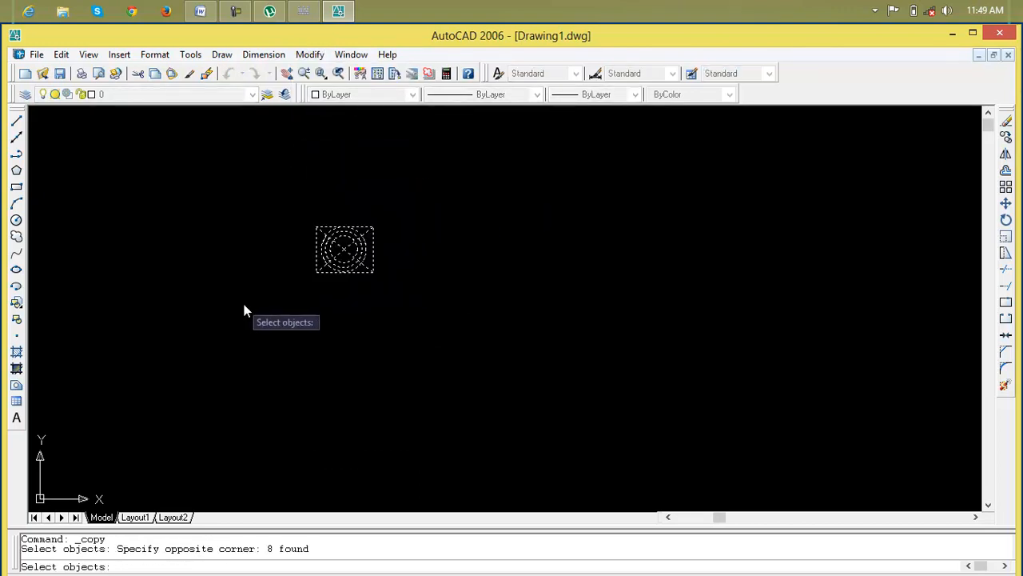
key("Return")
left_click(345, 250)
left_click(484, 249)
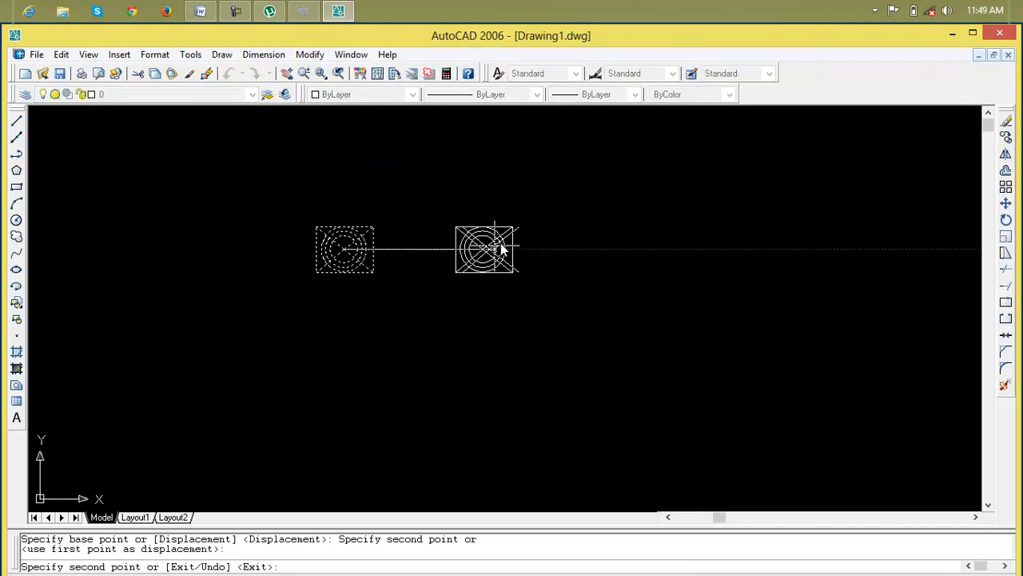
left_click(550, 163)
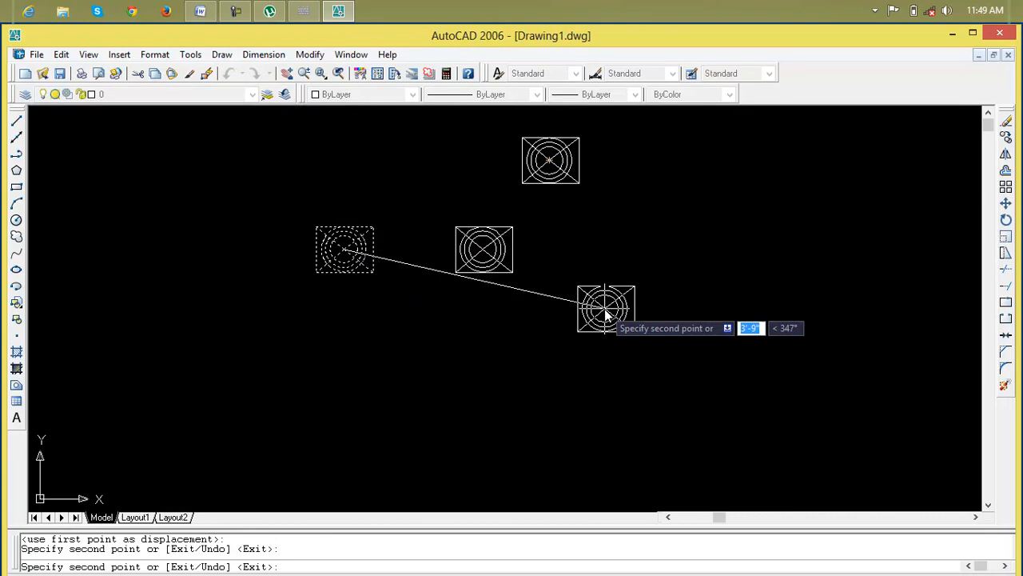
left_click(605, 309)
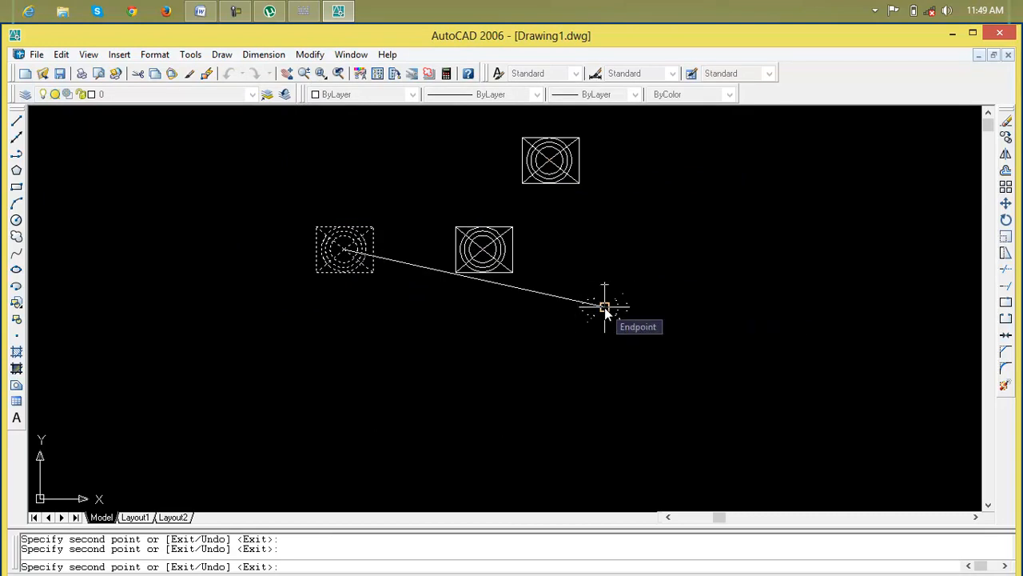
key("Escape")
key("Escape")
Erase the three symbol copies, including the leftover diagonal lines, keeping only the original symbol.
left_click(676, 131)
left_click(517, 393)
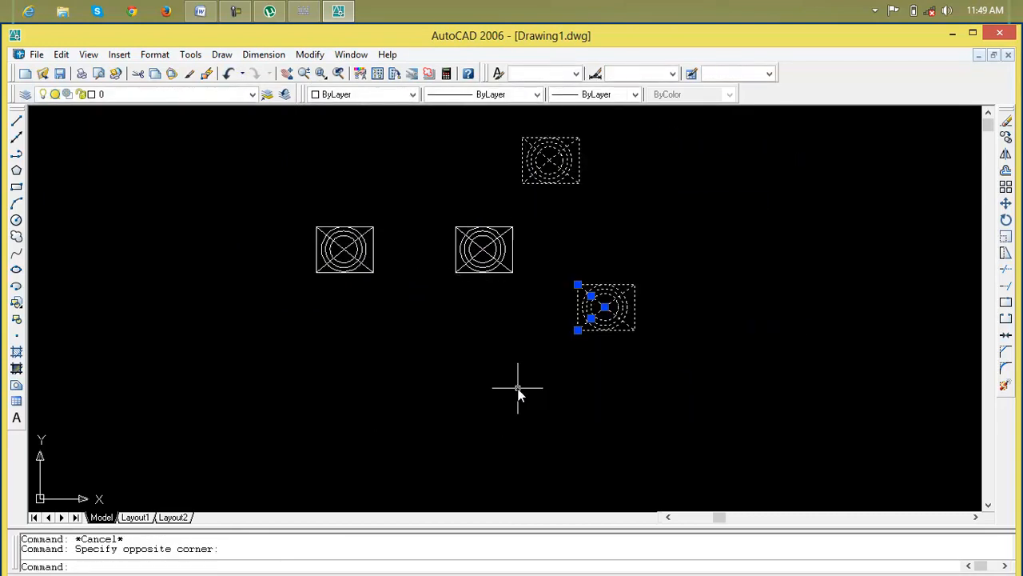
key("Delete")
left_click(562, 141)
left_click(497, 296)
key("Delete")
left_click(536, 187)
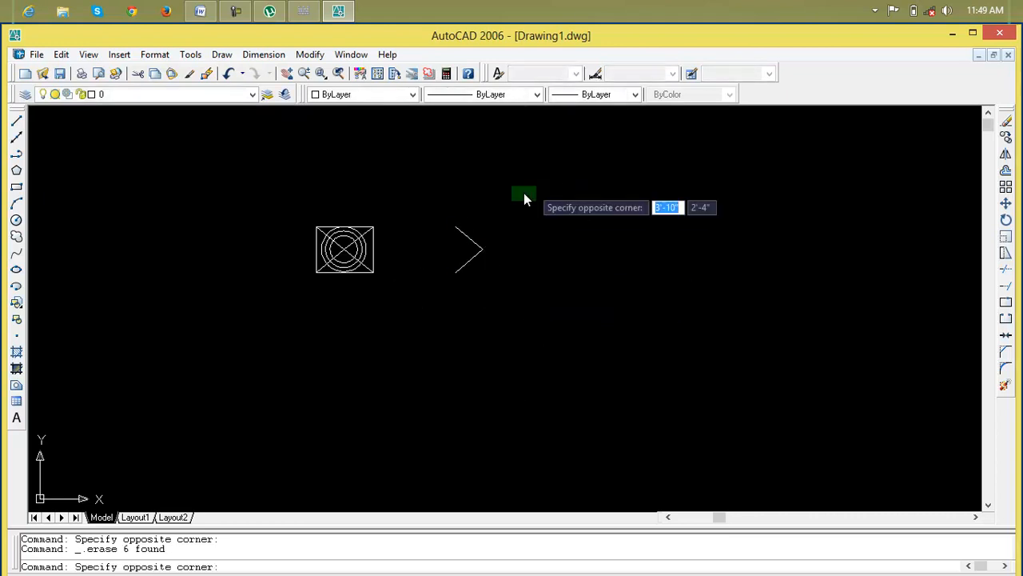
left_click(447, 316)
key("Delete")
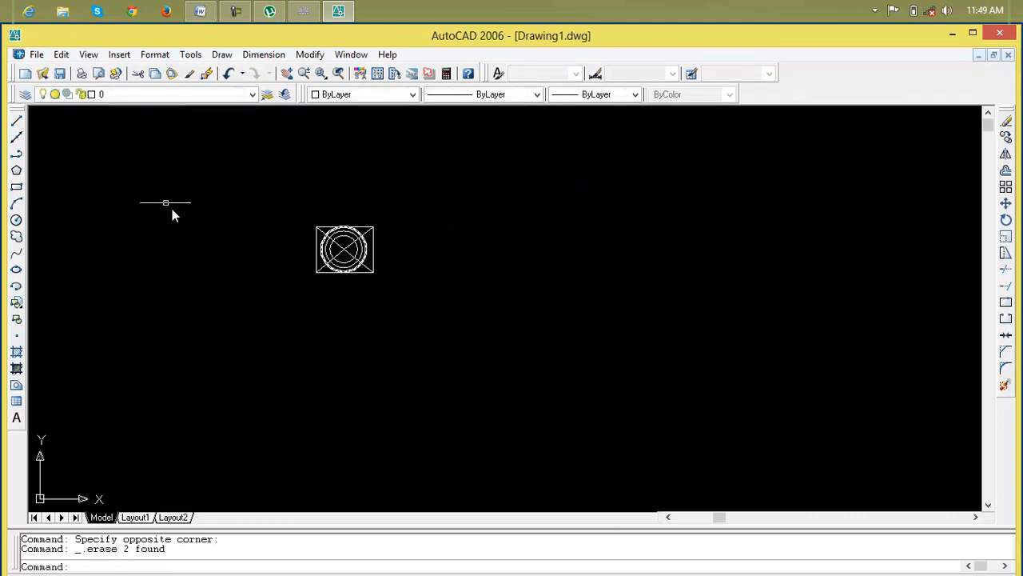
Draw a rectangle starting just below the symbol's lower-left corner, with its opposite corner at the relative offset @5',5'.
left_click(16, 188)
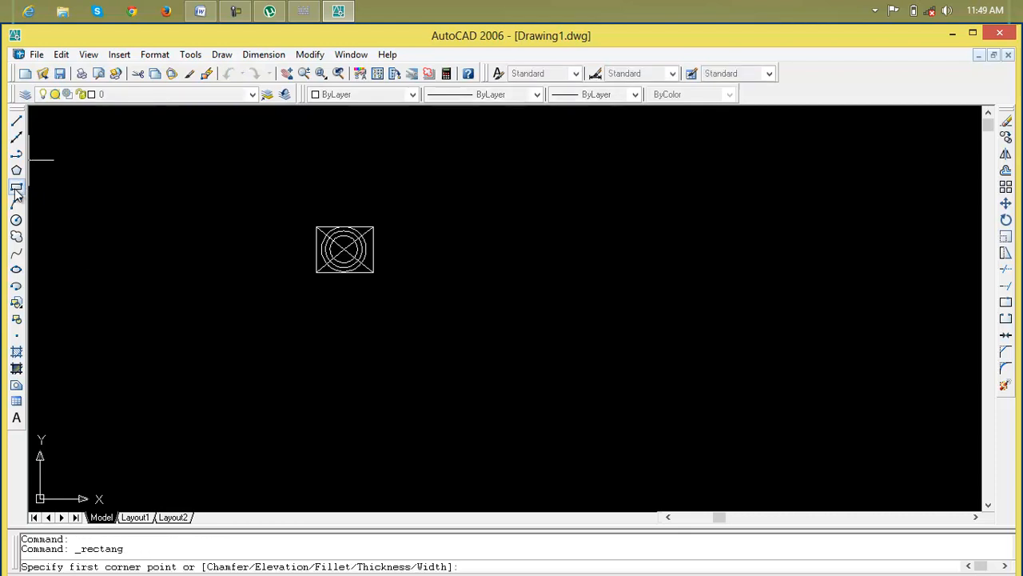
left_click(311, 317)
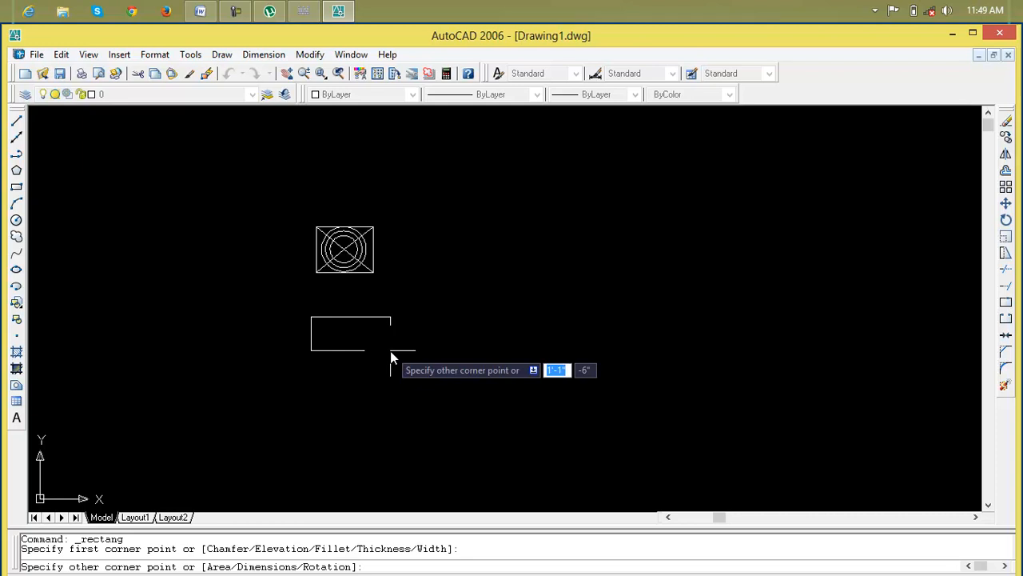
type("@")
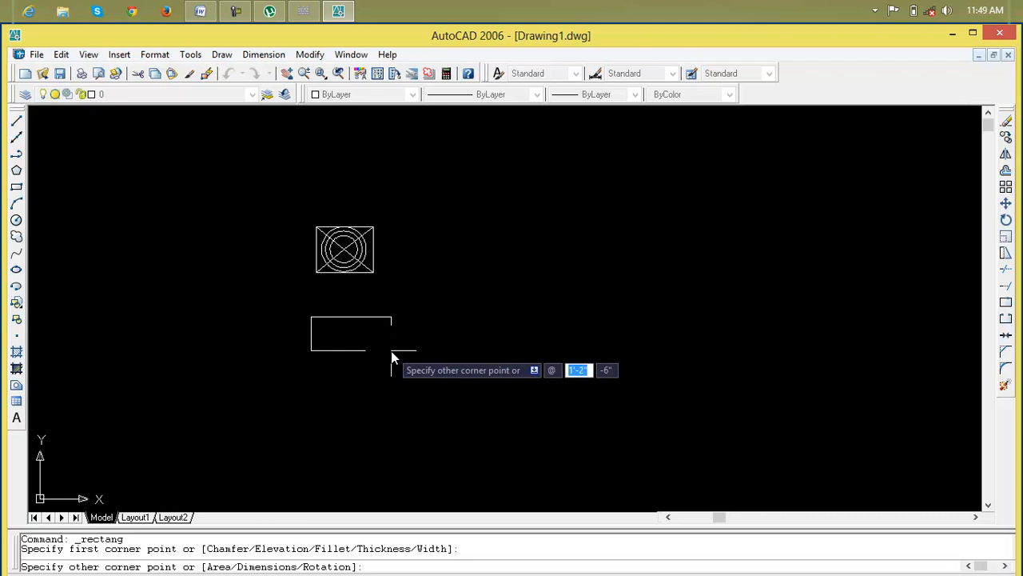
type("5'")
key("Tab")
type("5'")
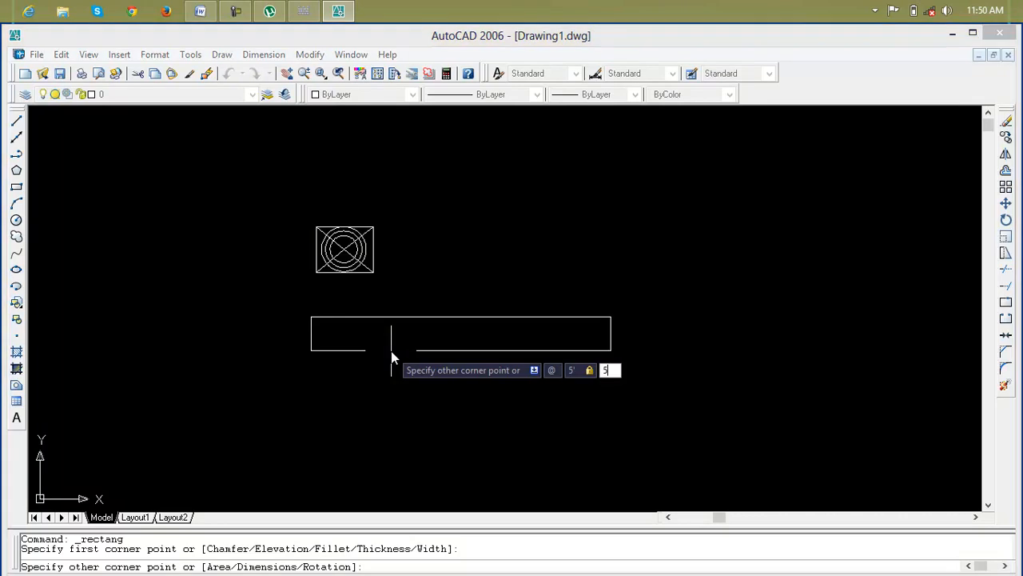
key("Return")
Erase the circle-and-diagonals symbol inside the new square, including its two leftover diagonal lines.
scroll(367, 283, "down", 2)
mouse_move(372, 282)
middle_mouse_down()
mouse_move(354, 344)
mouse_move(359, 391)
middle_mouse_up()
scroll(363, 392, "up", 1)
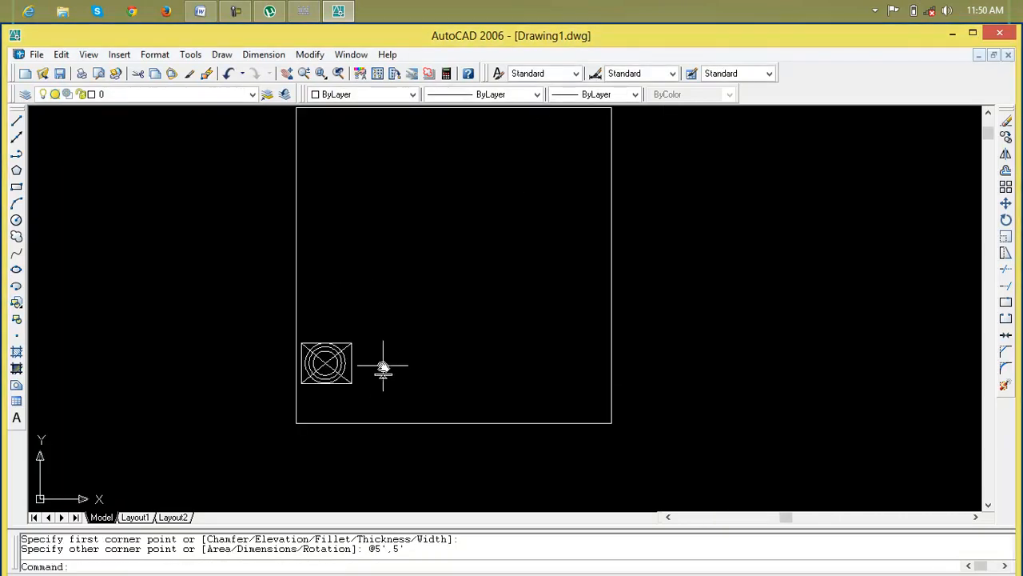
key("Escape")
key("Escape")
left_click(392, 308)
left_click(328, 398)
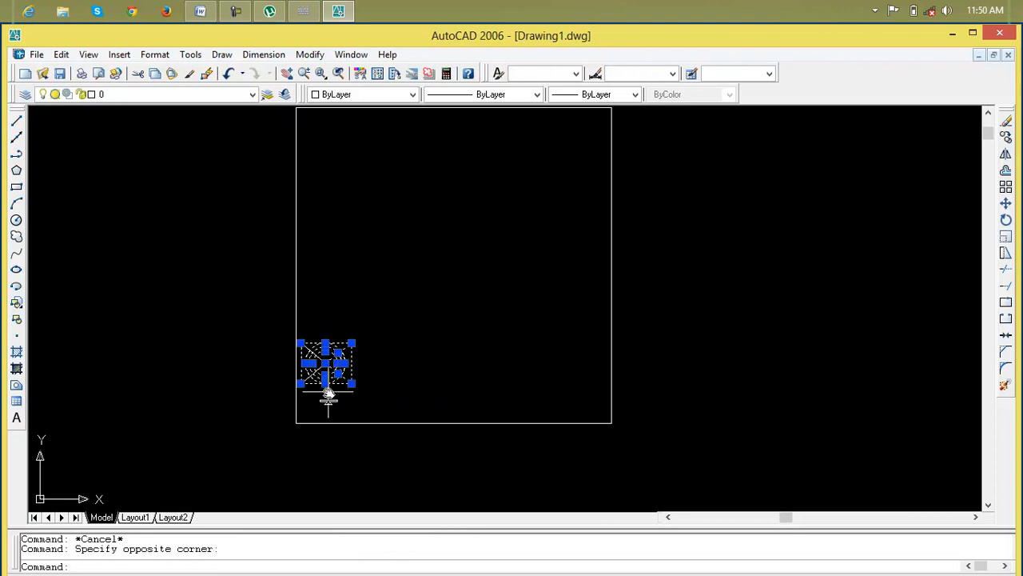
key("Delete")
left_click(361, 325)
left_click(308, 404)
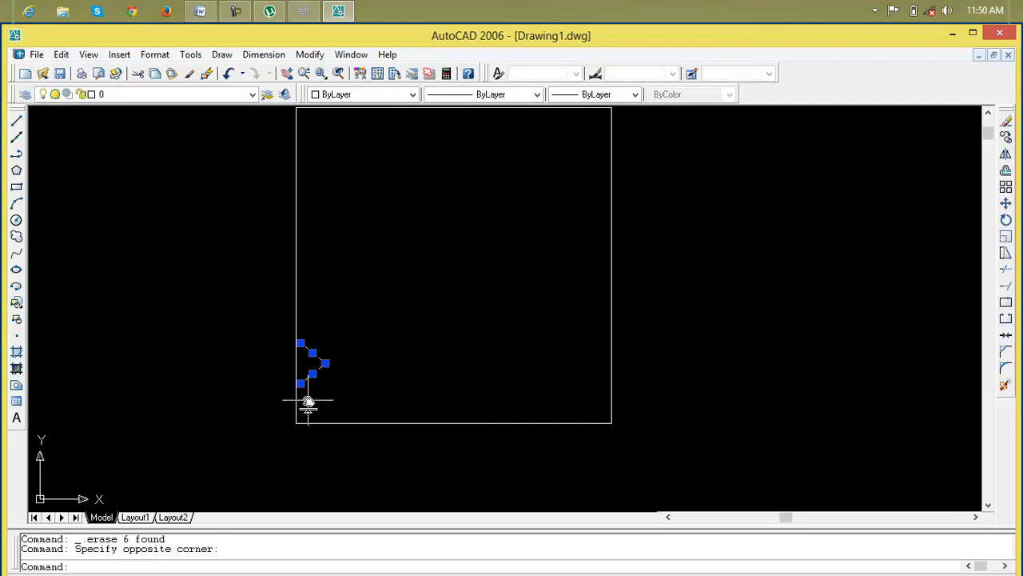
key("Delete")
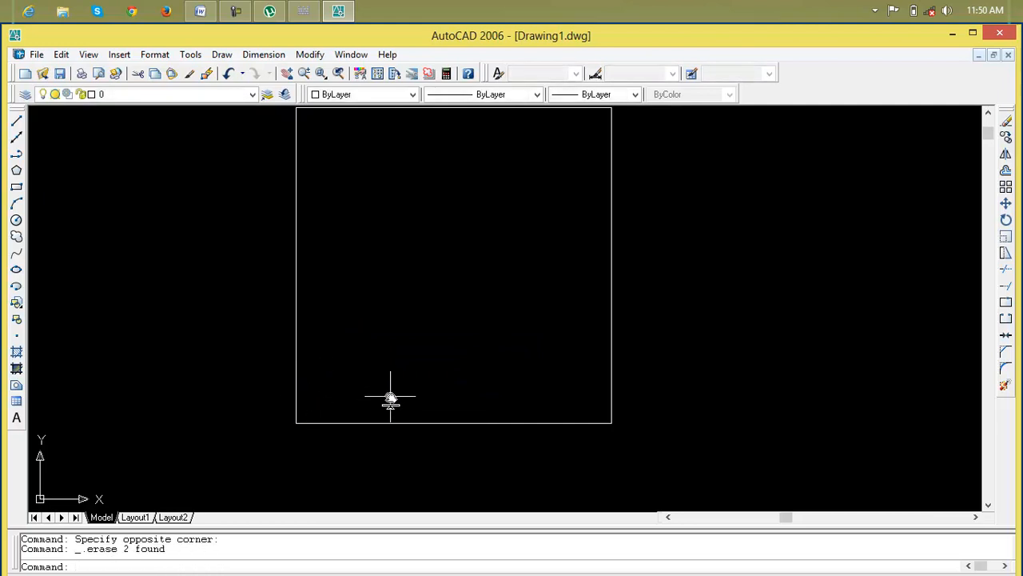
Copy the 5' square from its lower-right corner by the relative displacement @5',0' and end the copying.
type("z")
key("Return")
type("a")
key("Return")
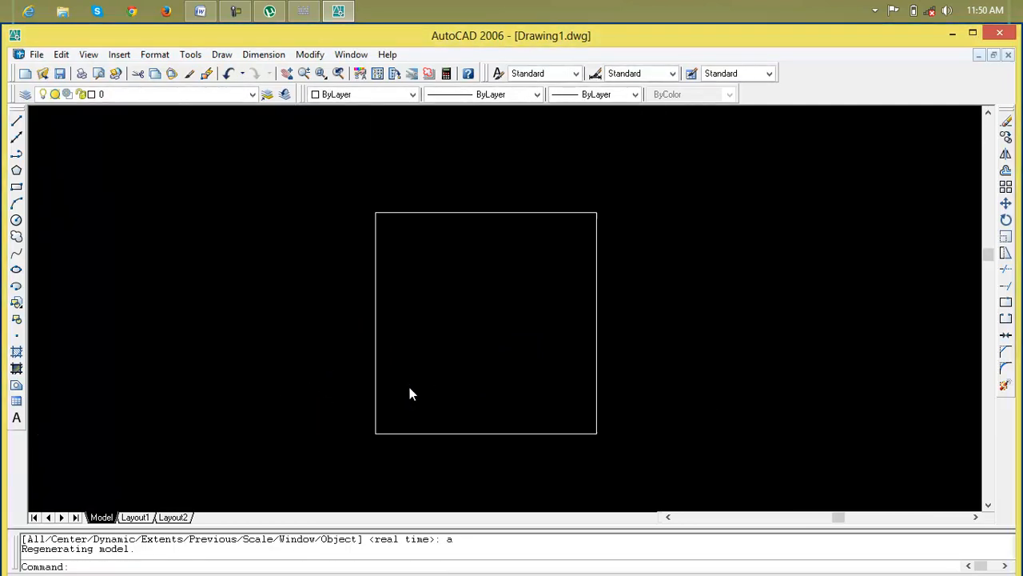
middle_click_drag(422, 387, 228, 245)
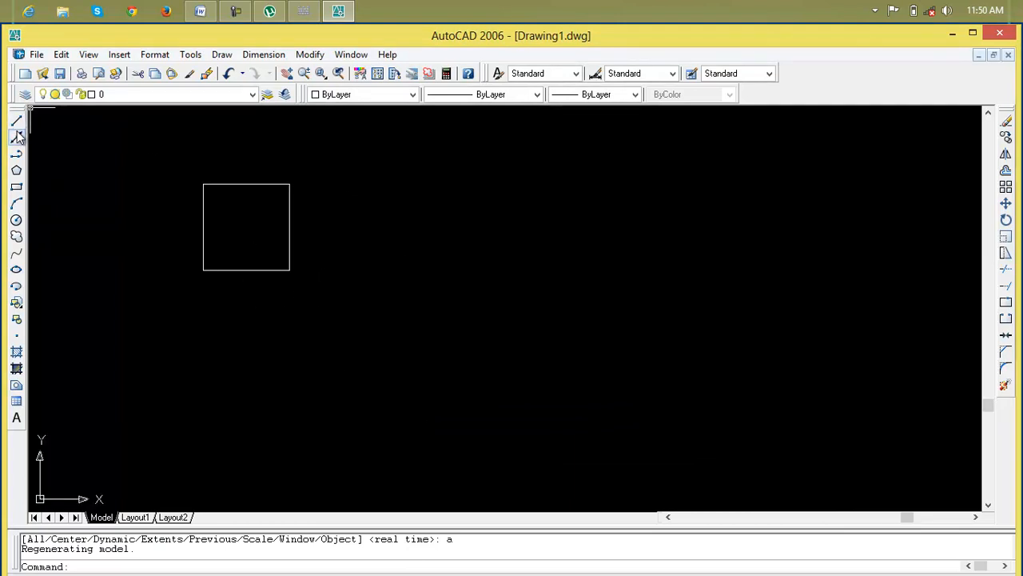
left_click(1006, 137)
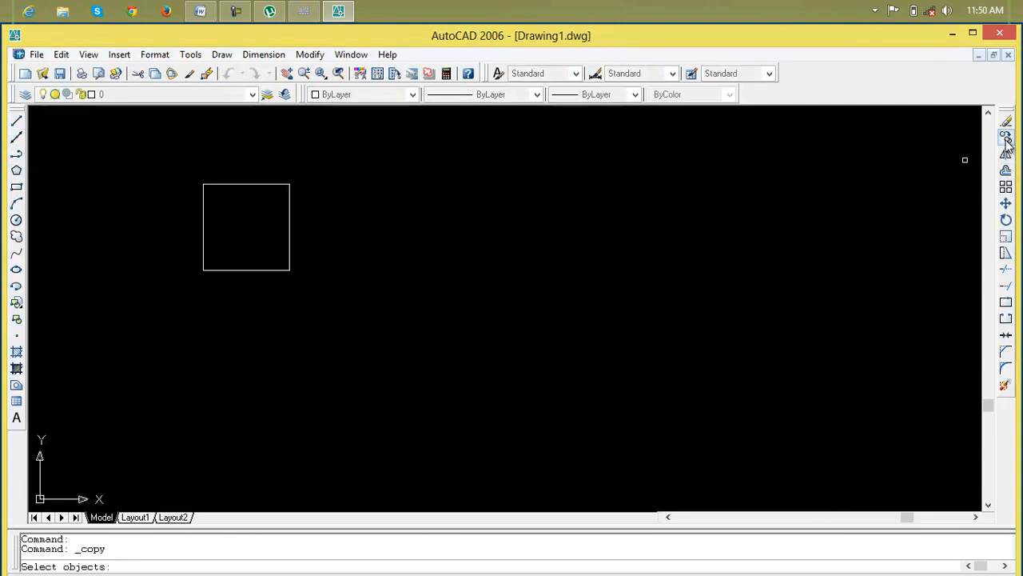
left_click(290, 238)
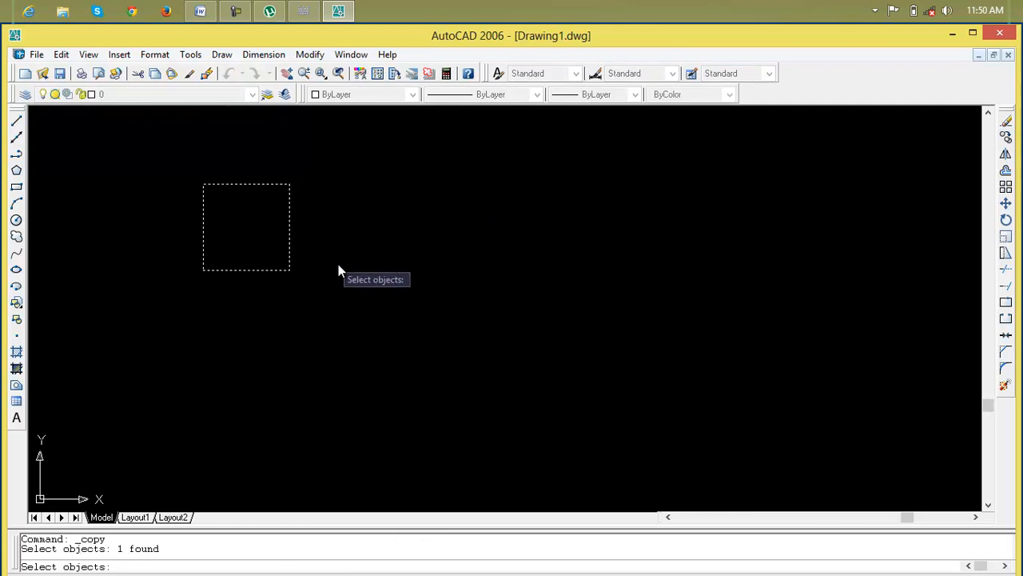
key("Return")
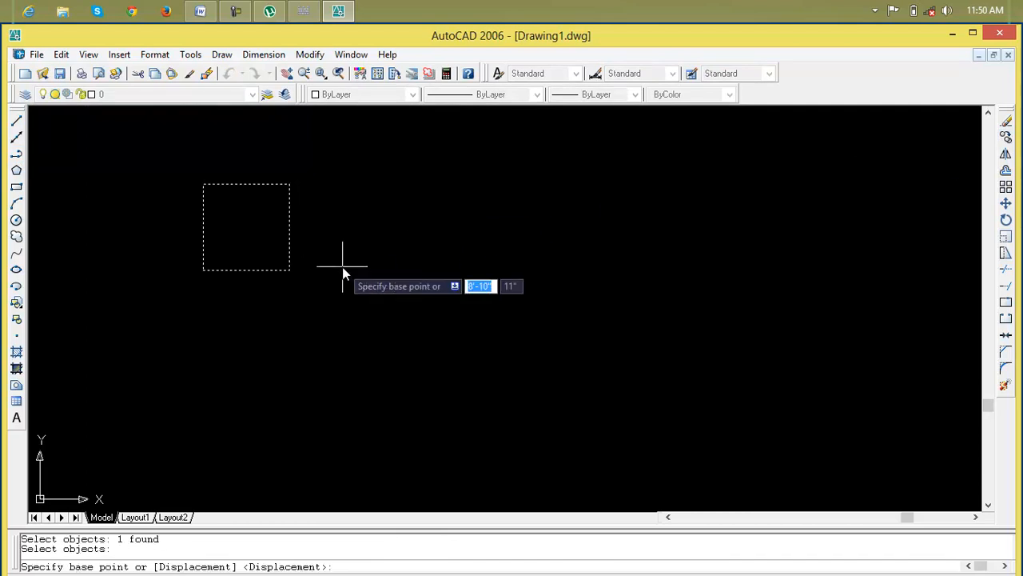
left_click(290, 272)
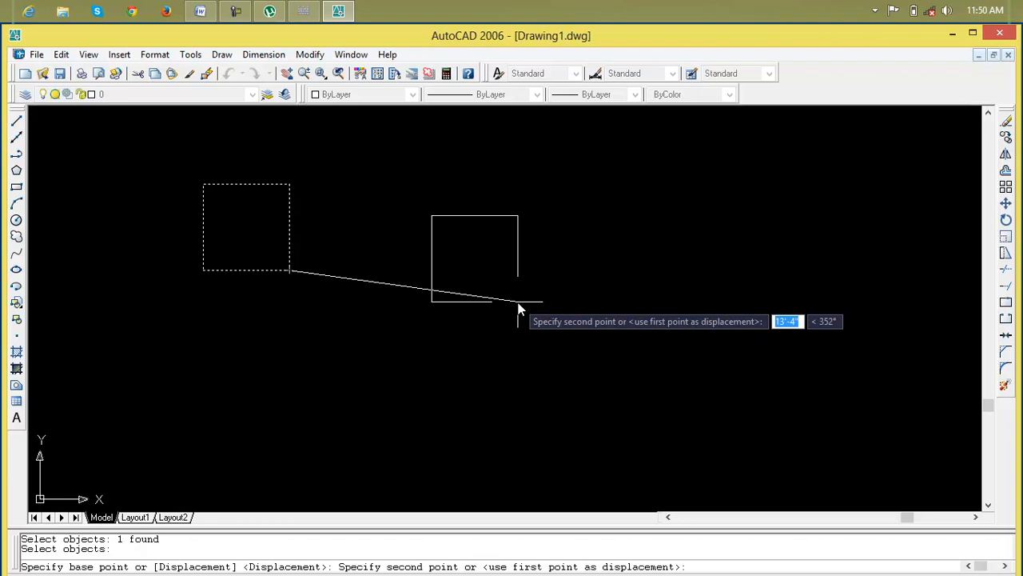
type("@")
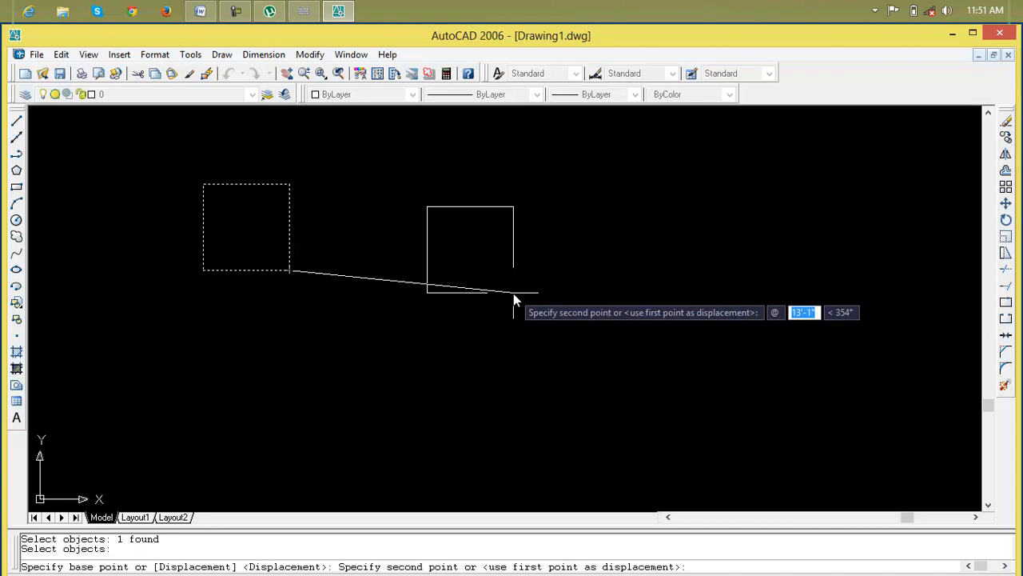
type("5'")
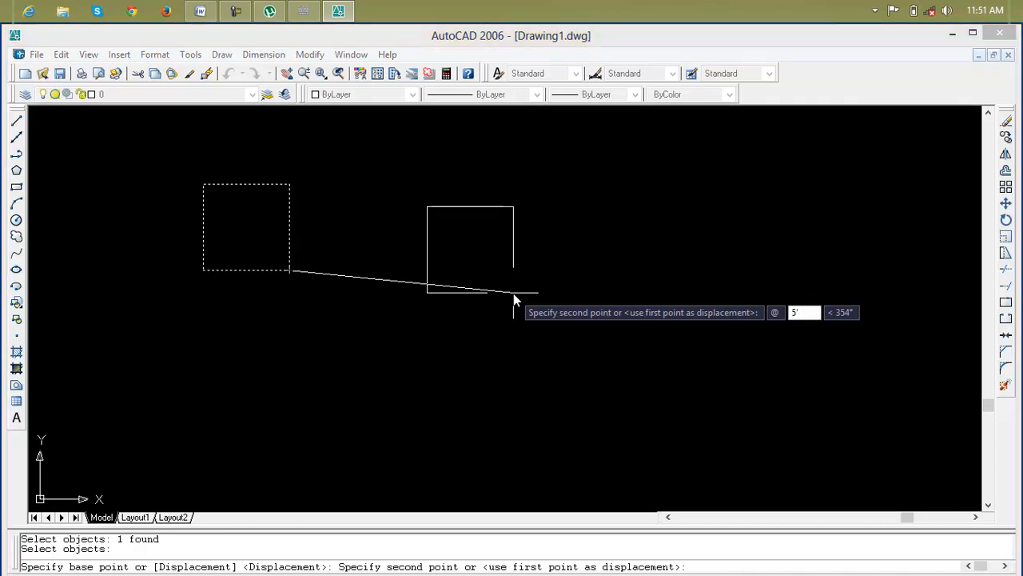
key("Tab")
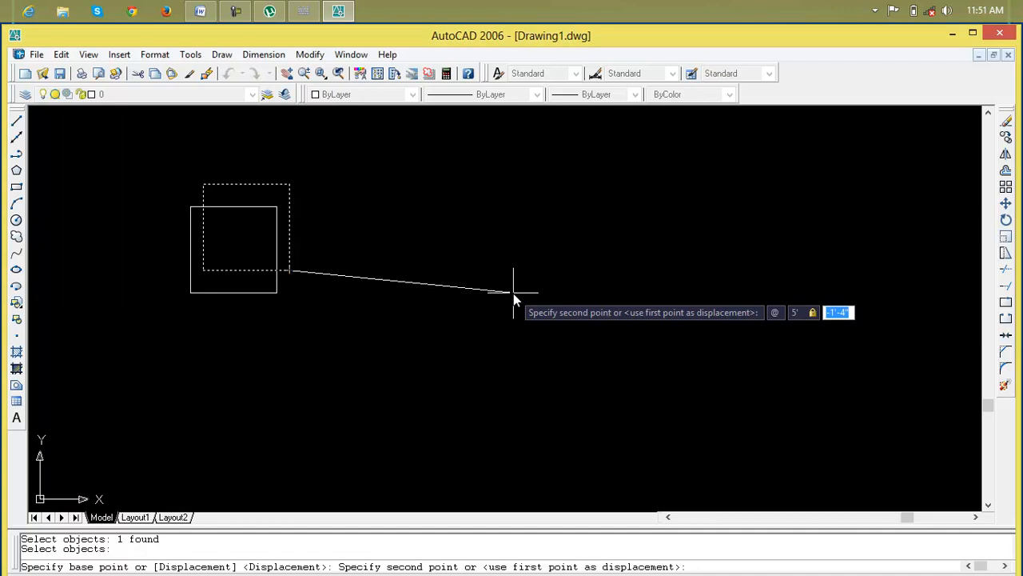
type("0")
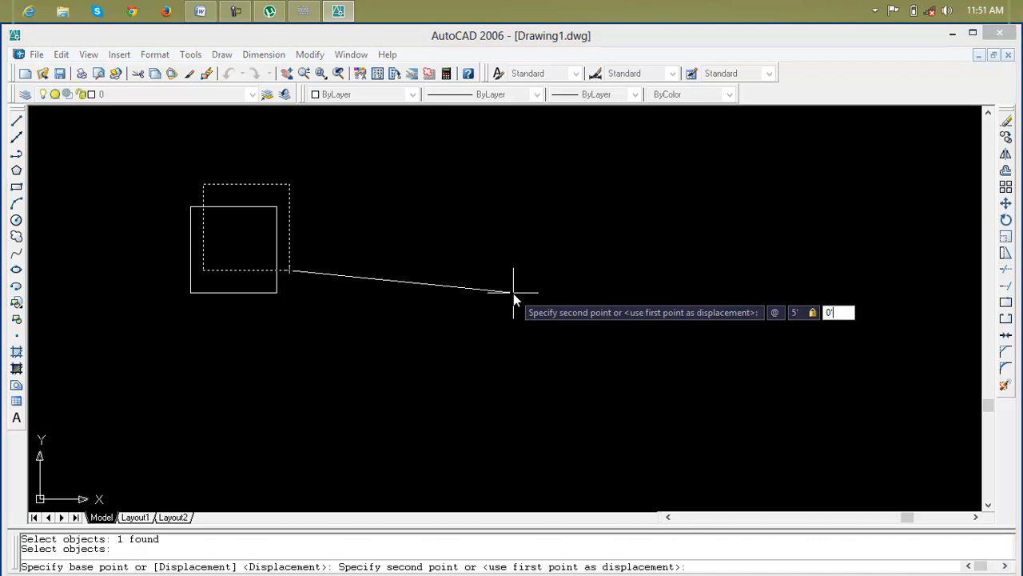
key("Return")
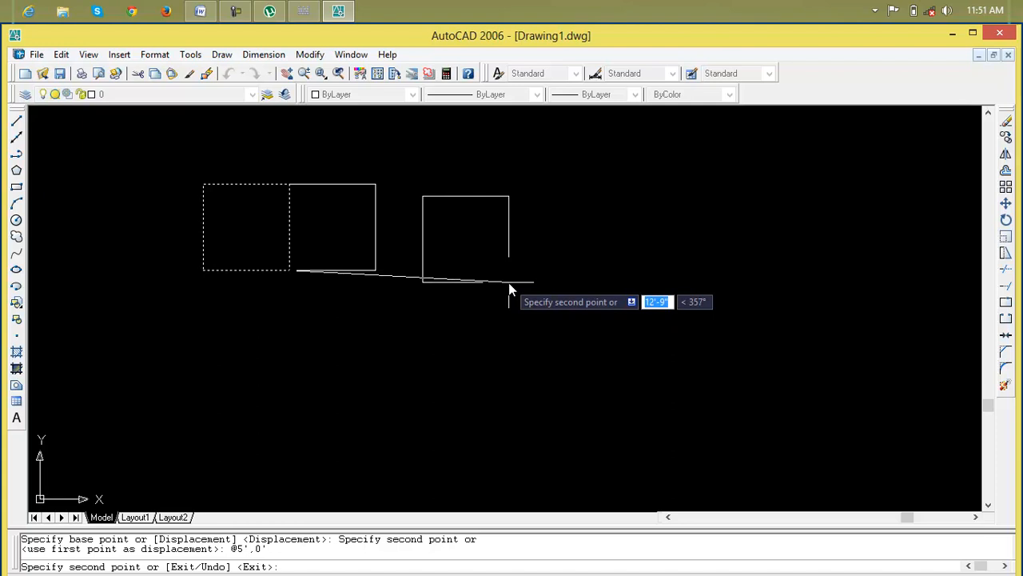
key("Escape")
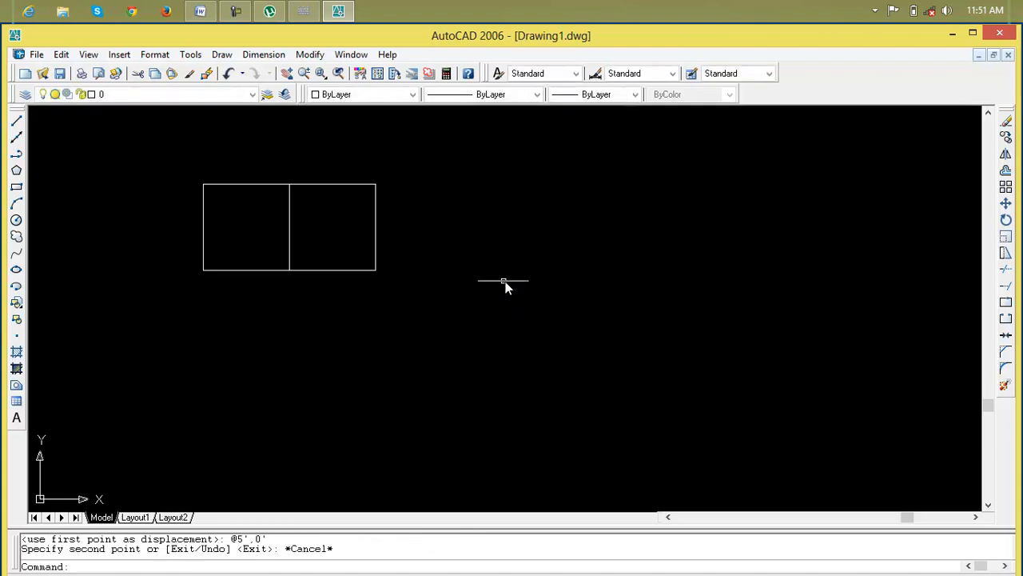
left_click(314, 271)
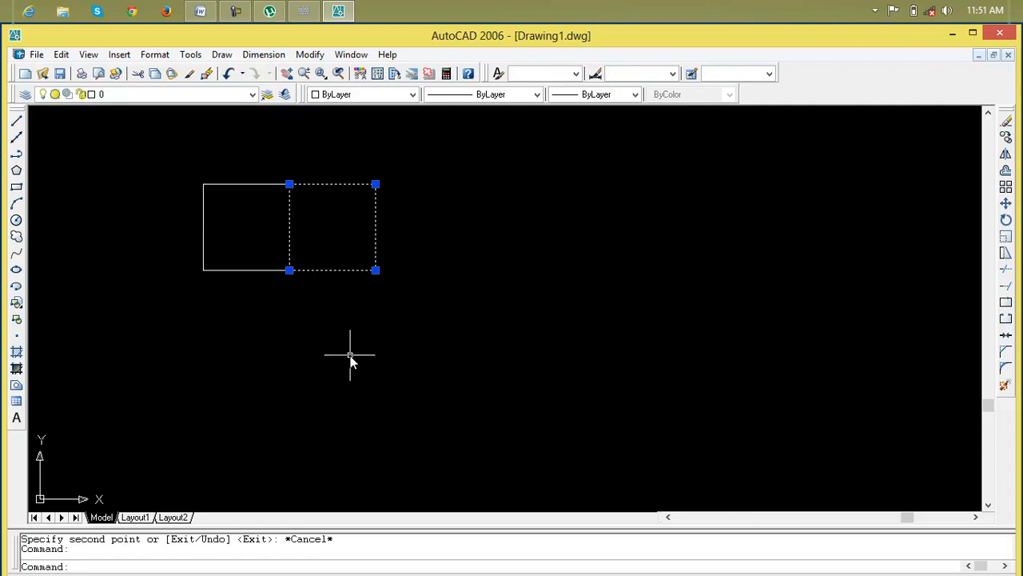
key("Escape")
key("Escape")
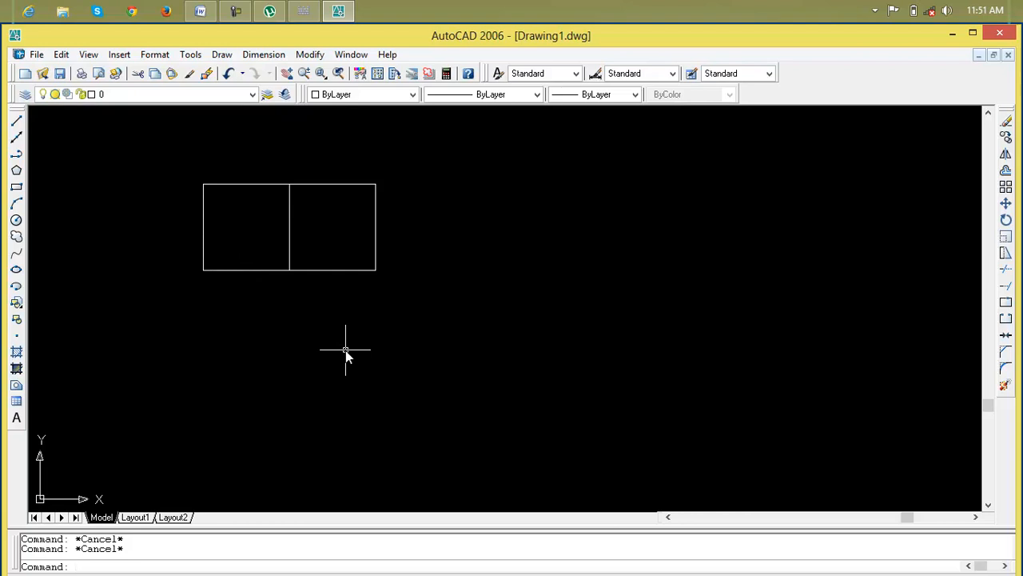
type("cp")
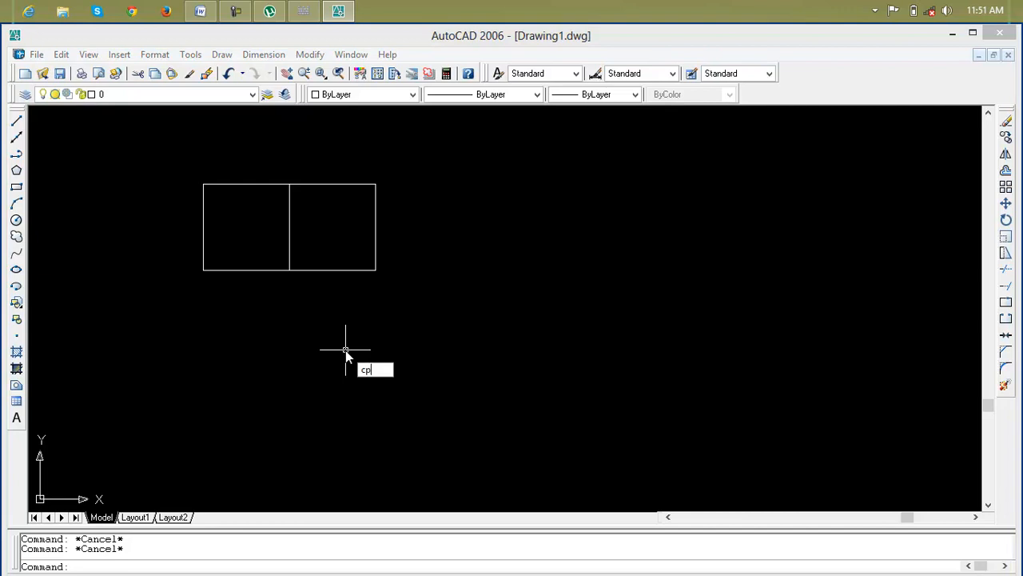
key("Return")
left_click(359, 271)
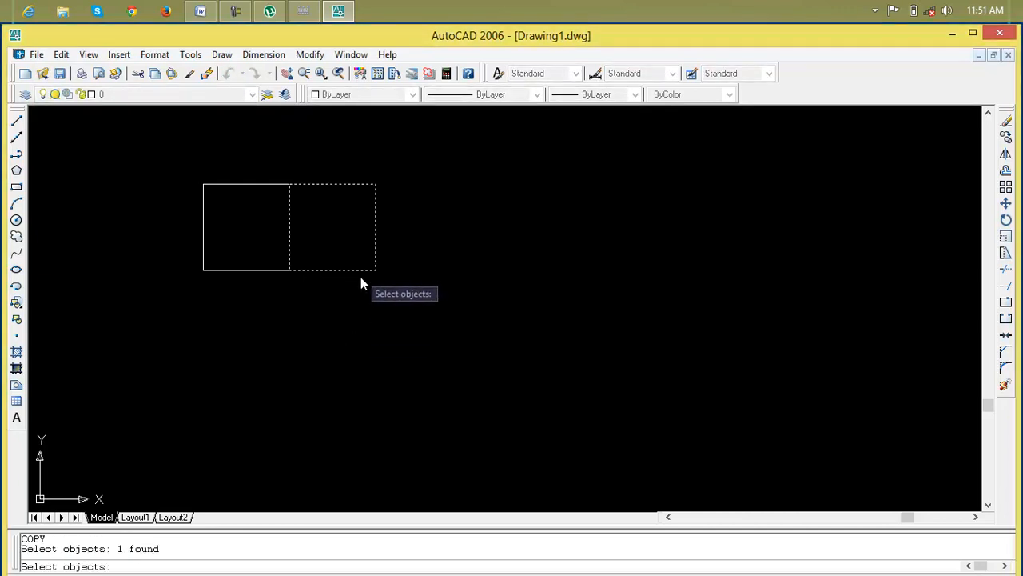
key("Return")
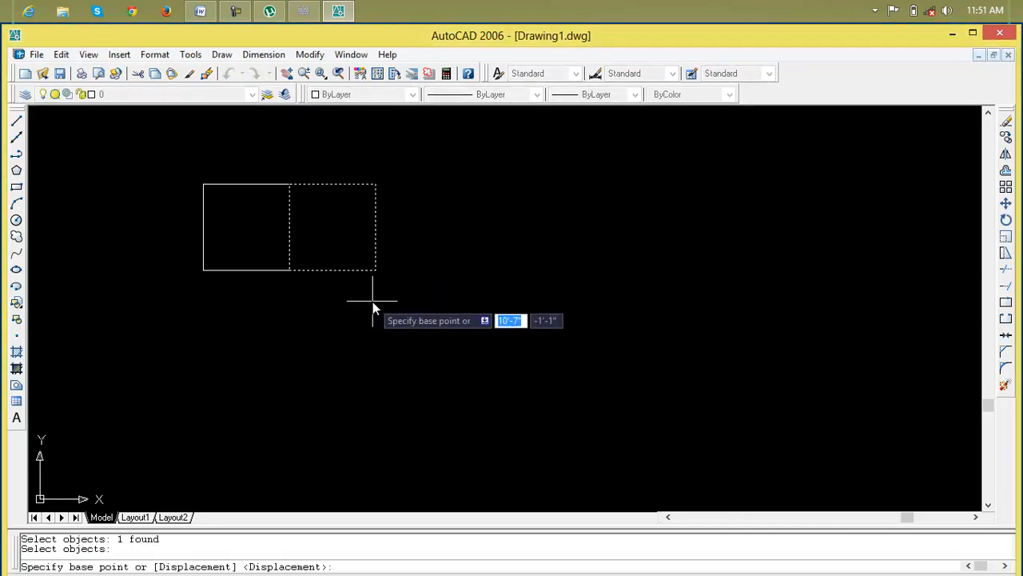
left_click(289, 270)
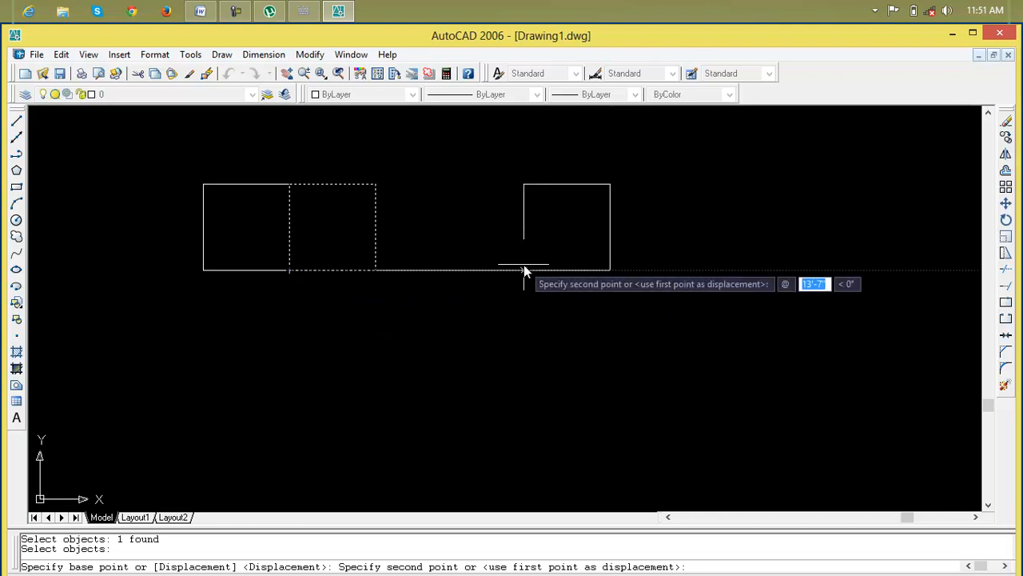
type("20")
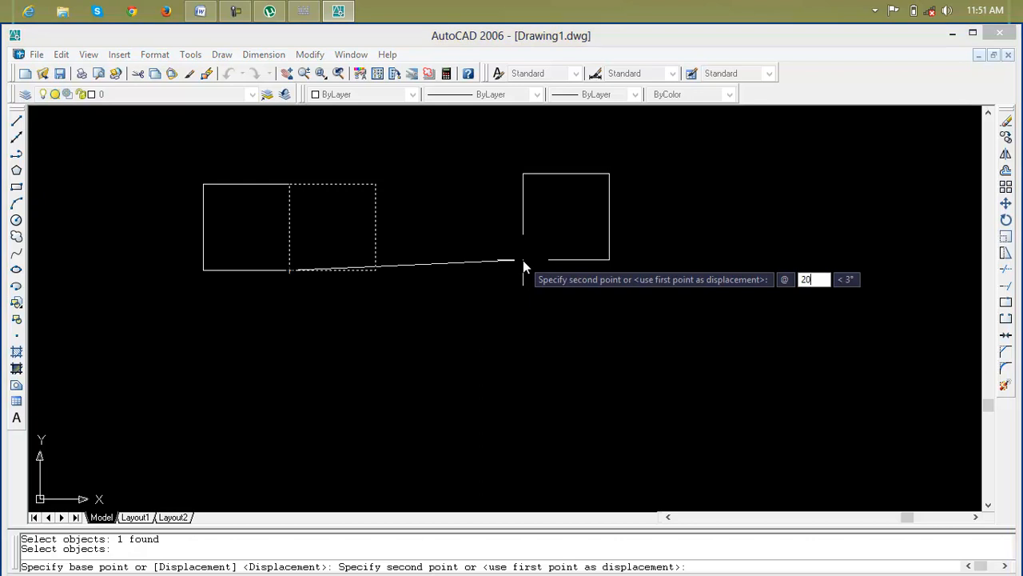
type("'")
key("Tab")
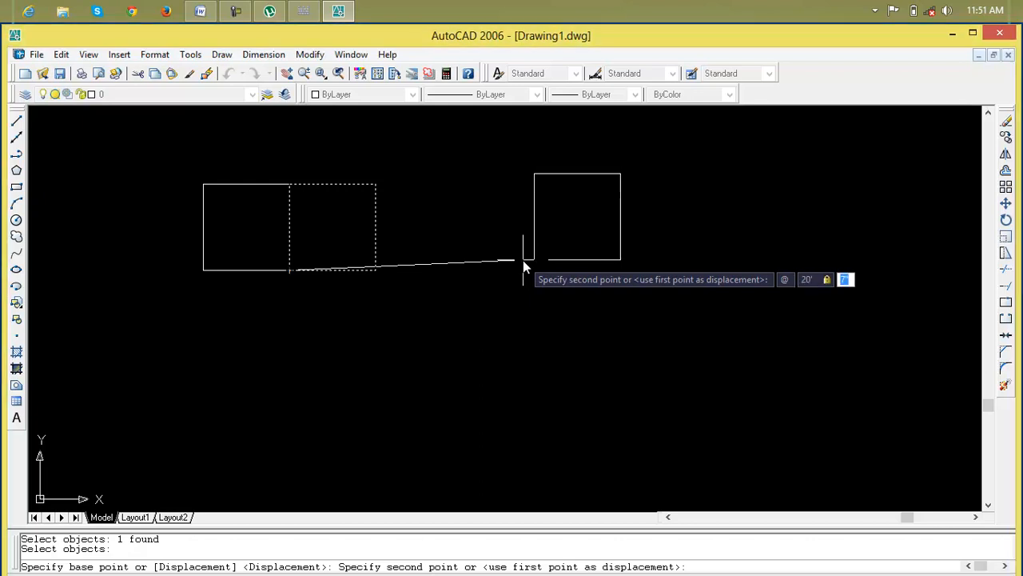
type("0")
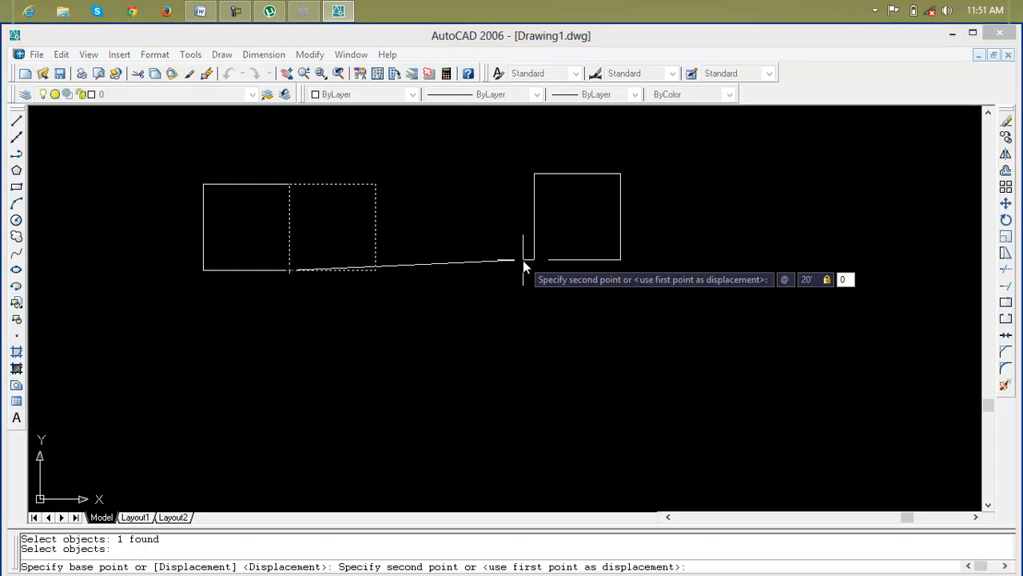
key("Return")
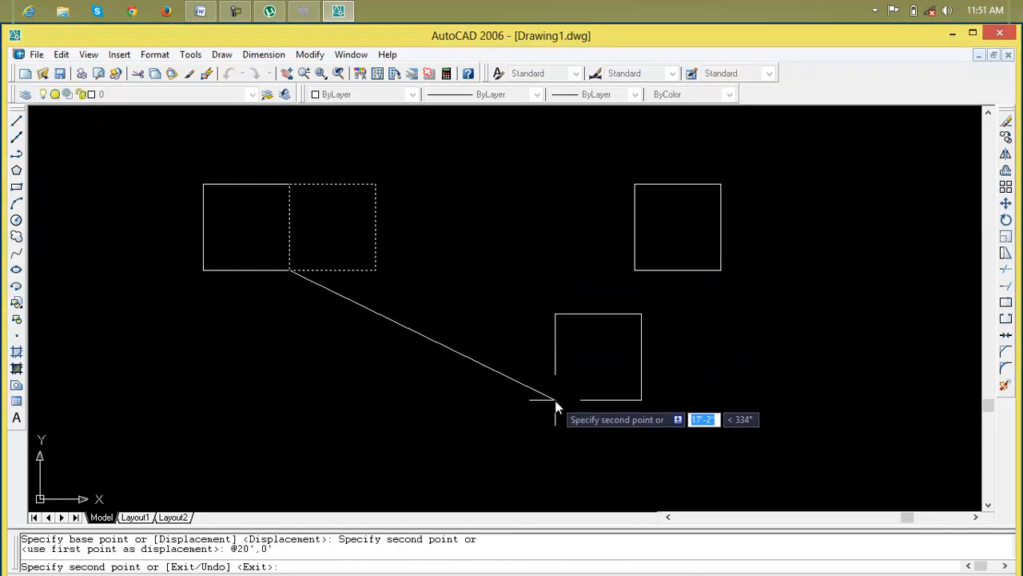
key("Escape")
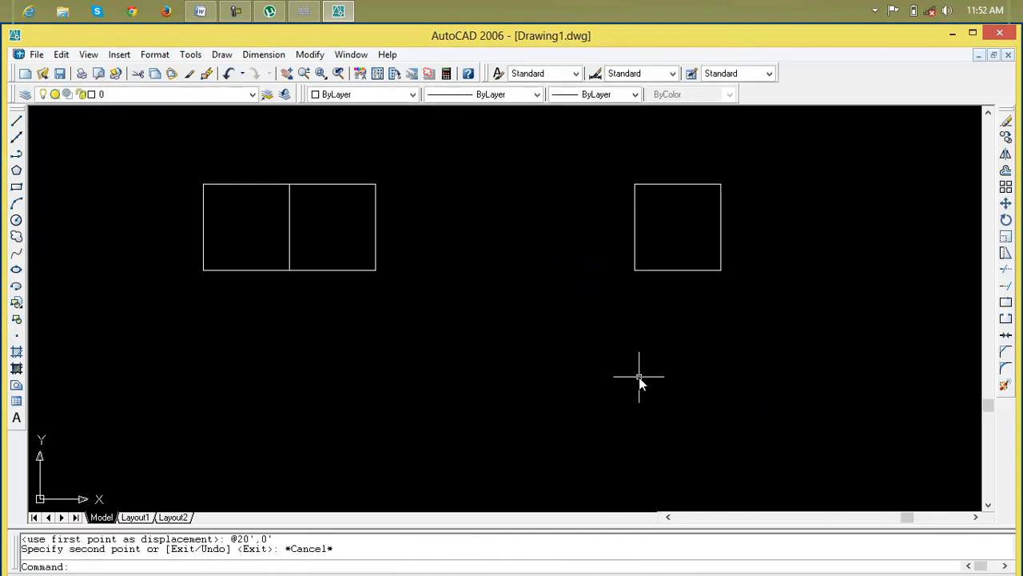
Erase the middle square, which adjoins the original one.
left_click(417, 144)
left_click(343, 339)
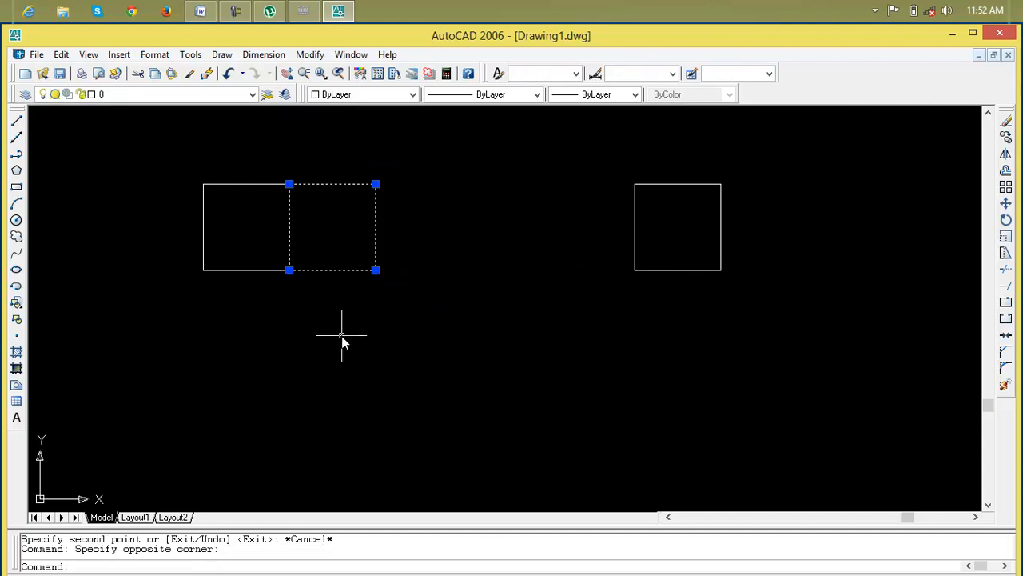
key("Delete")
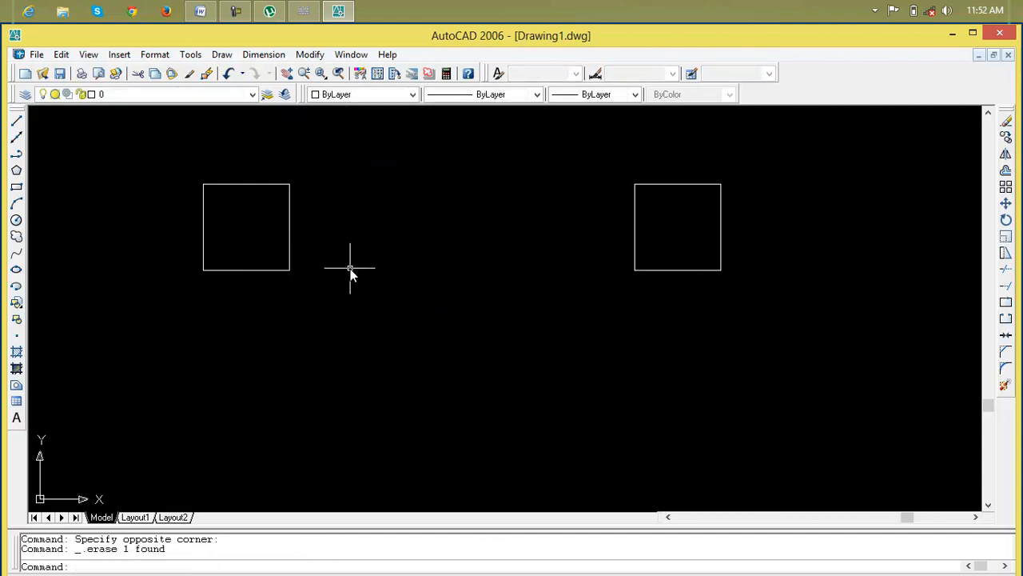
key("Escape")
key("Escape")
Move the left square from its lower-right corner by the relative displacement @5',0'.
type("m")
key("Return")
left_click(279, 270)
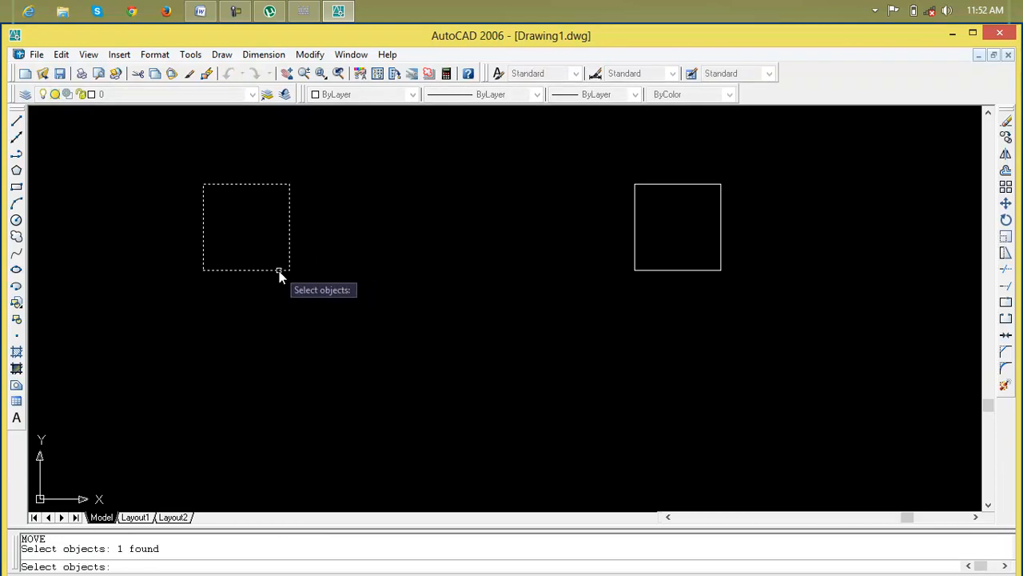
key("Return")
left_click(289, 271)
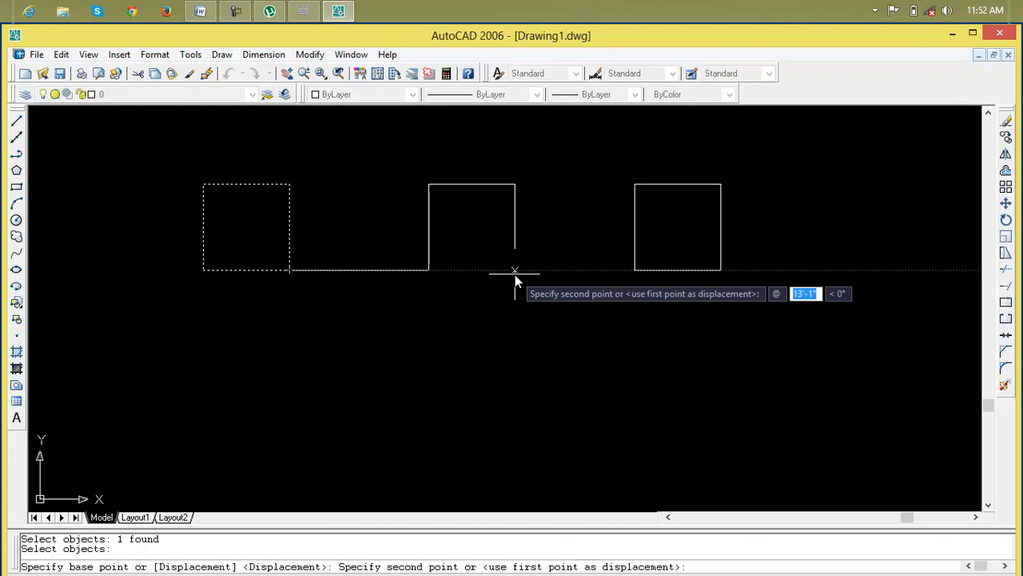
type("5")
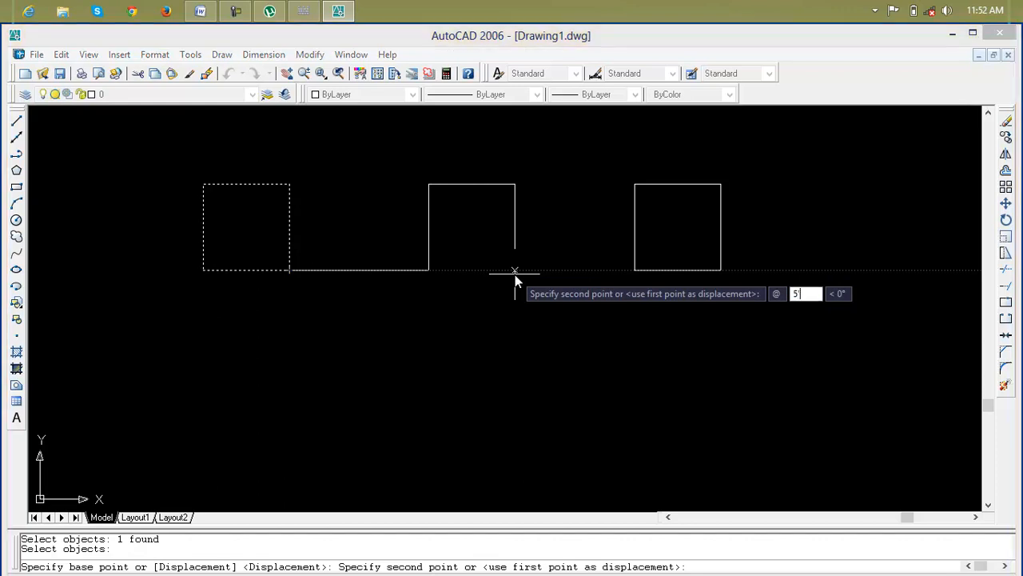
key("Tab")
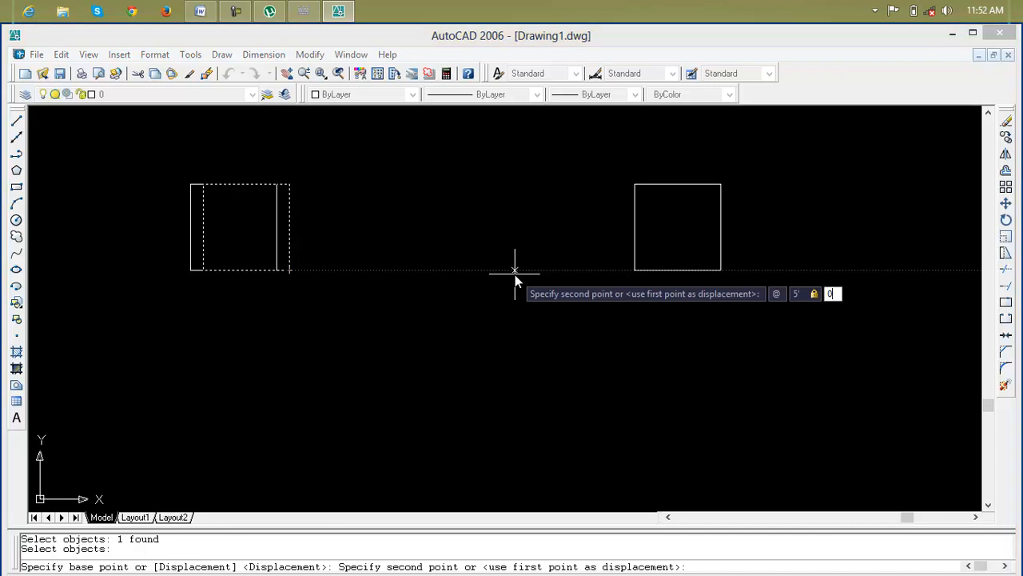
key("Return")
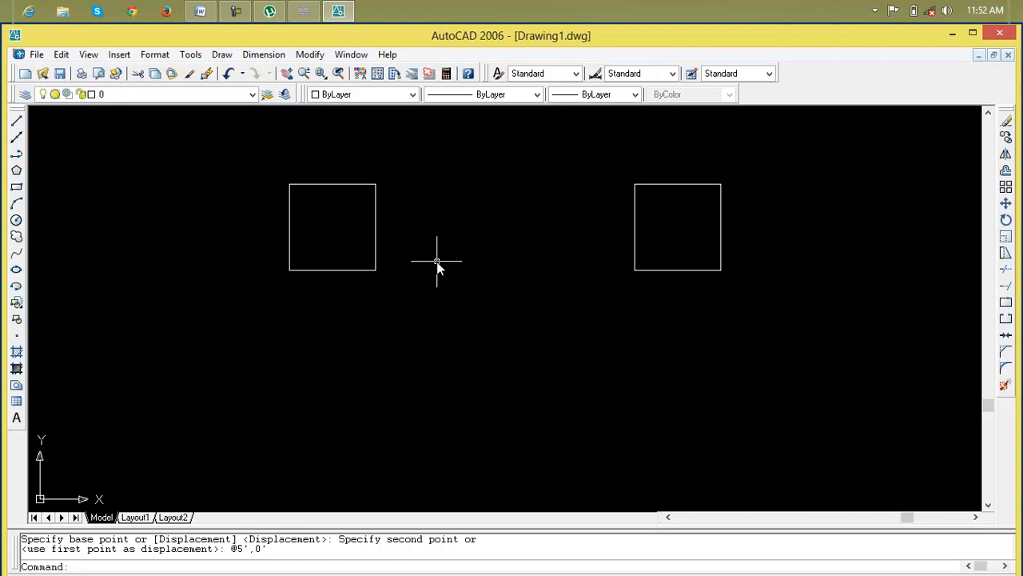
type("cp")
key("Return")
left_click(356, 271)
key("Return")
left_click(376, 271)
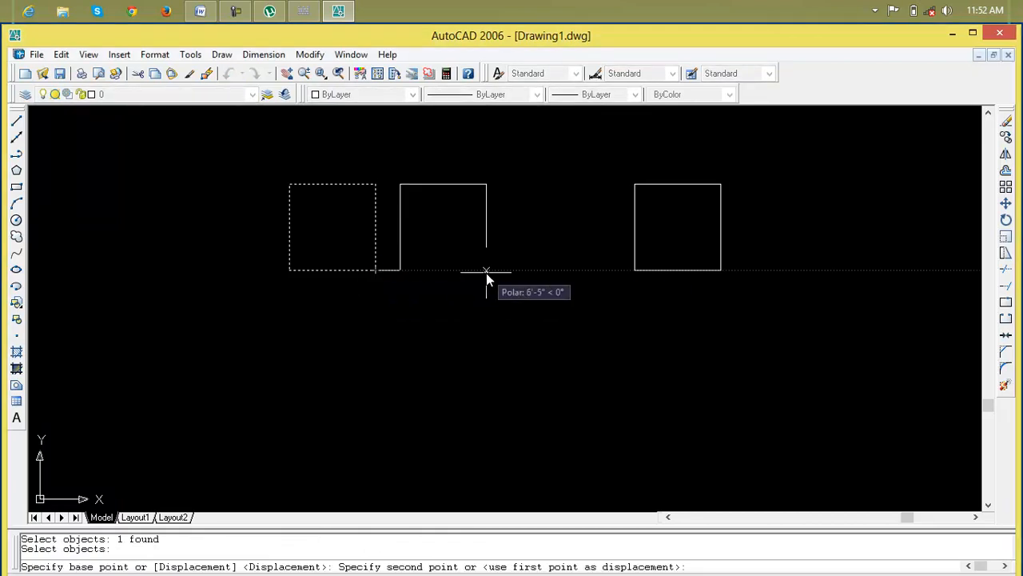
type("2")
key("BackSpace")
type("@20'")
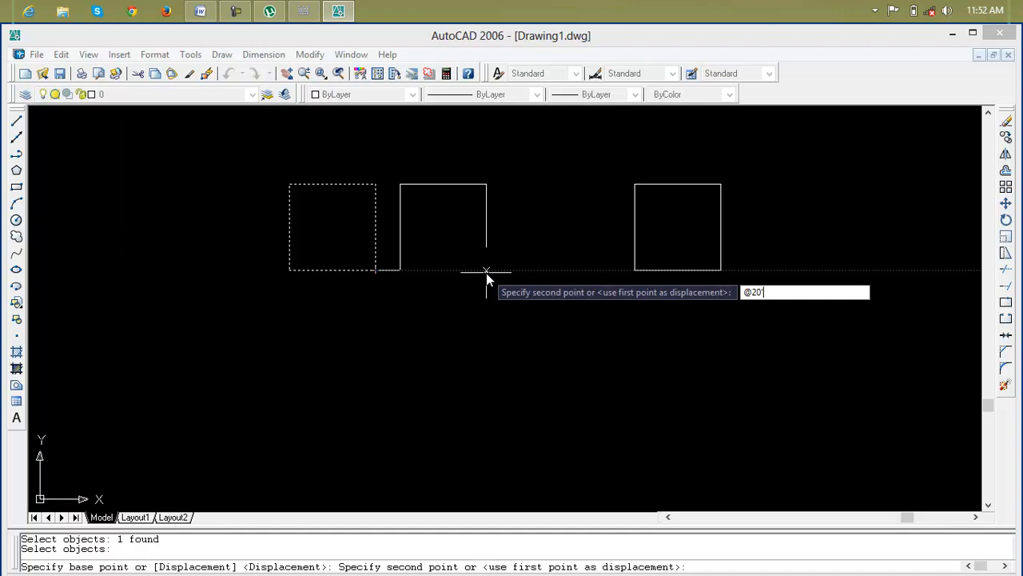
key("Tab")
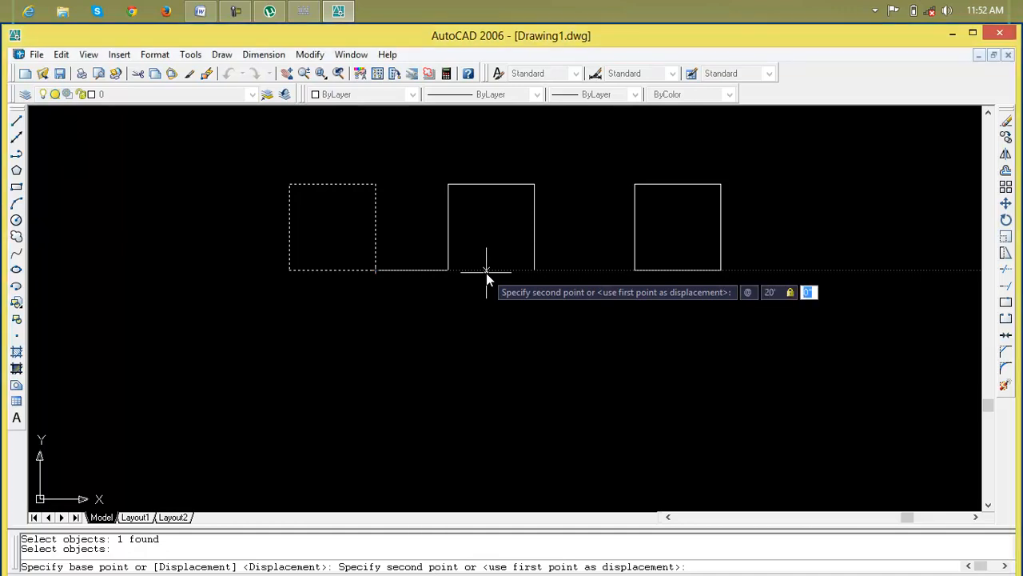
type("0")
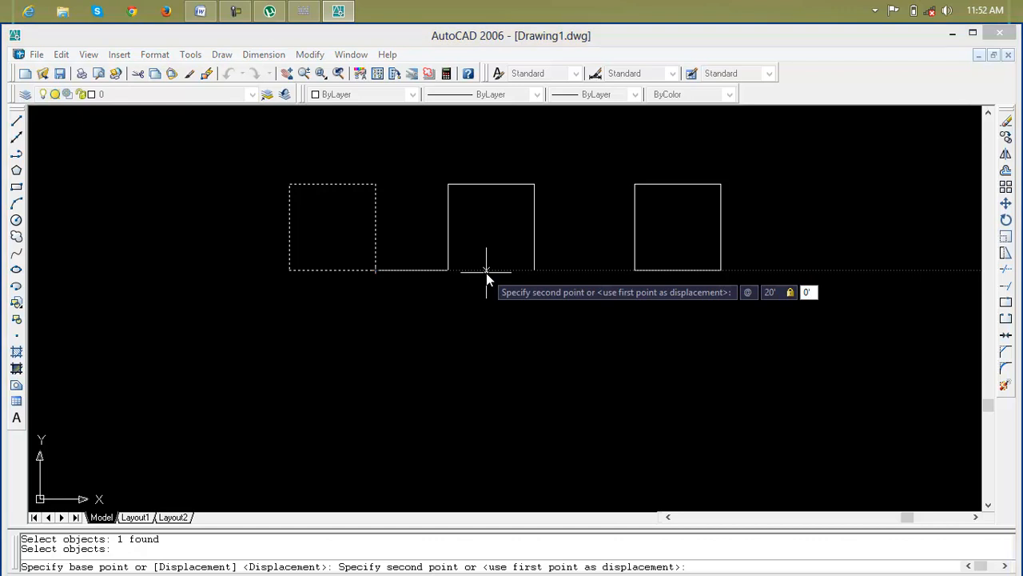
key("Return")
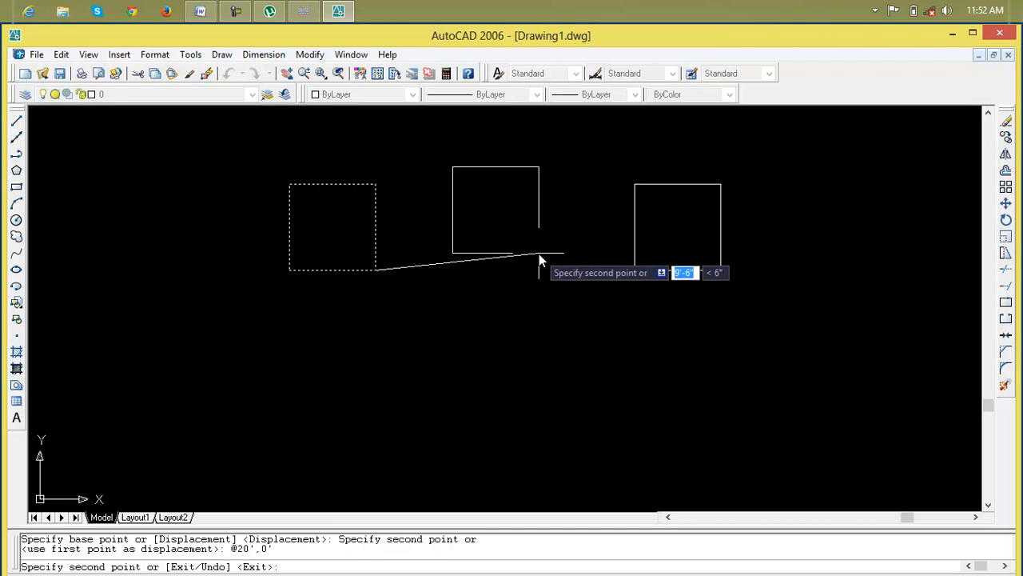
End the copying and erase all the squares from the drawing.
key("Escape")
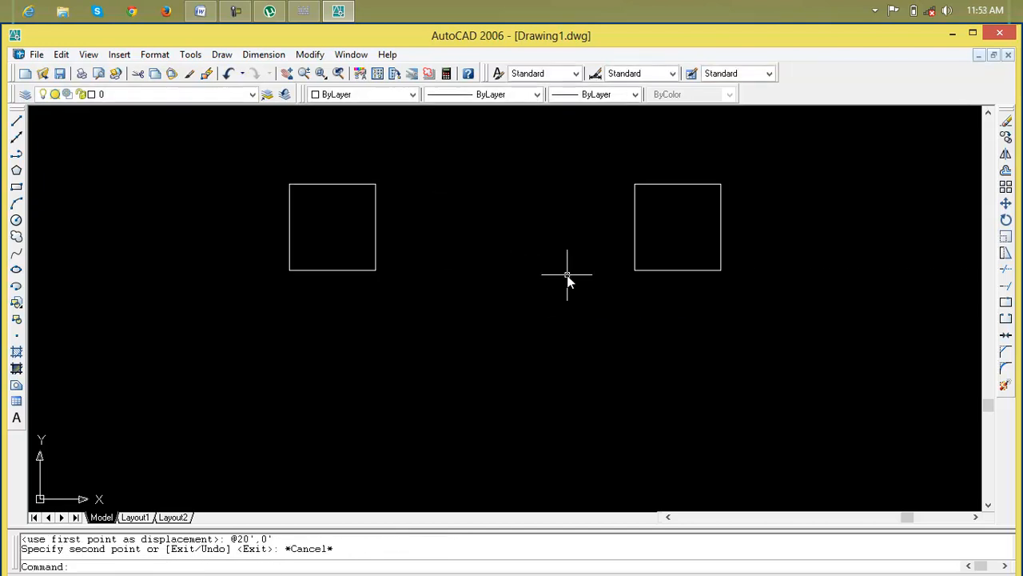
type("z")
key("Return")
type("a")
key("Return")
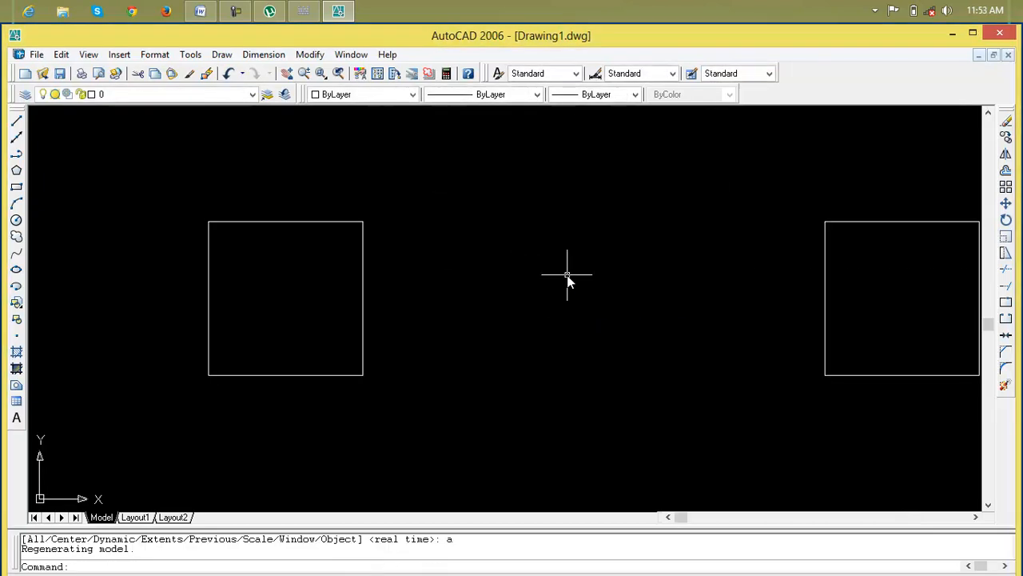
scroll(569, 276, "down", 6)
middle_click_drag(589, 297, 379, 297)
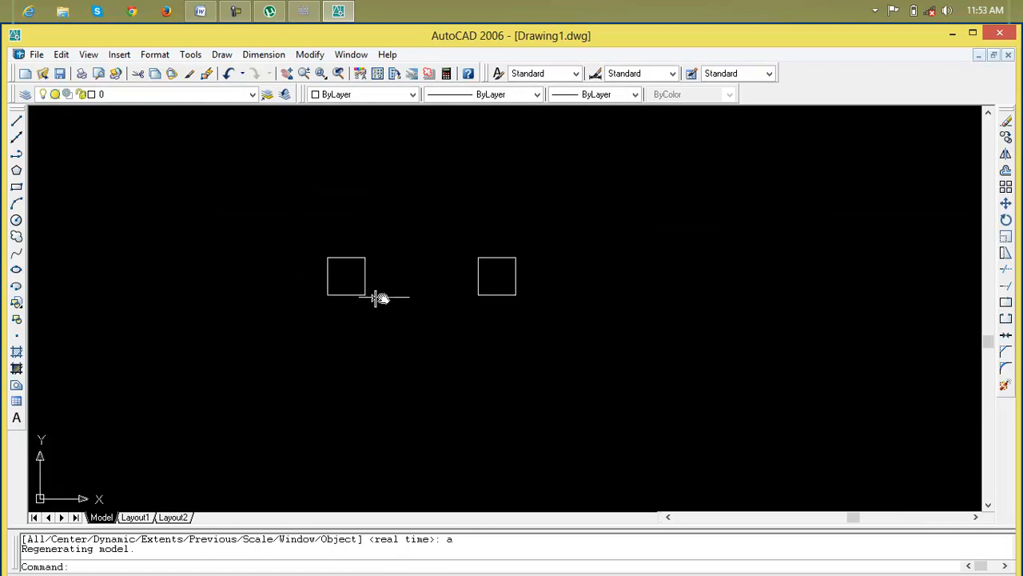
left_click(265, 355)
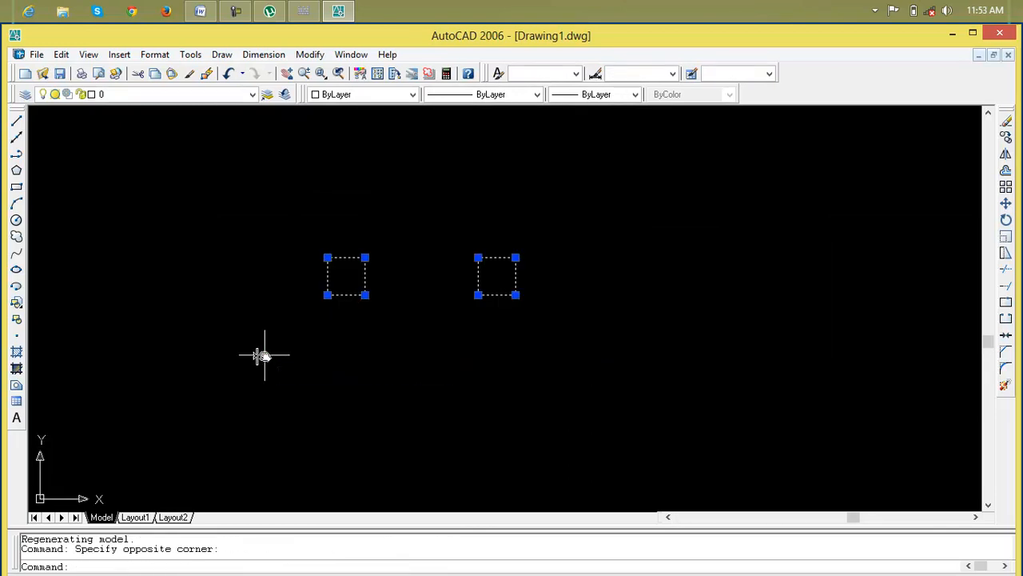
key("Delete")
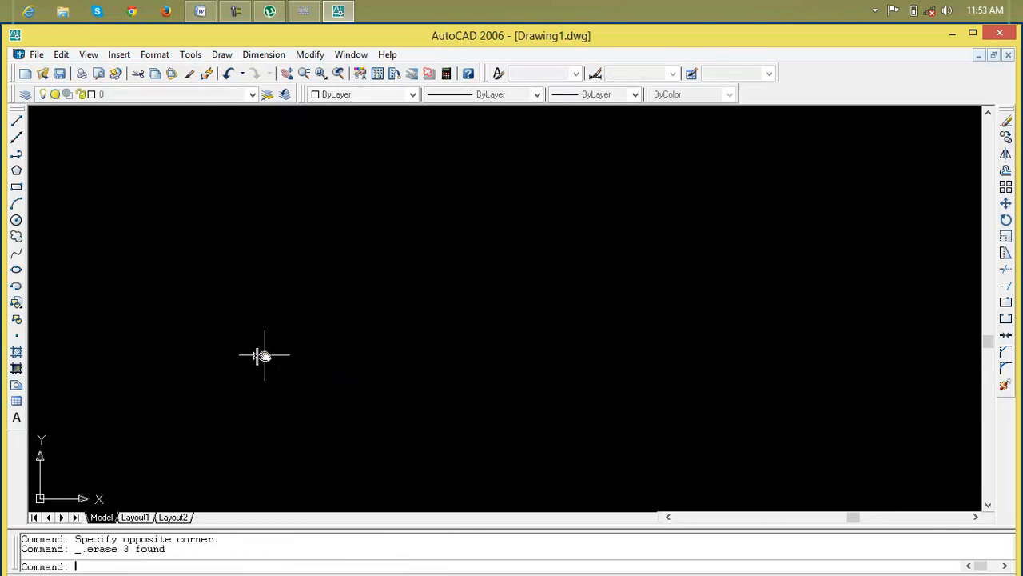
Draw a 2' by 2' square in the empty drawing, giving its opposite corner as @2',2'.
left_click(15, 188)
left_click(153, 170)
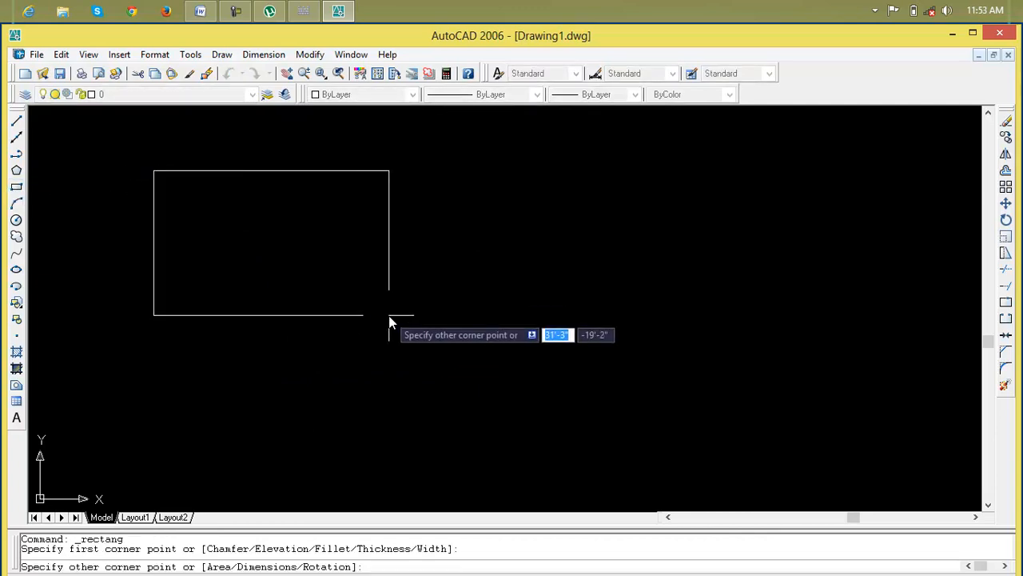
type("@")
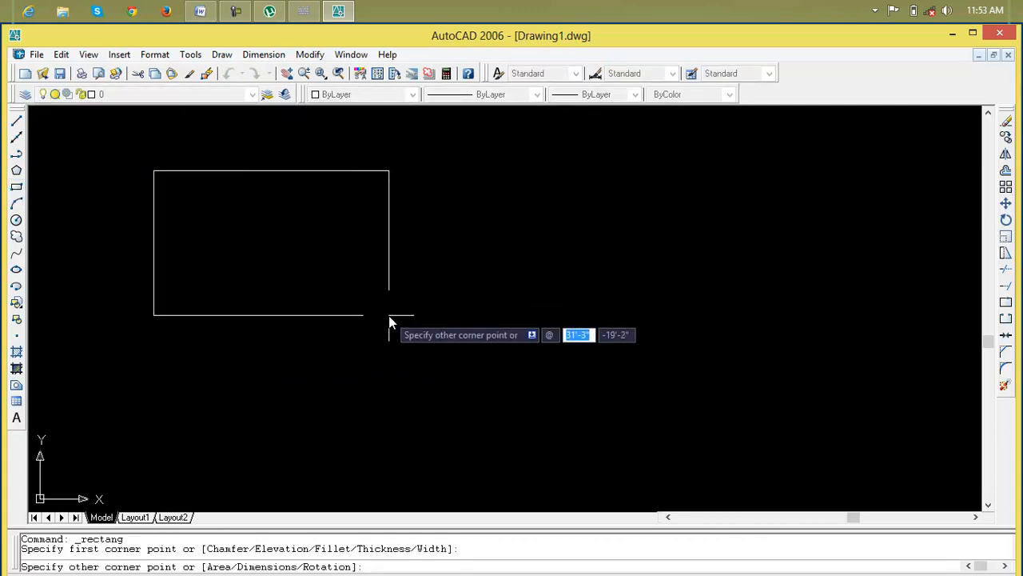
type("2',2'")
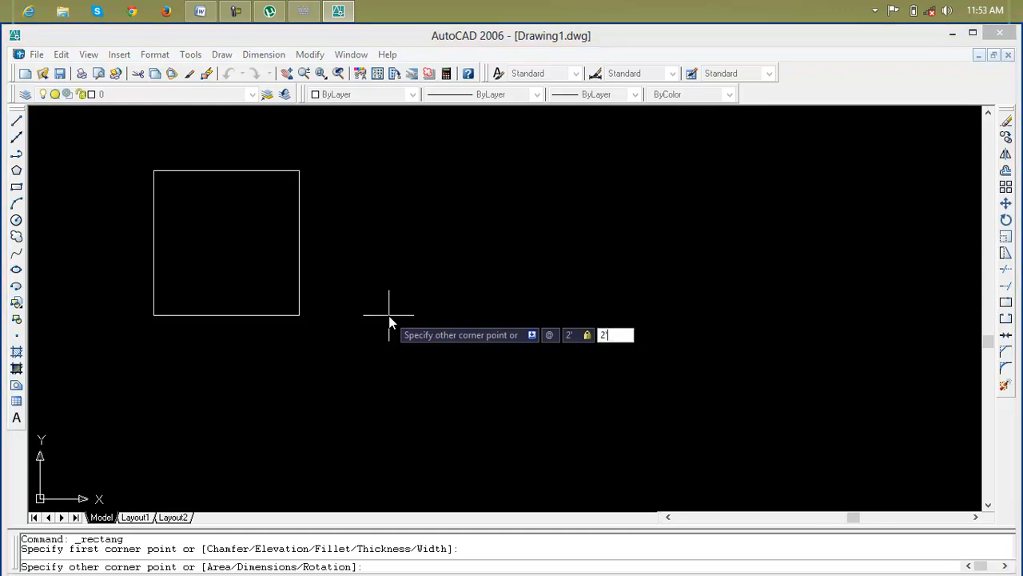
key("Return")
Check the drawing units settings and close them.
type("````un")
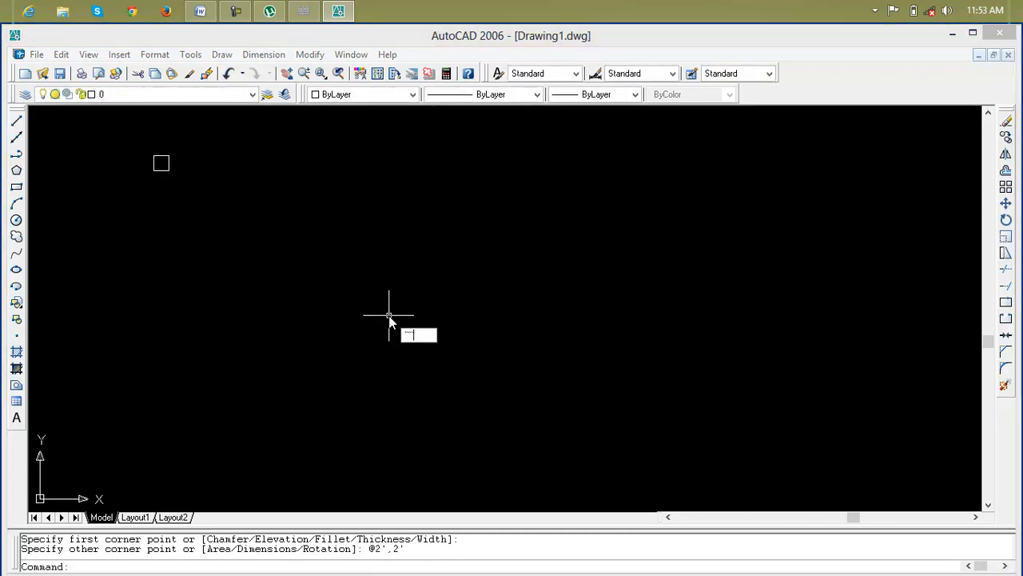
key("Return")
key("Escape")
key("Escape")
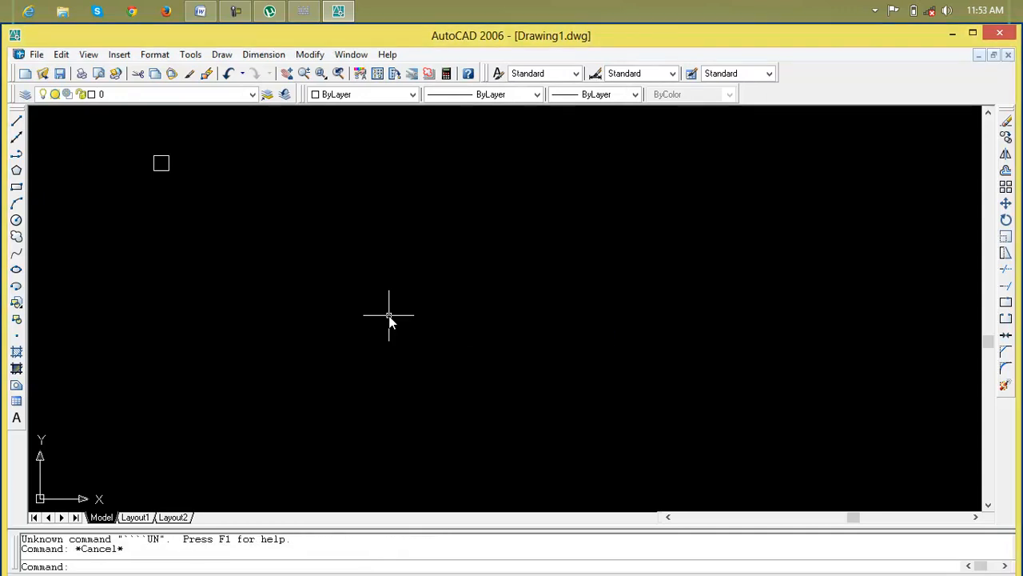
type("un")
key("Return")
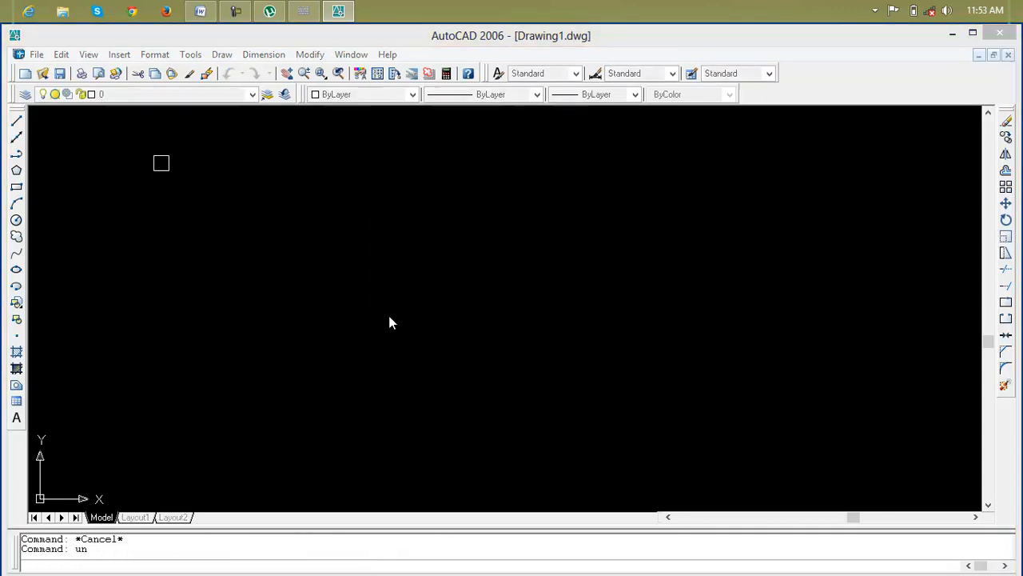
left_click(622, 179)
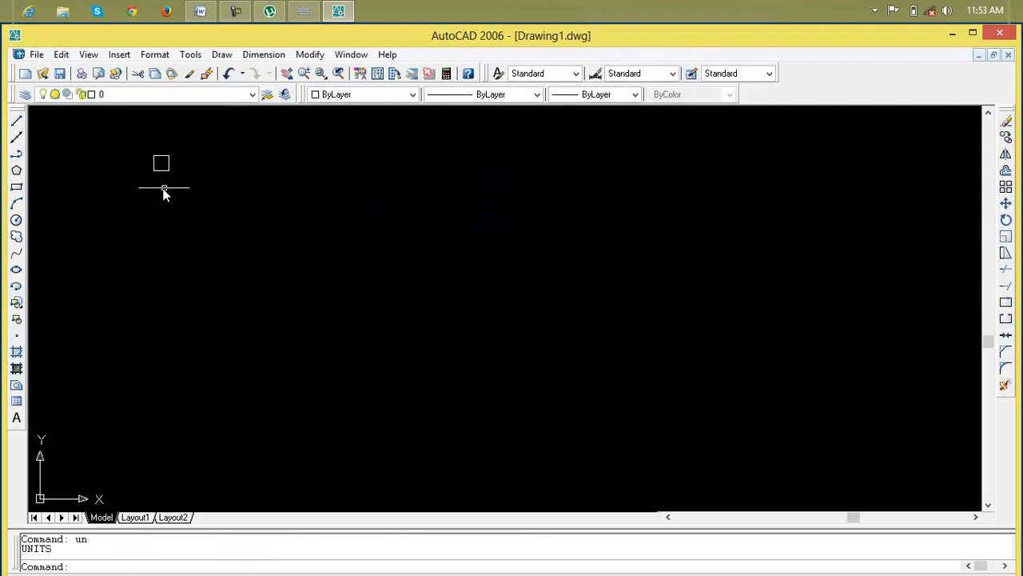
Copy the 2' square from its lower-left corner by the relative displacement @5',0' and end the copying.
scroll(157, 145, "up", 3)
middle_click_drag(165, 172, 251, 200)
scroll(296, 221, "up", 4)
scroll(250, 204, "up", 2)
type("cp")
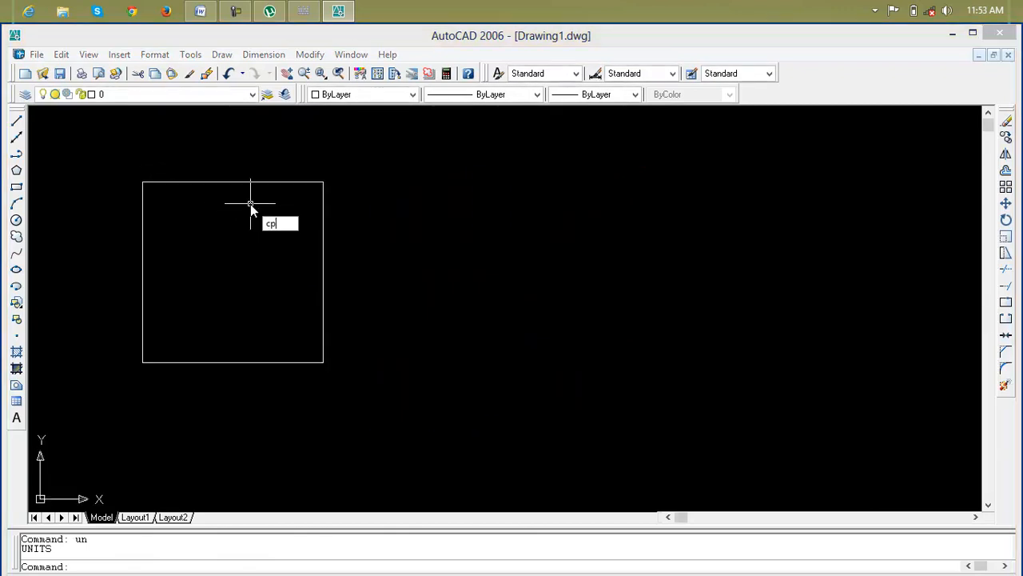
key("Return")
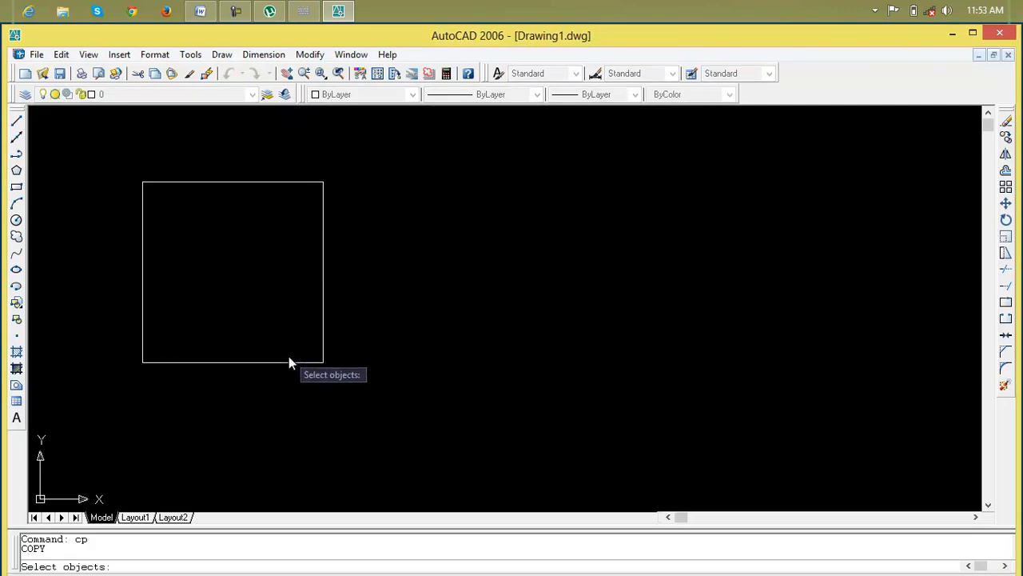
left_click(289, 363)
key("Return")
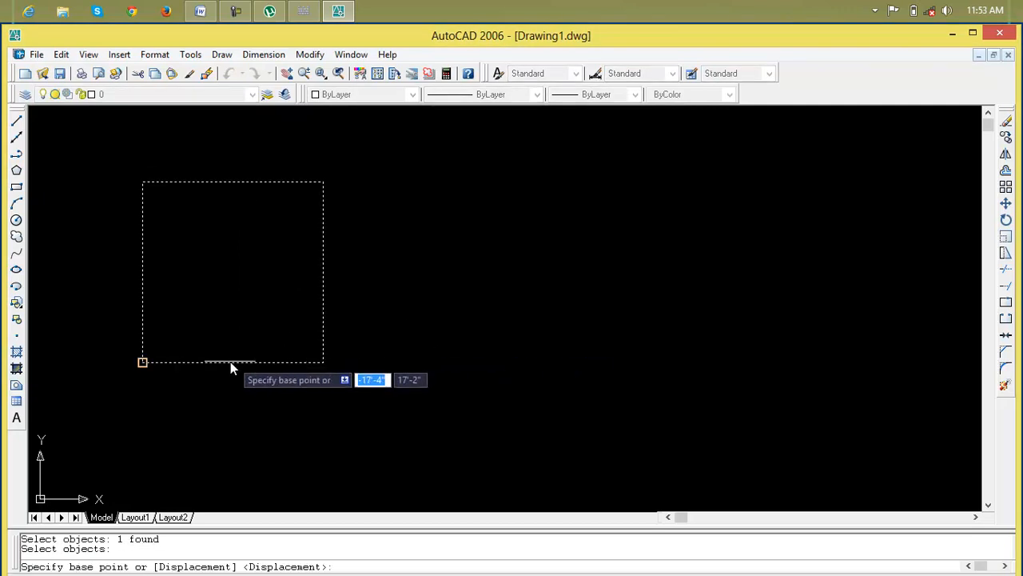
left_click(142, 362)
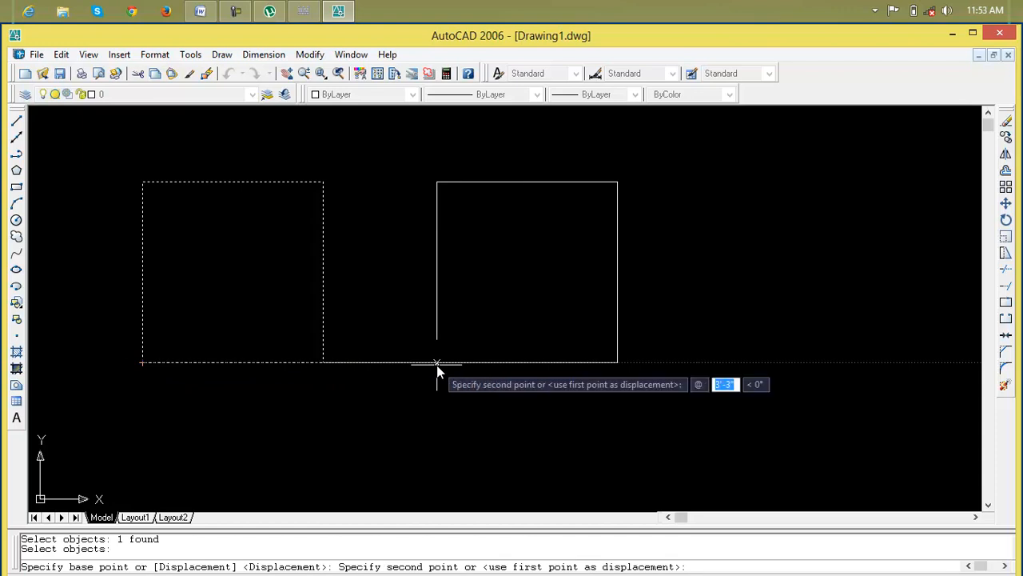
type("5'")
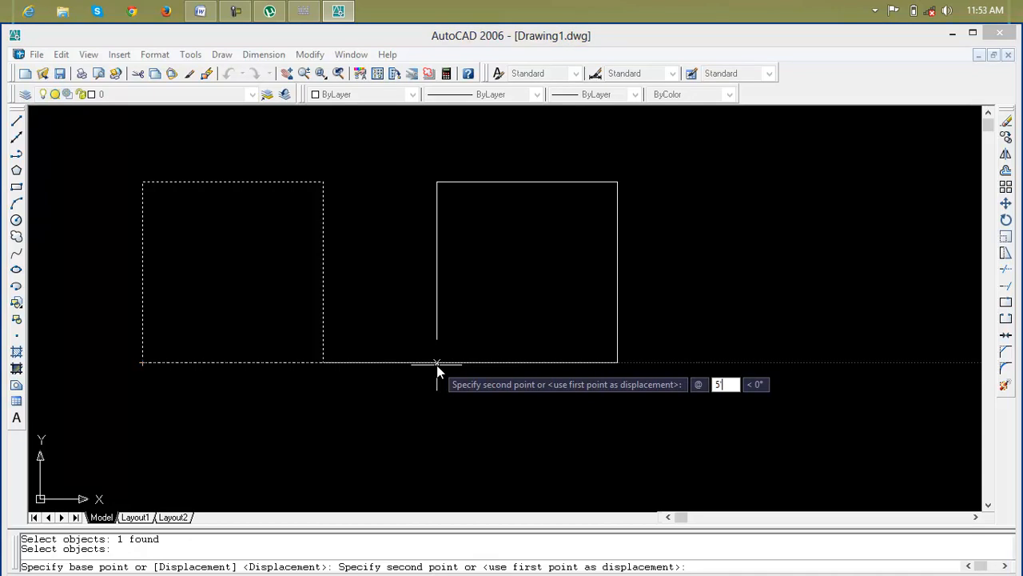
key("Tab")
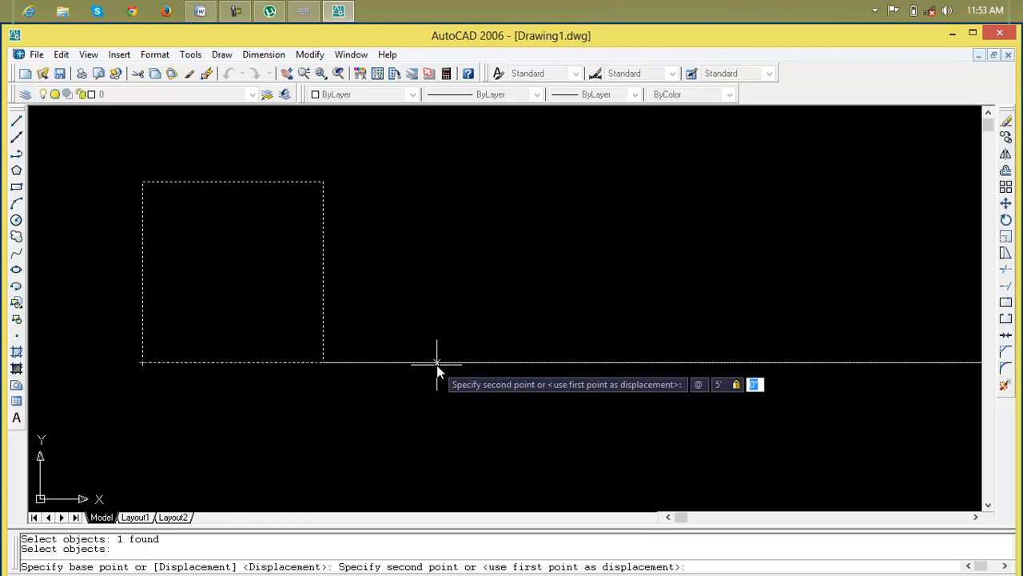
type("0")
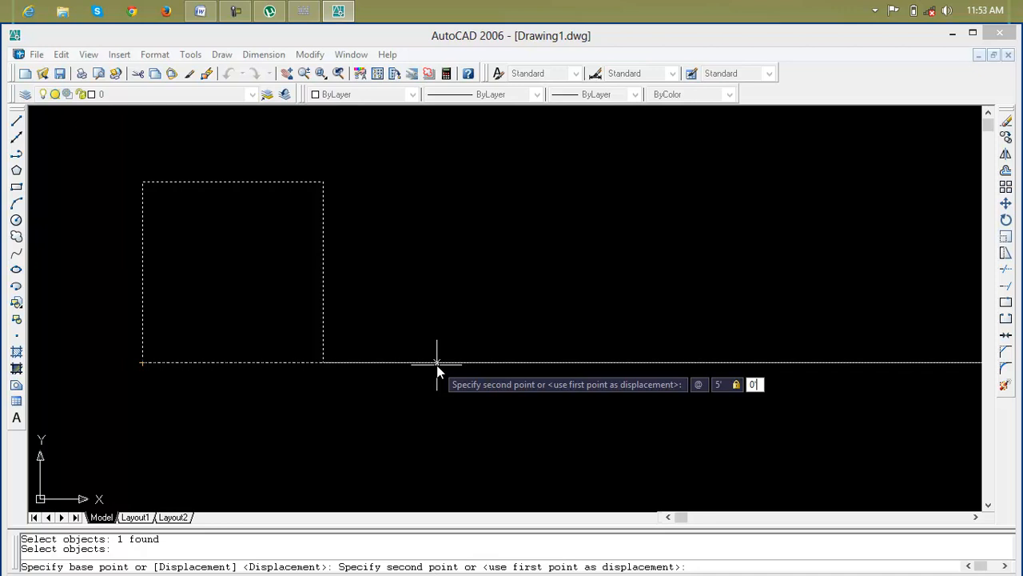
key("Return")
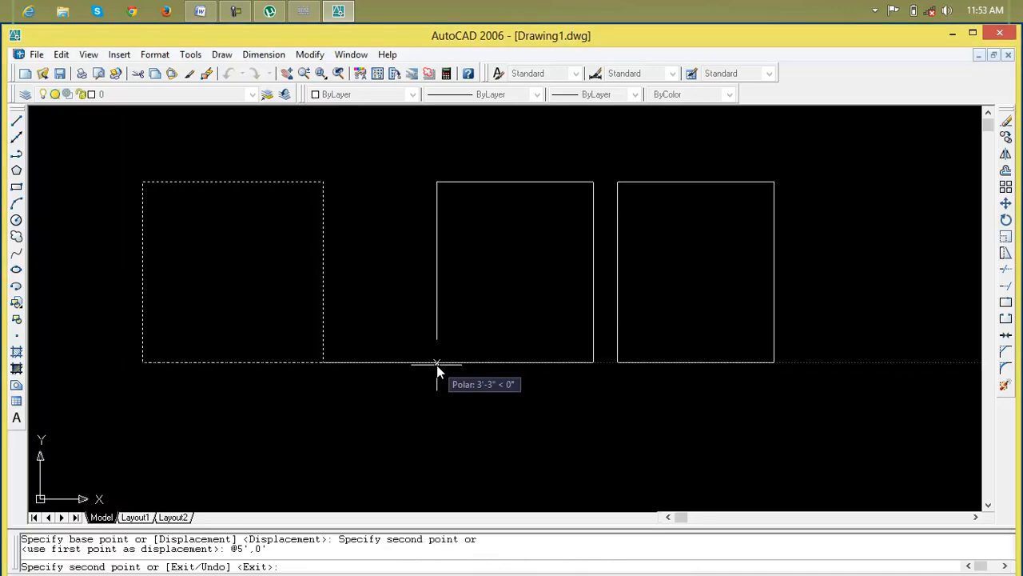
key("Escape")
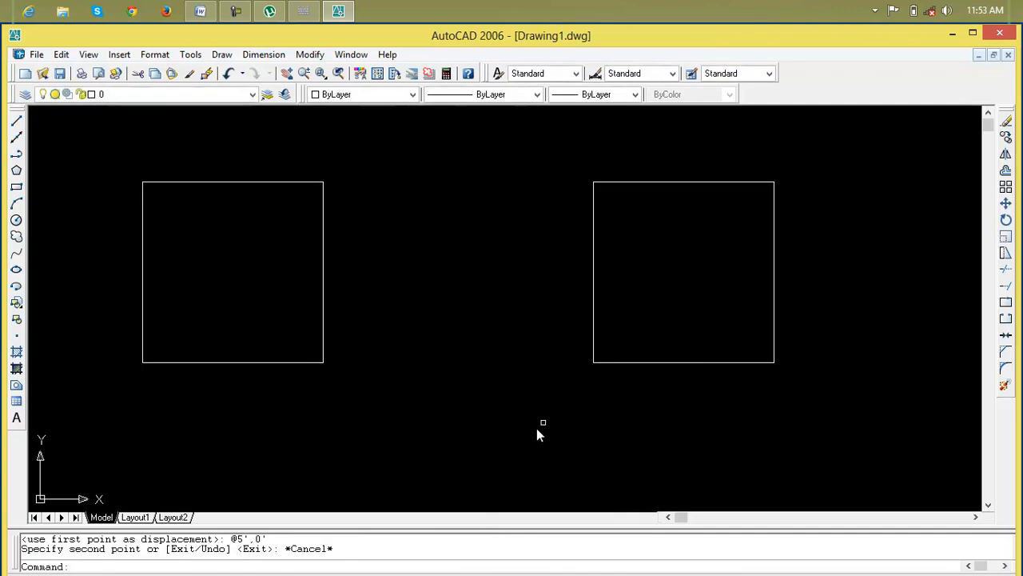
Display the Dimension toolbar.
scroll(605, 404, "down", 2)
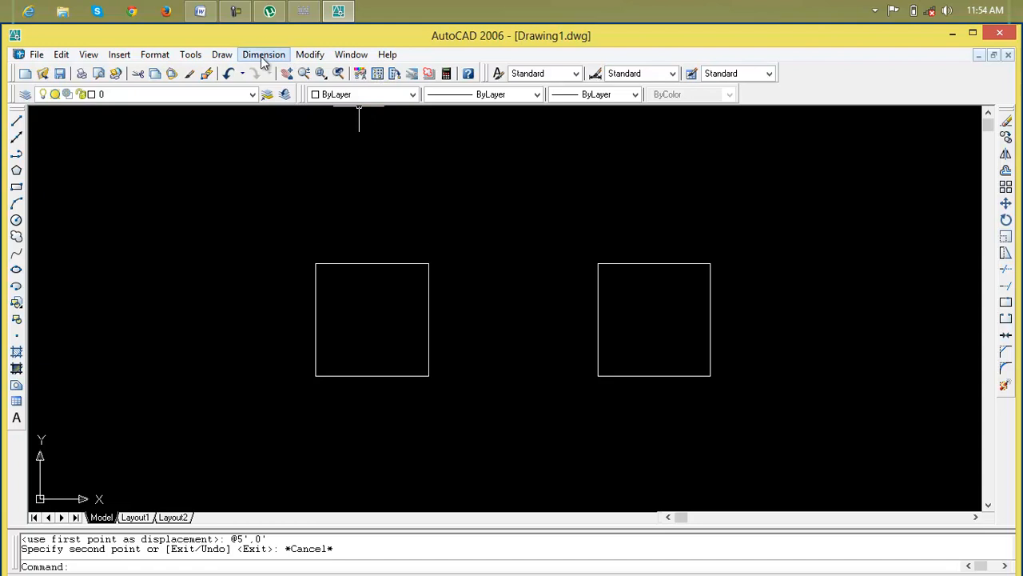
right_click(304, 76)
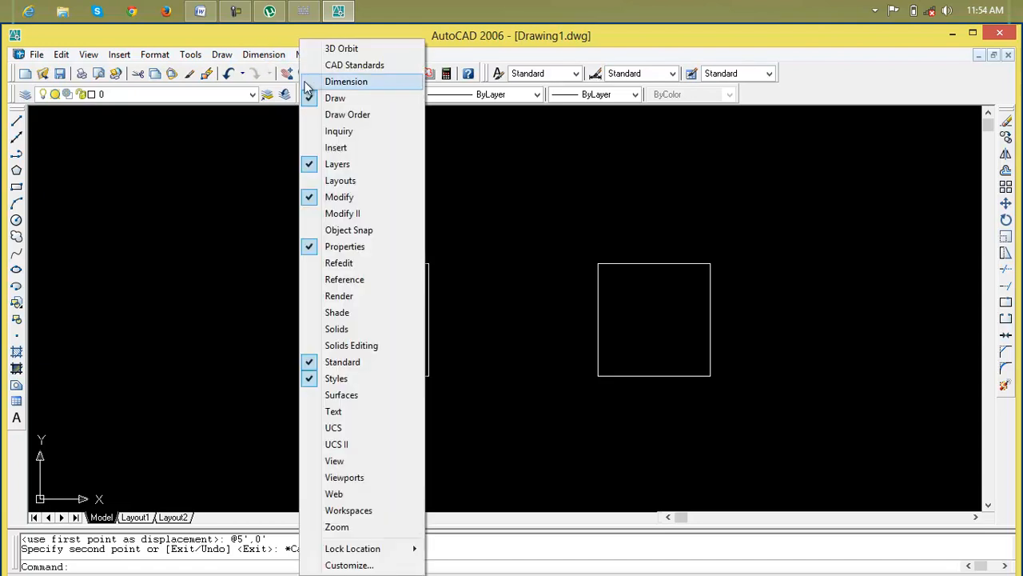
left_click(347, 82)
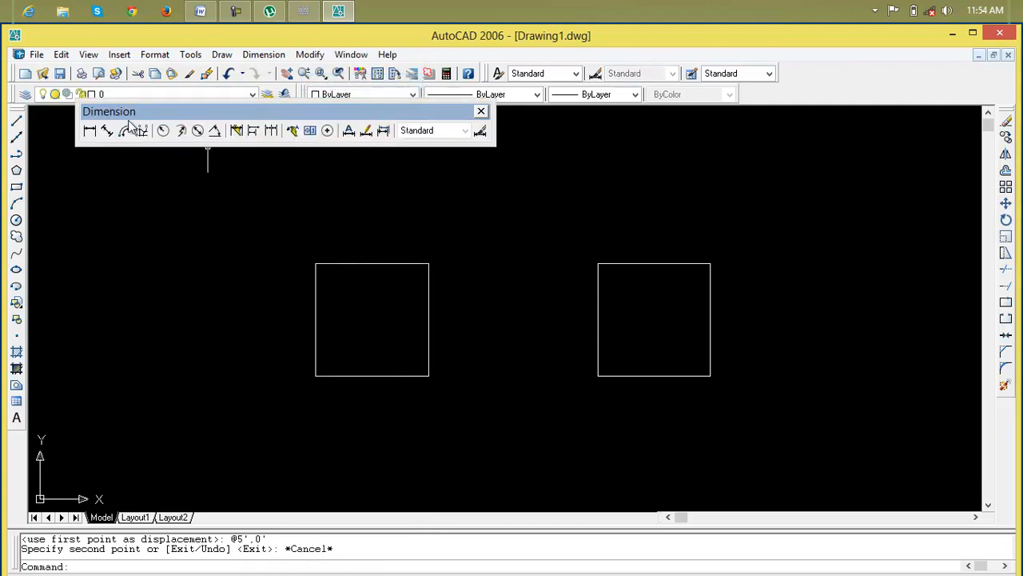
Add a linear dimension across the gap between the two squares' facing upper corners, inspect it and erase it.
left_click(94, 133)
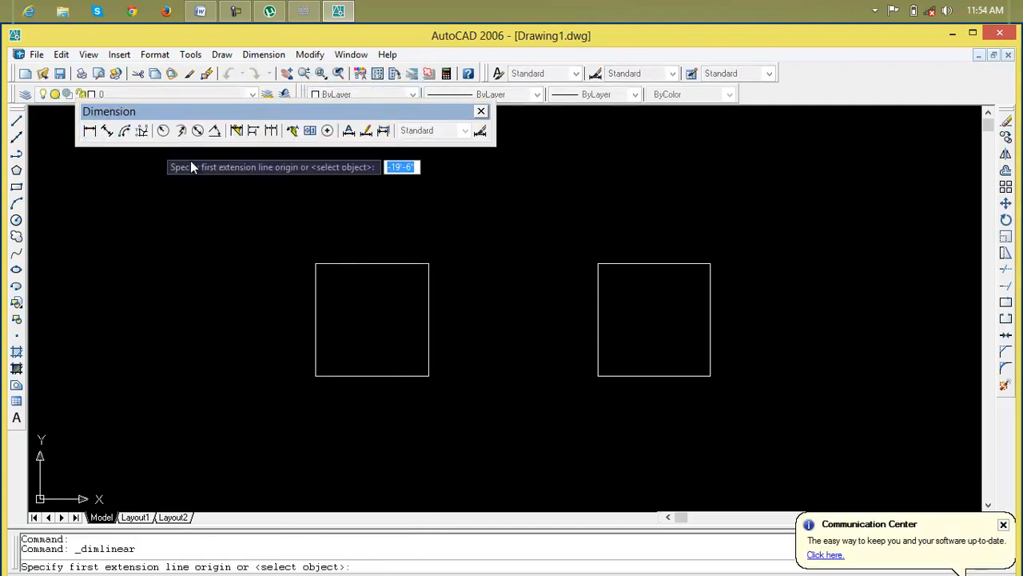
left_click(428, 264)
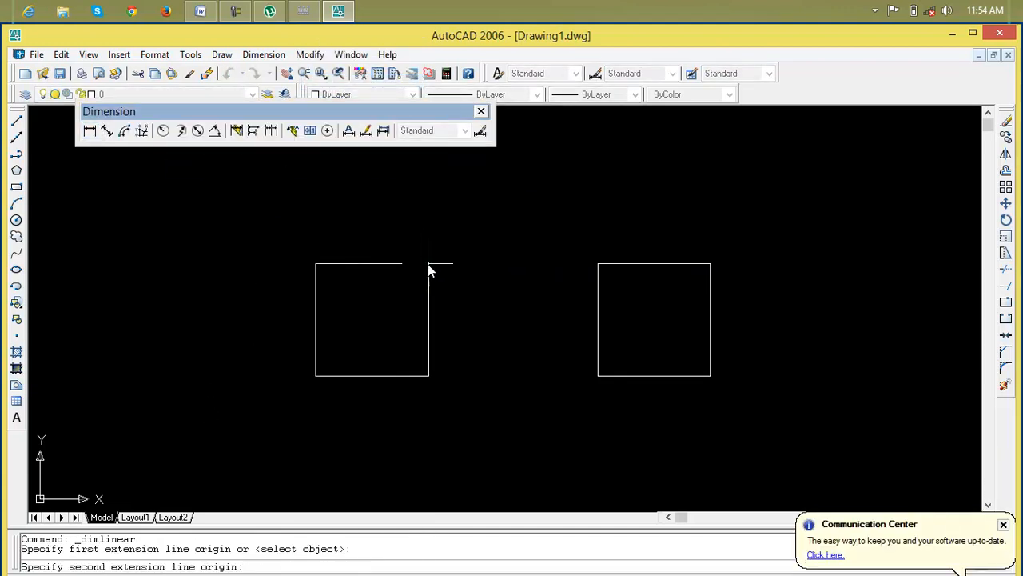
left_click(598, 265)
left_click(591, 203)
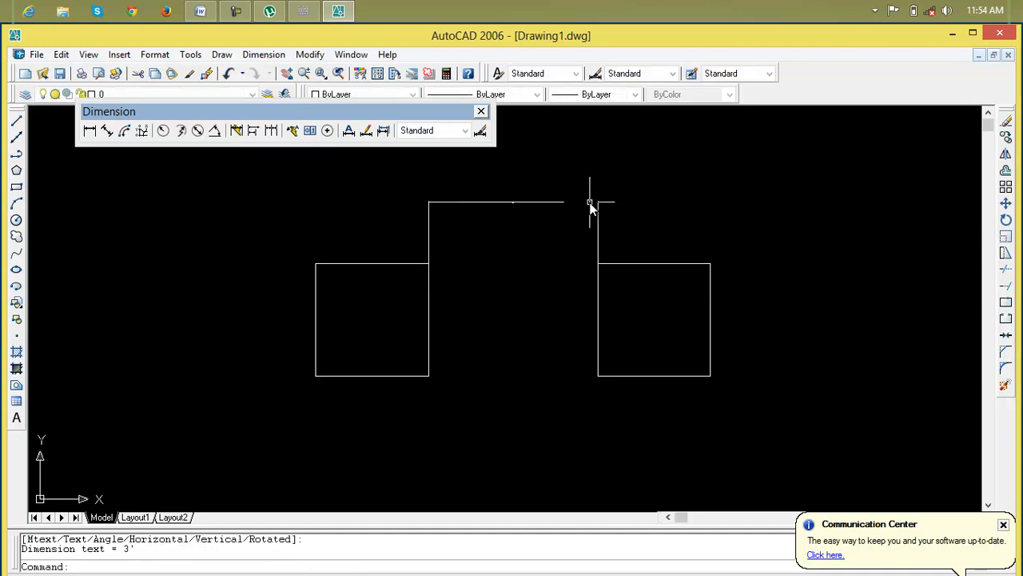
scroll(500, 200, "up", 5)
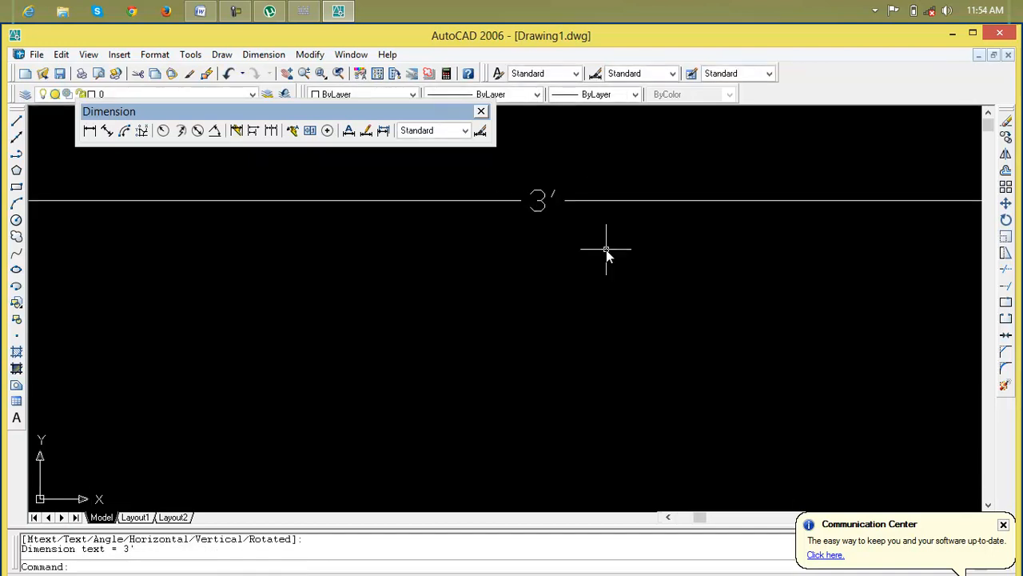
scroll(606, 250, "down", 5)
middle_click_drag(607, 256, 560, 283)
scroll(555, 253, "up", 2)
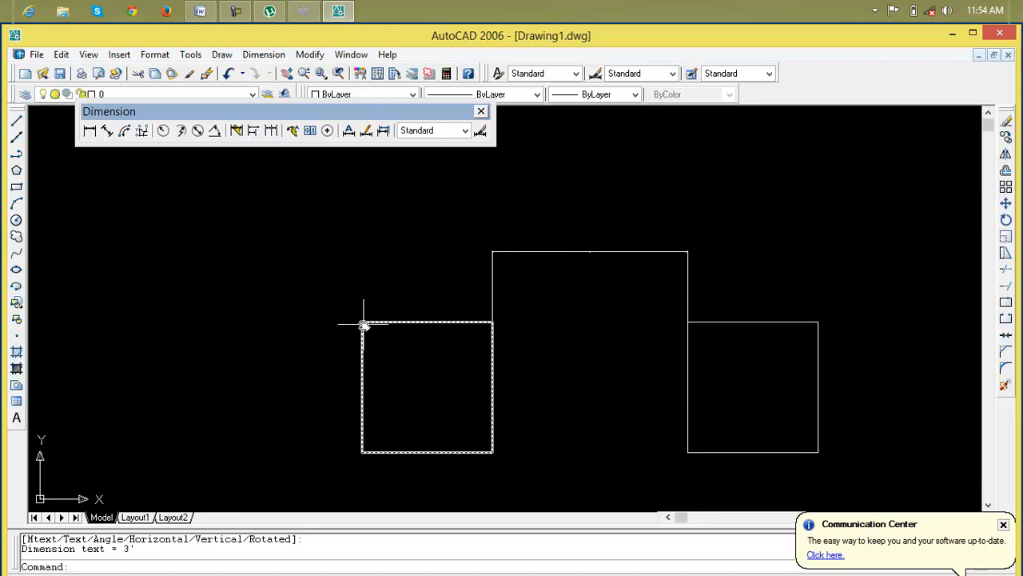
left_click(540, 252)
key("Delete")
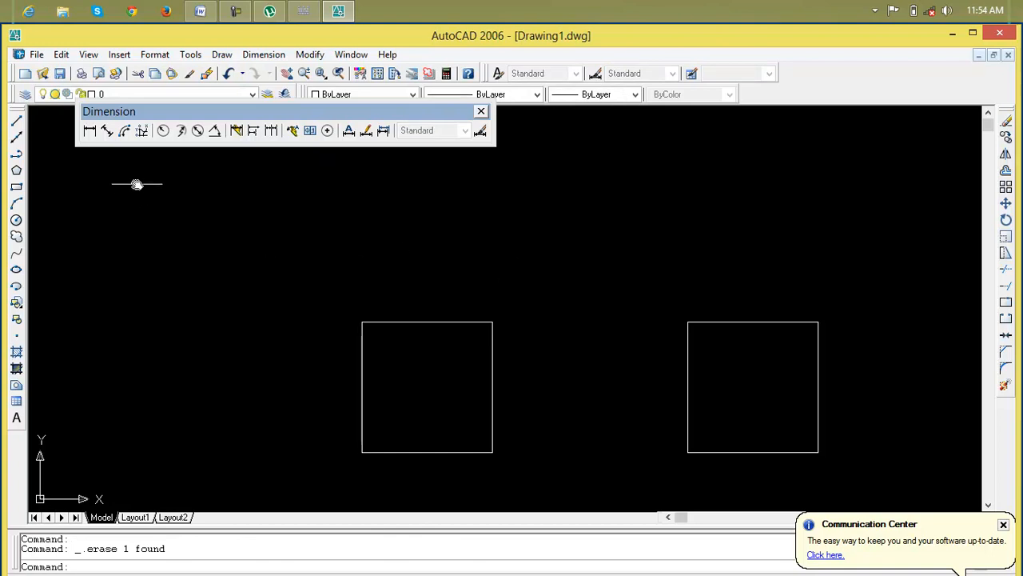
Add a linear dimension above the squares, from the left square's upper-left corner to the right square's upper-left corner, and inspect its text.
left_click(89, 131)
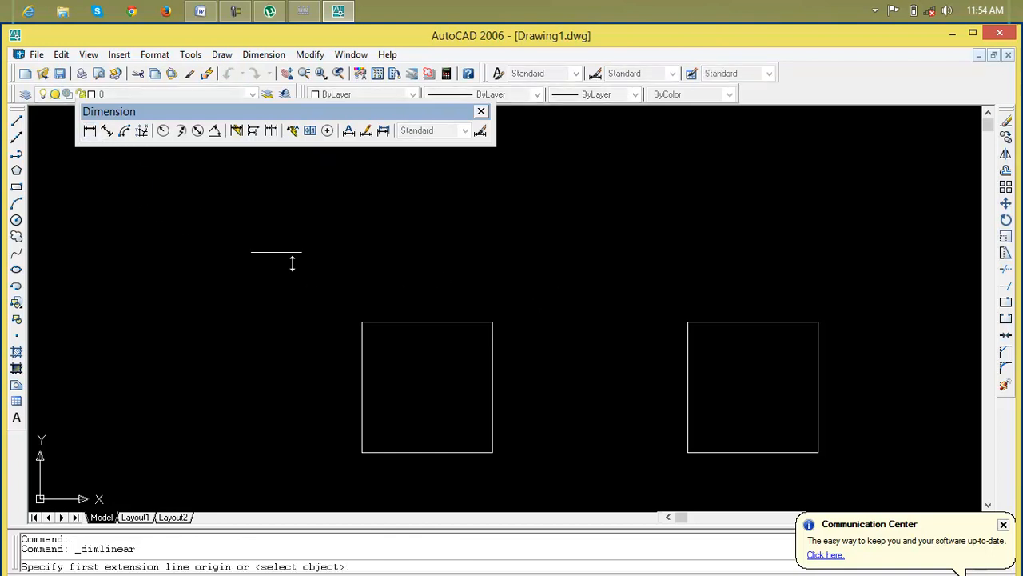
left_click(362, 322)
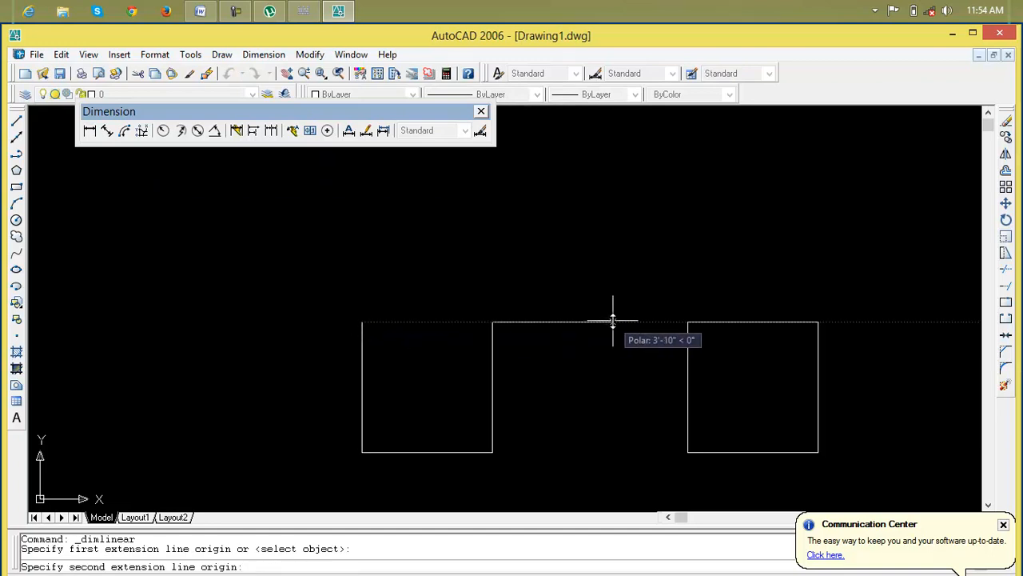
left_click(688, 322)
left_click(687, 242)
scroll(535, 231, "up", 6)
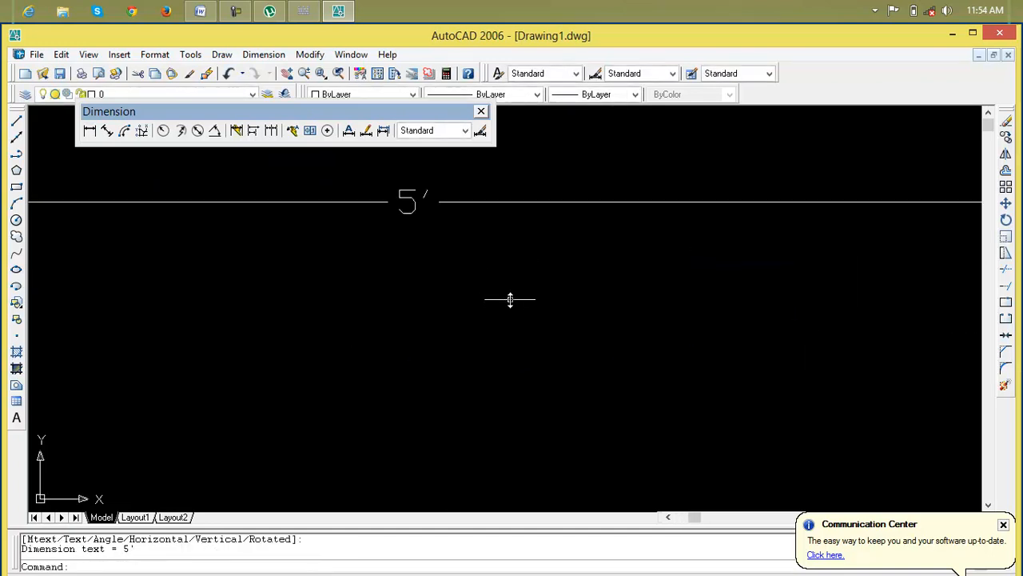
mouse_move(439, 196)
middle_mouse_down()
mouse_move(555, 328)
mouse_move(507, 312)
middle_mouse_up()
scroll(555, 326, "up", 5)
scroll(557, 328, "down", 6)
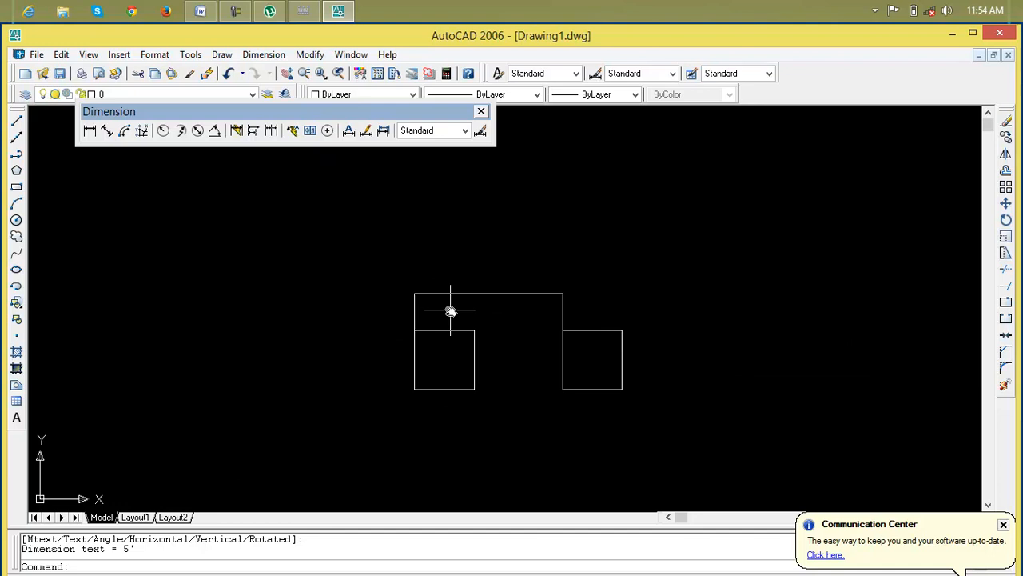
key("Escape")
key("Escape")
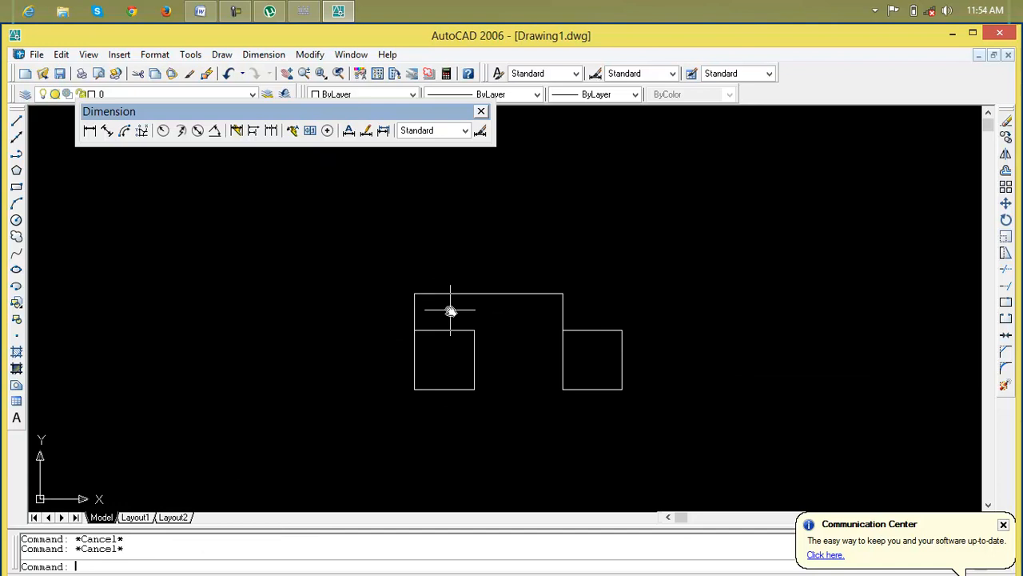
Set the overall dimension scale variable DIMSCALE to 1'.
type("dimscale")
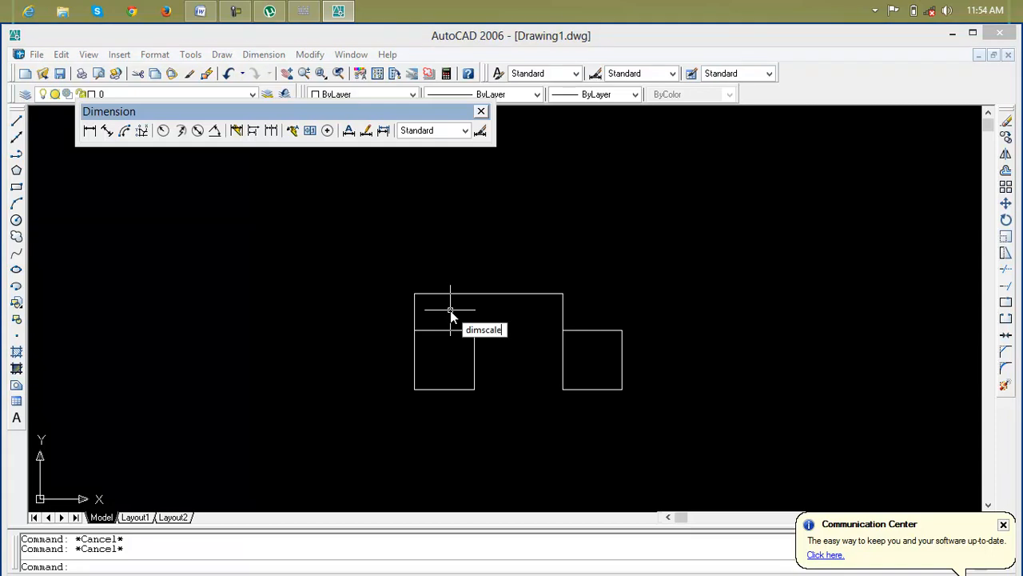
key("Return")
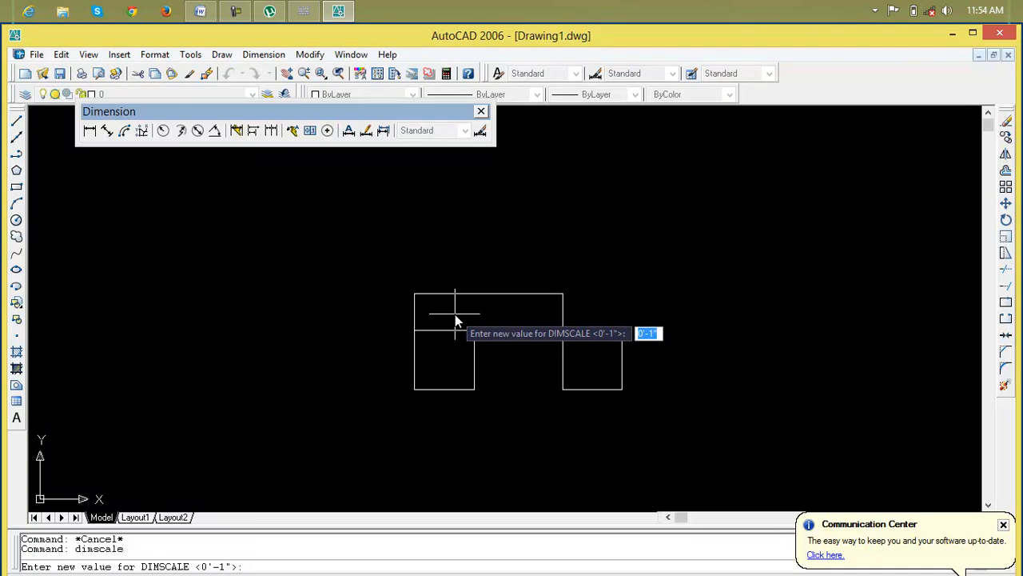
type("1")
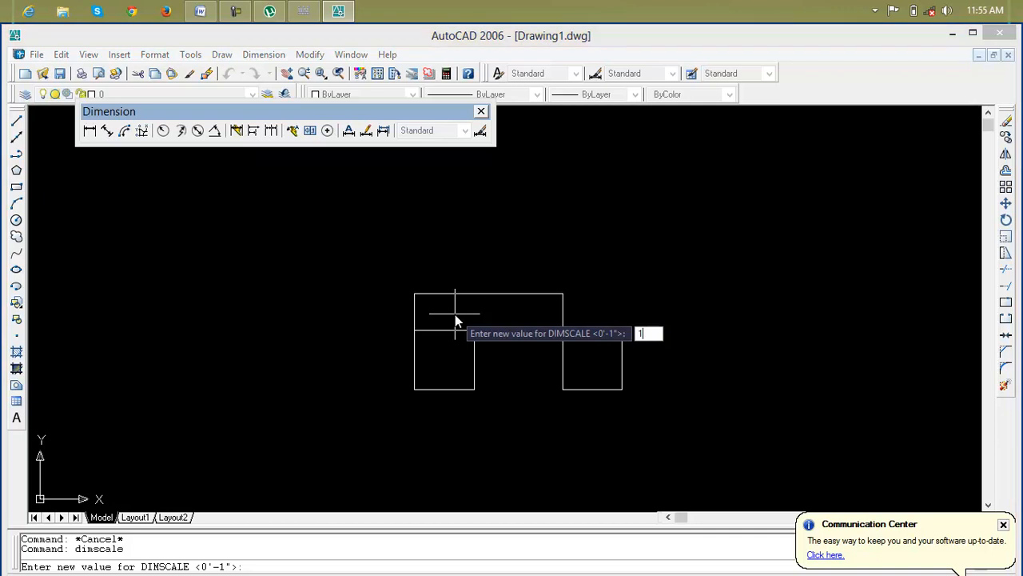
key("Return")
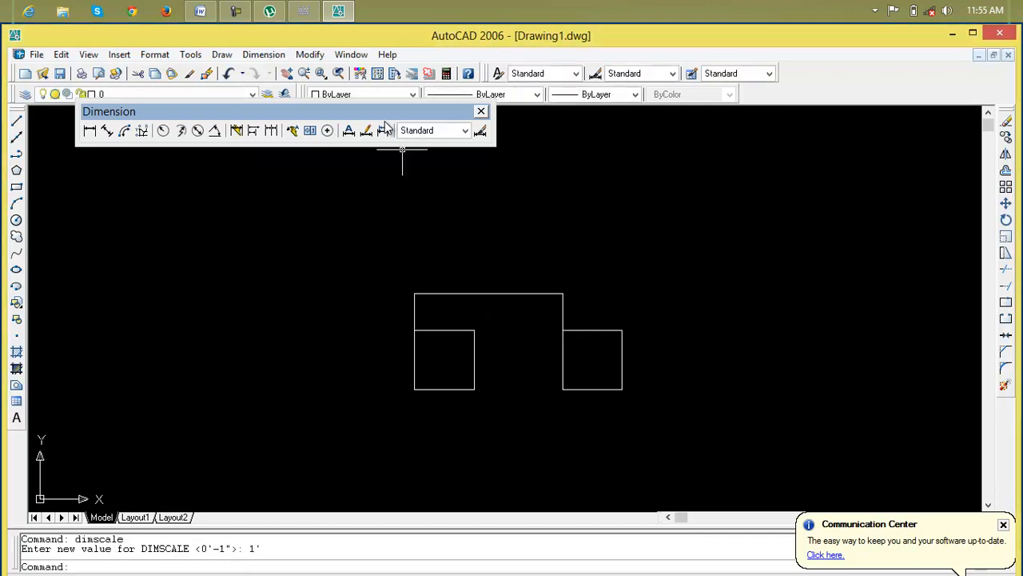
Update the linear dimension above the two squares to the current dimension scale, inspect its text and close the Dimension toolbar.
left_click(383, 130)
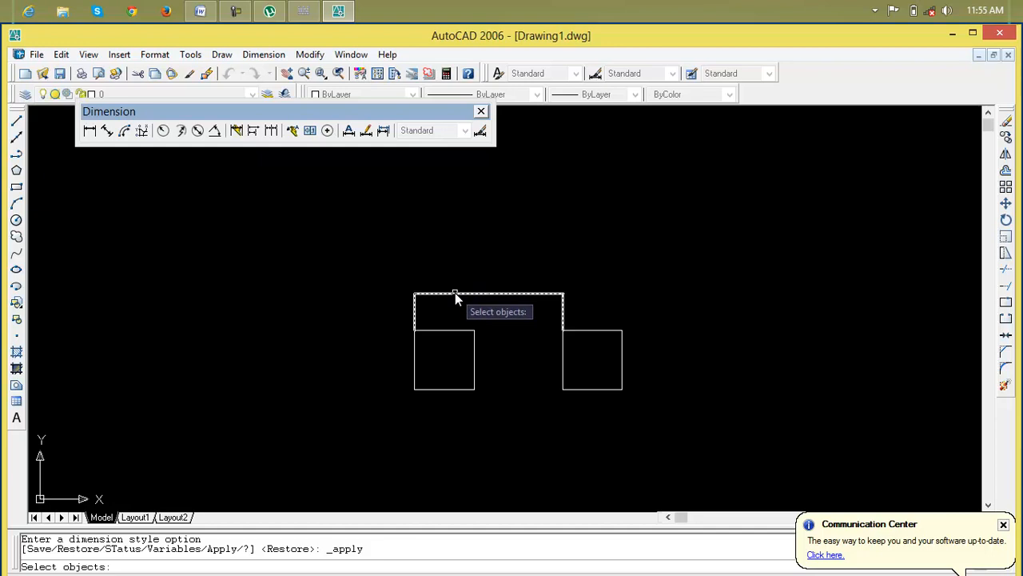
left_click(454, 292)
key("Return")
scroll(497, 298, "up", 5)
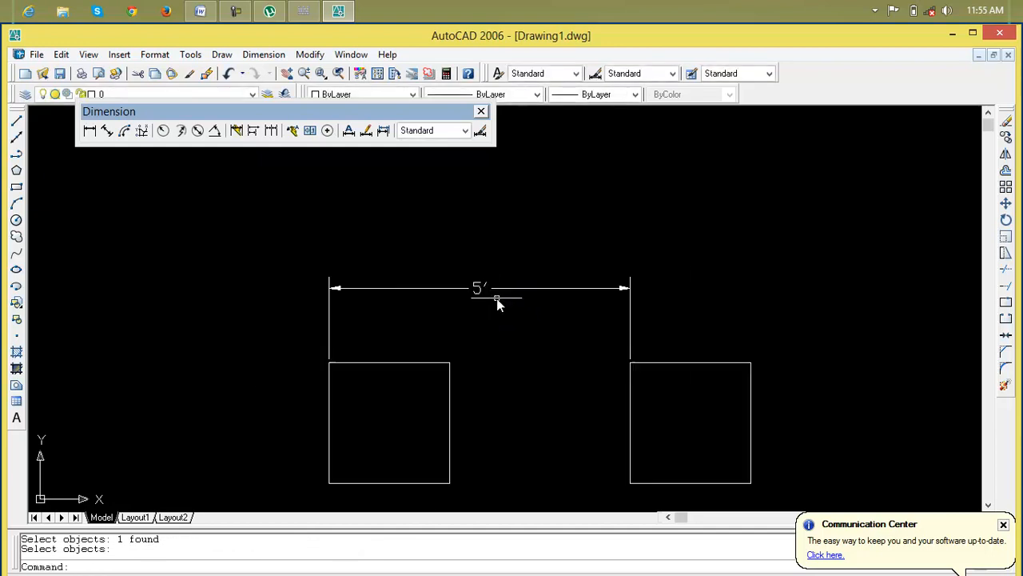
middle_click_drag(527, 325, 452, 274)
scroll(452, 272, "down", 2)
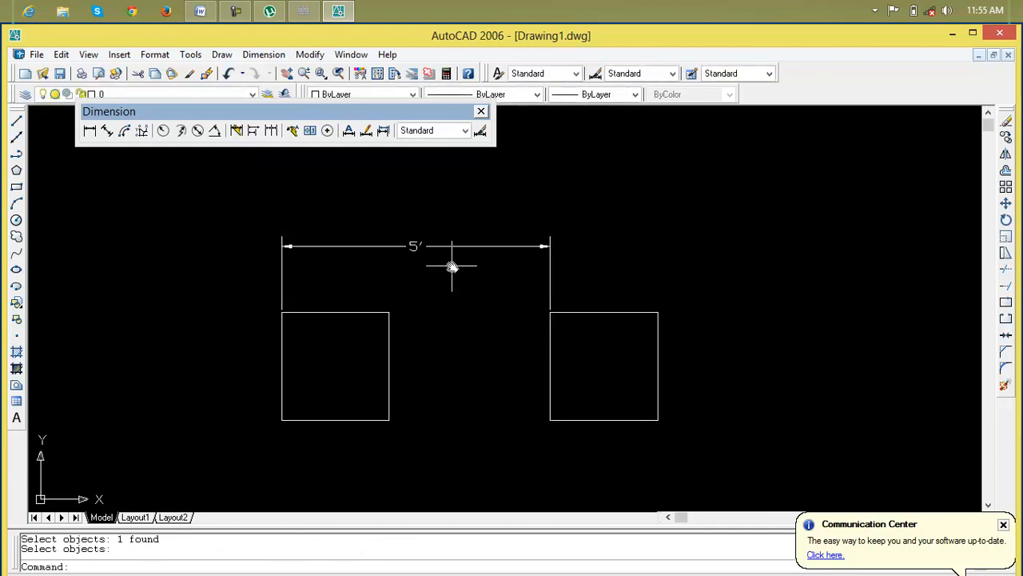
left_click(481, 111)
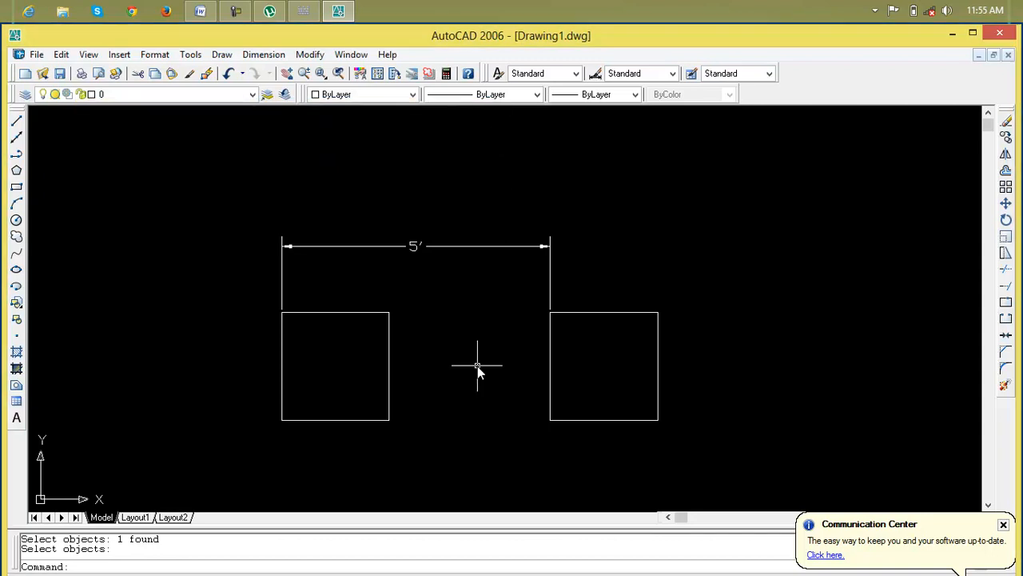
key("Escape")
key("Escape")
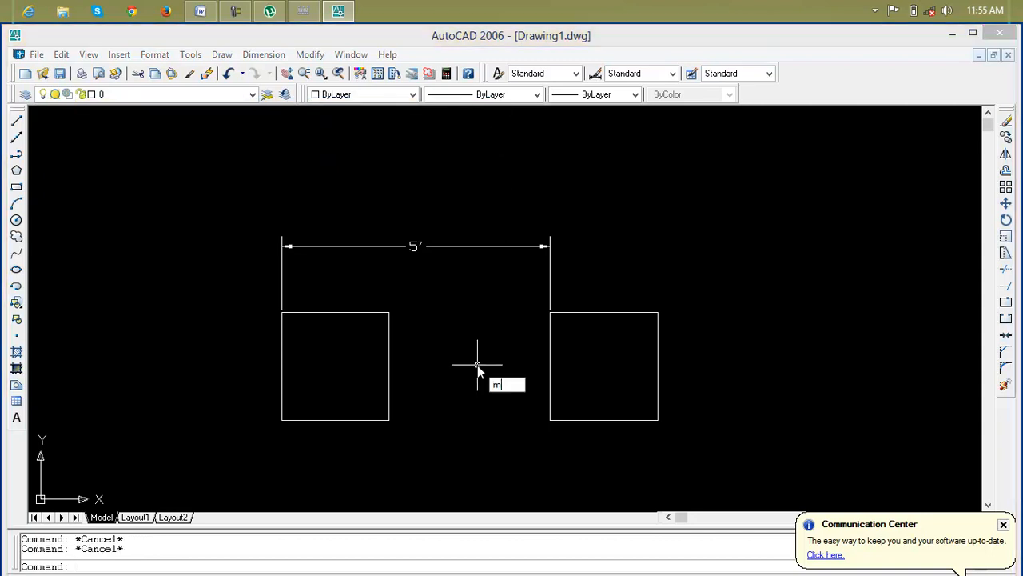
type("cp")
key("Return")
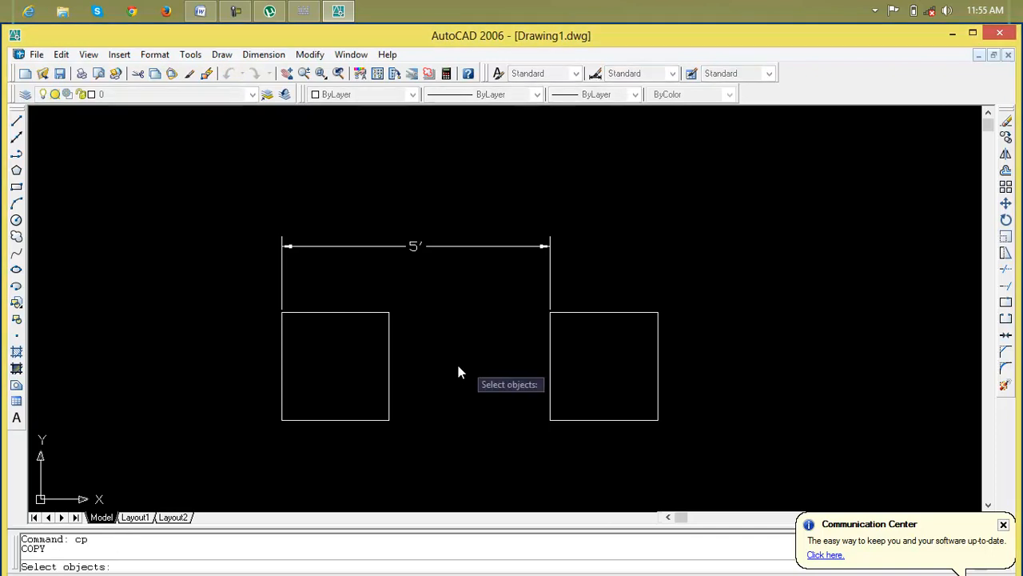
left_click(388, 383)
key("Return")
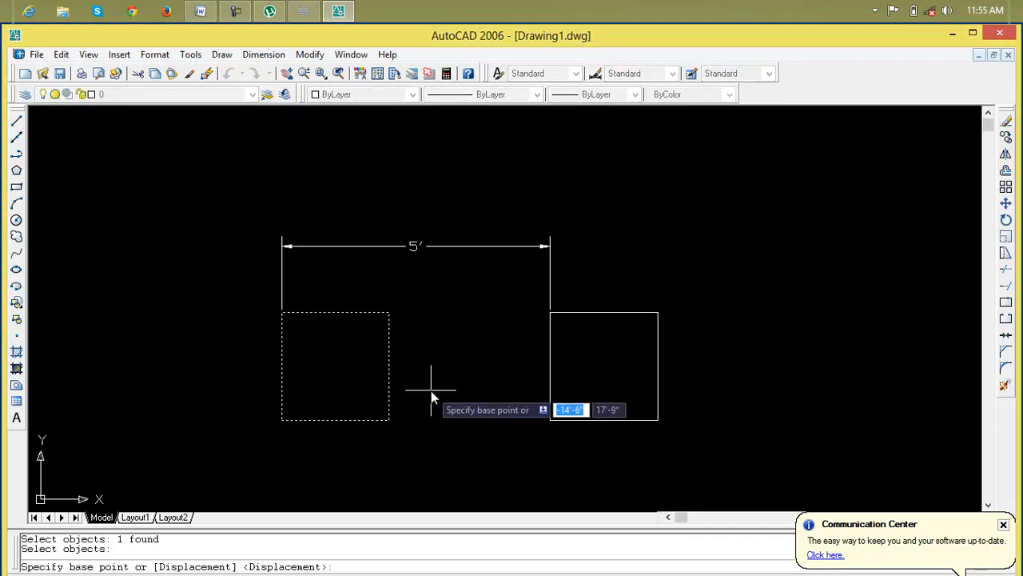
left_click(389, 421)
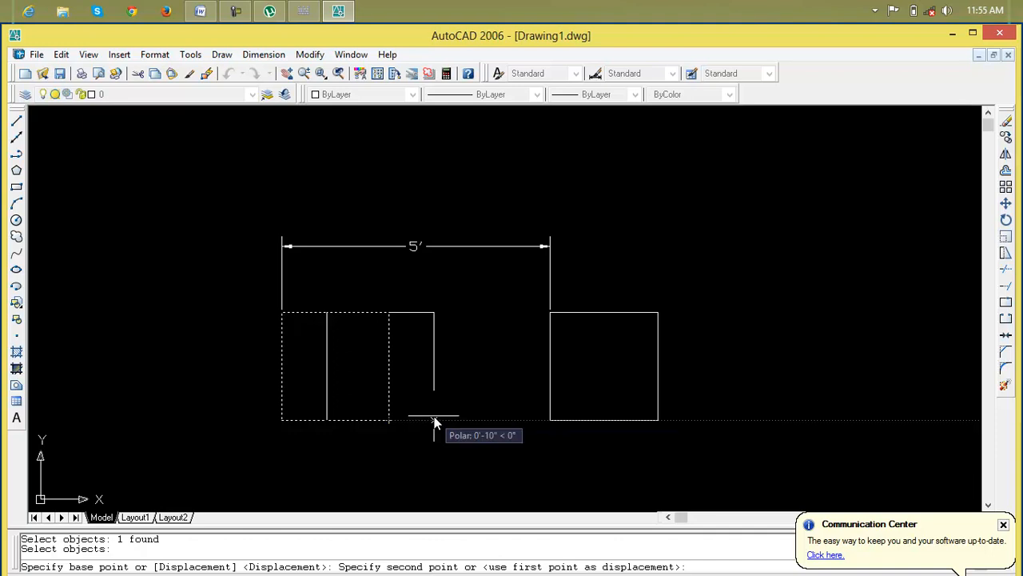
type("10")
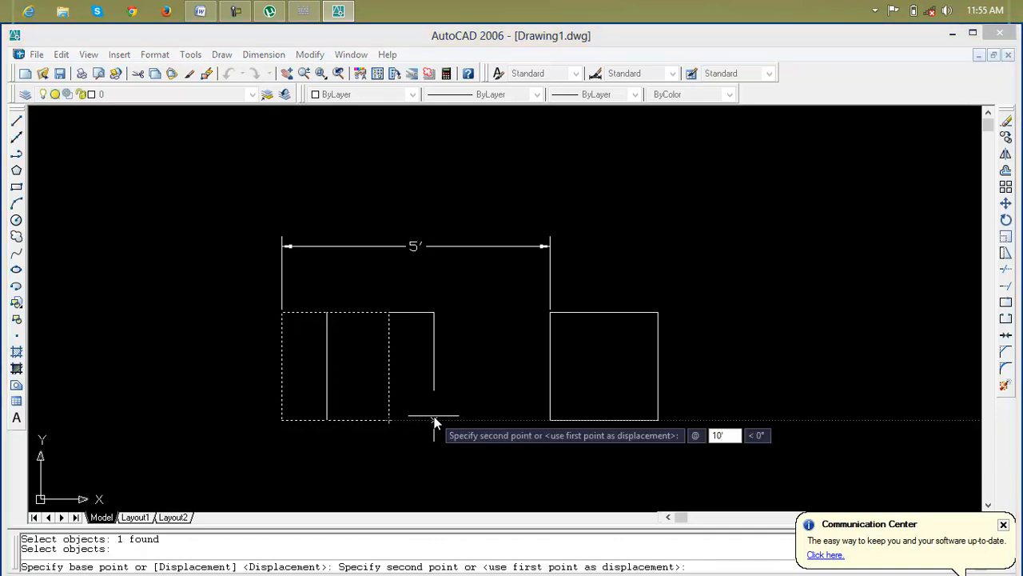
key("Tab")
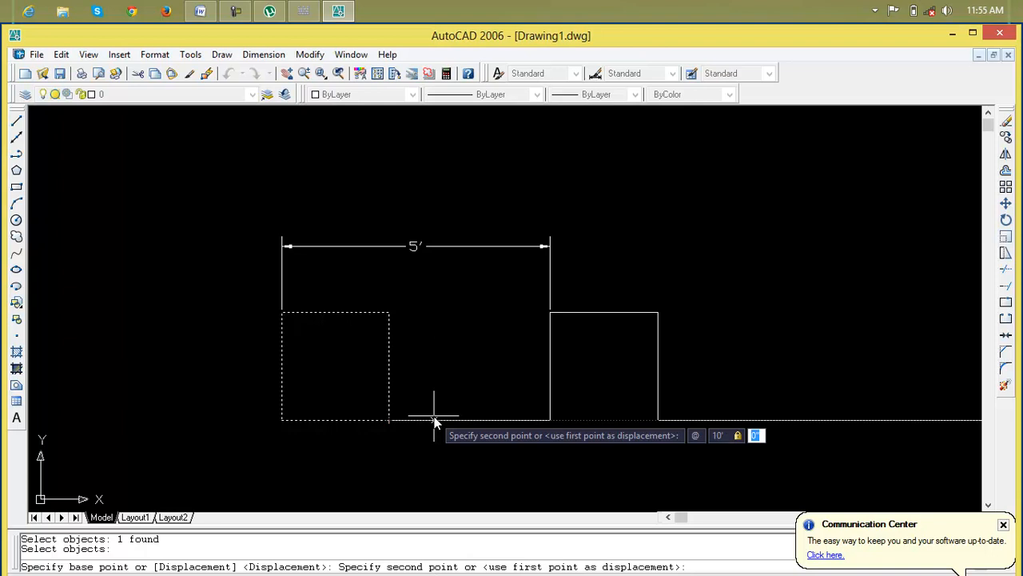
key("Return")
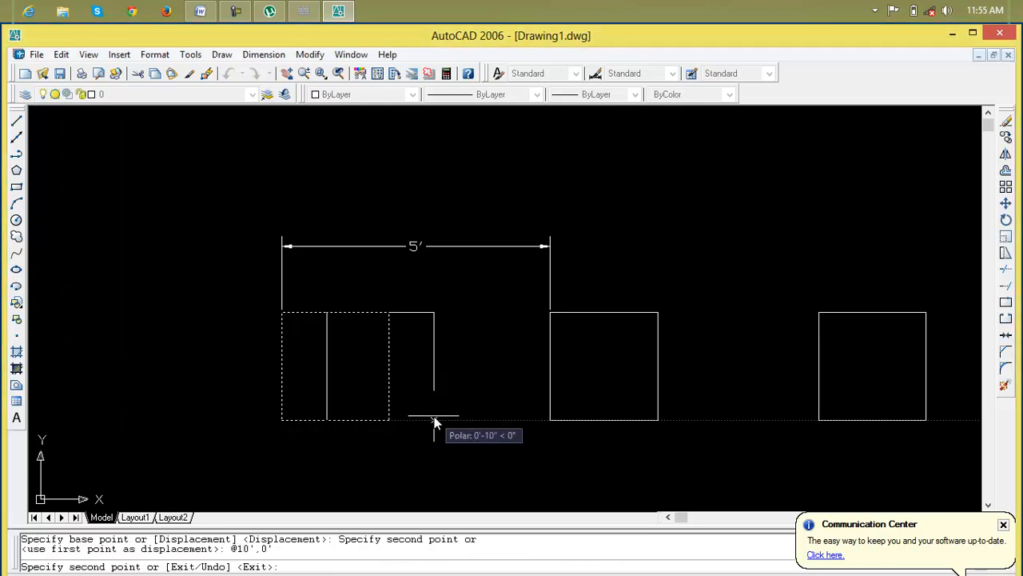
key("Escape")
key("Escape")
key("Escape")
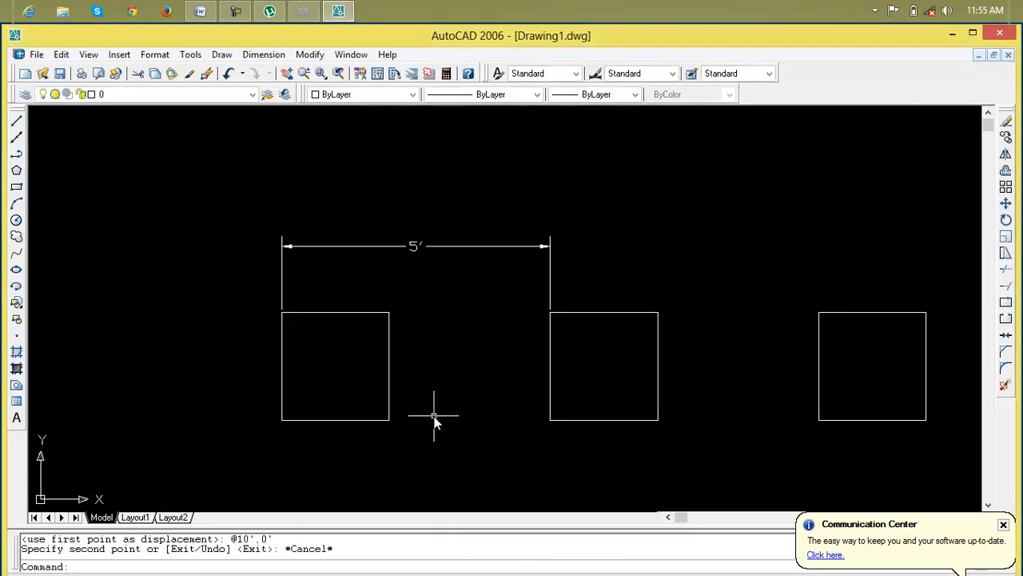
Display the Dimension toolbar and add a linear dimension above the squares, from the left square's upper-right corner to the rightmost square's upper-left corner.
right_click(320, 76)
left_click(333, 81)
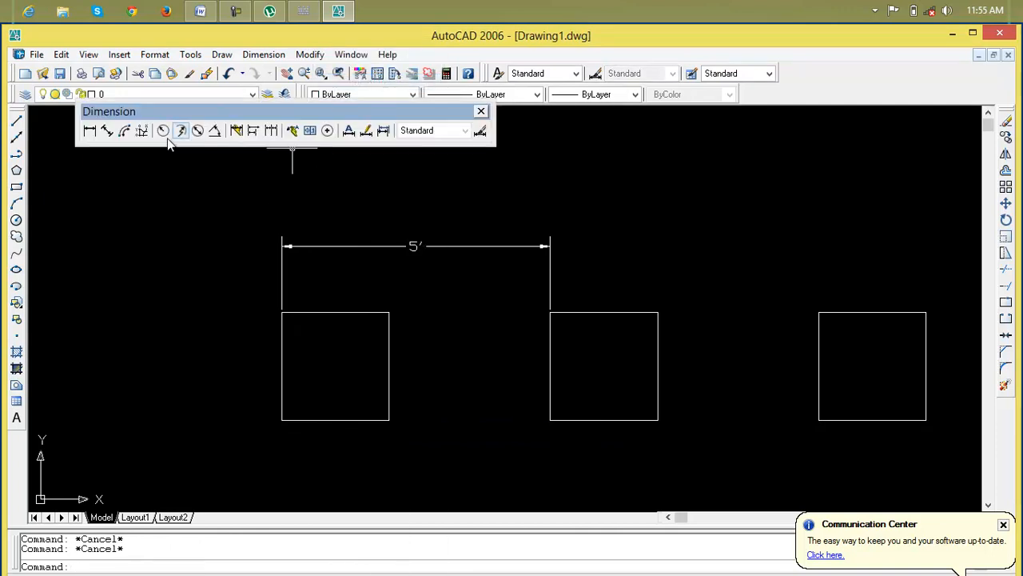
left_click(89, 131)
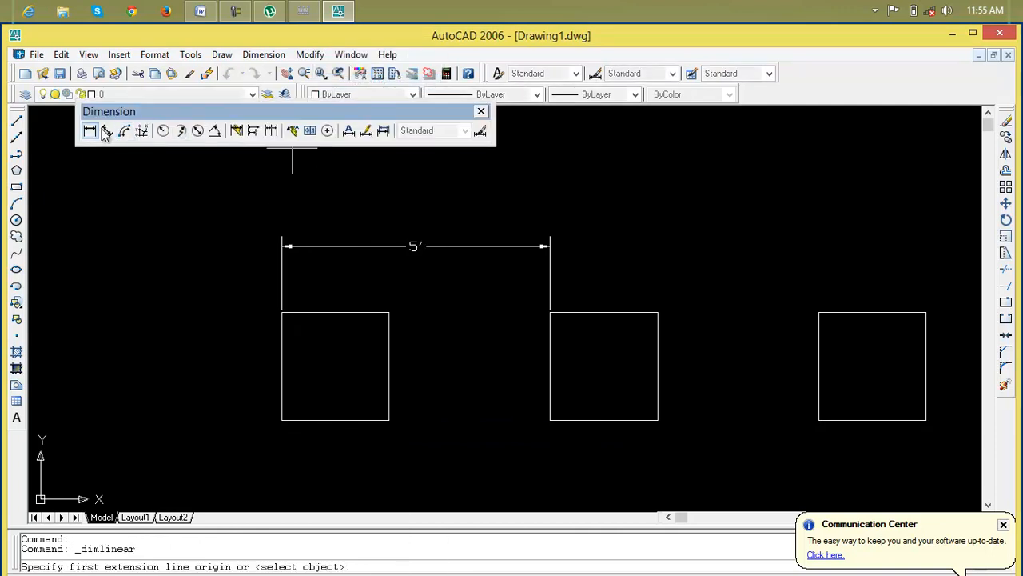
left_click(388, 313)
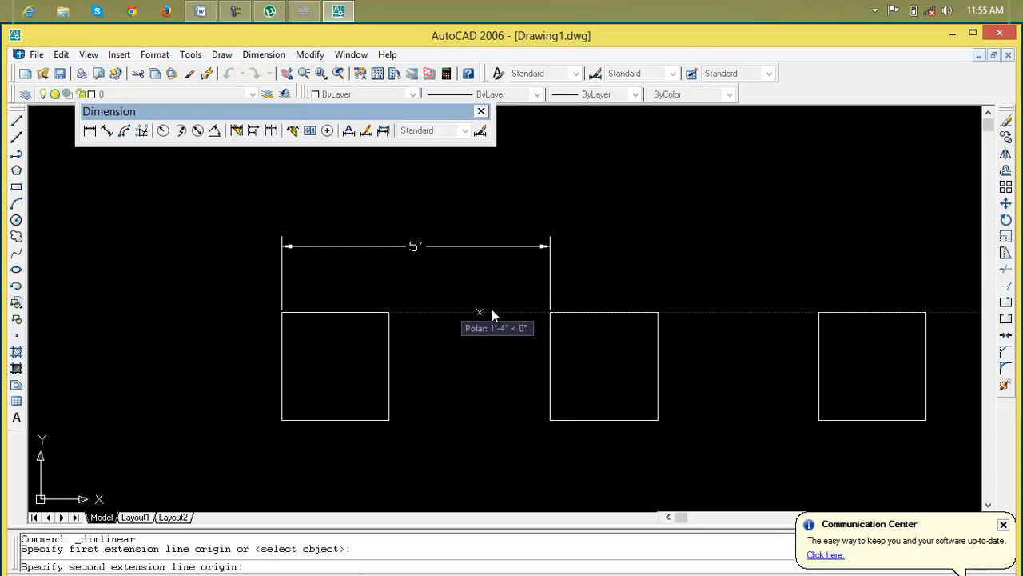
left_click(819, 312)
left_click(815, 206)
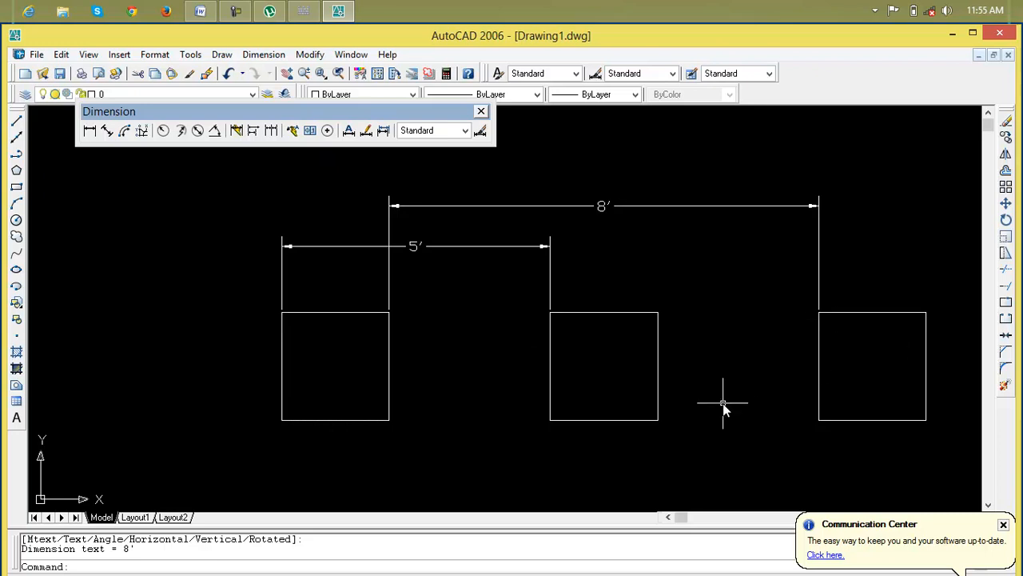
key("Return")
type("``````")
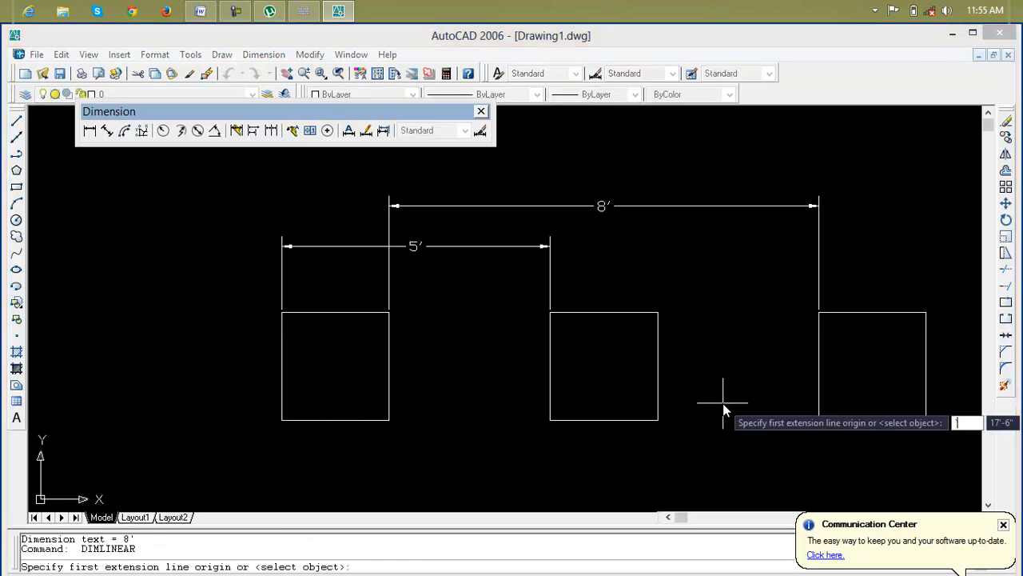
type("```")
key("Escape")
key("Escape")
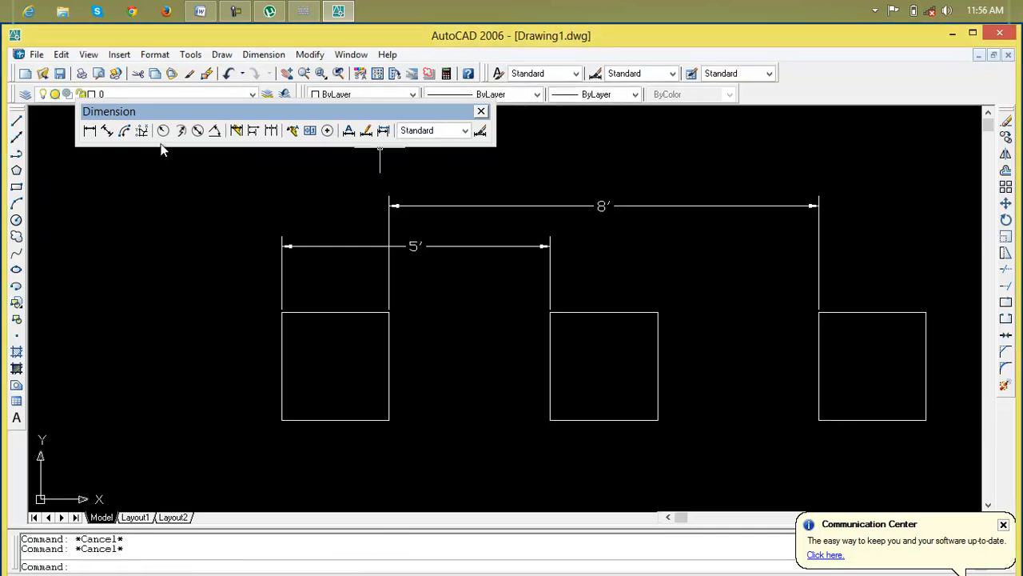
Add a linear dimension below the squares, from the left square's lower-left corner to the rightmost square's lower-left corner.
left_click(90, 130)
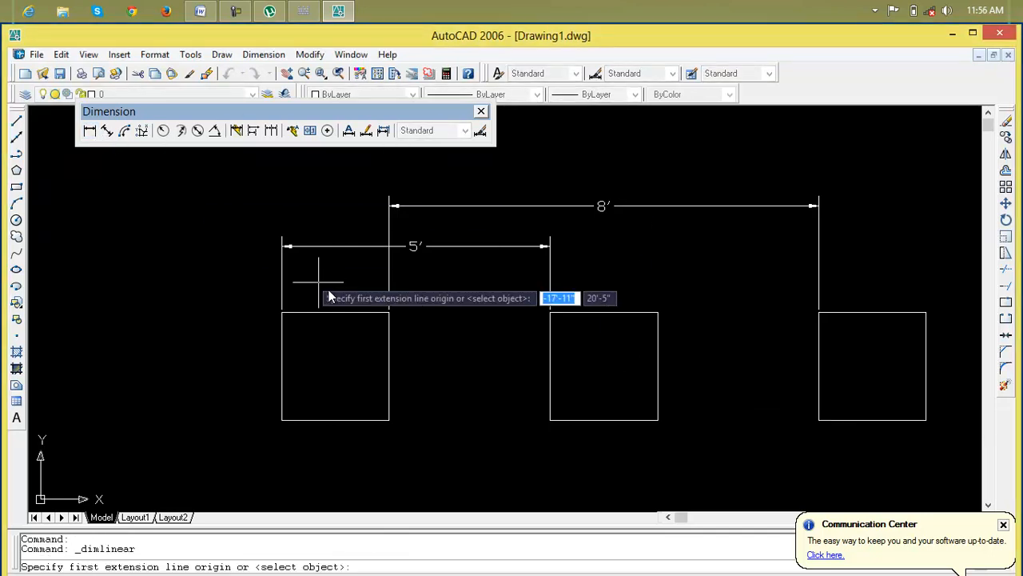
left_click(281, 420)
left_click(819, 419)
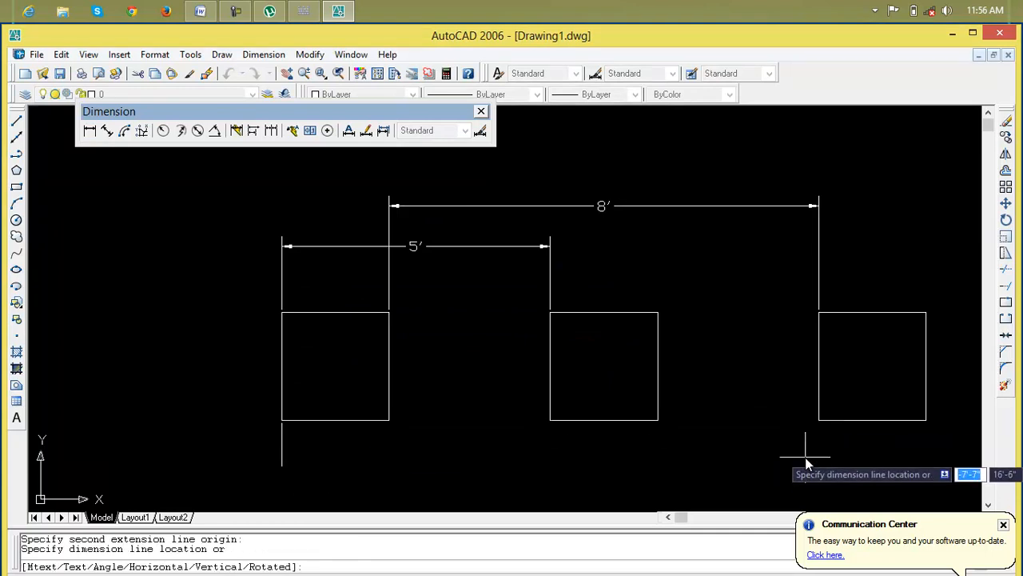
left_click(805, 462)
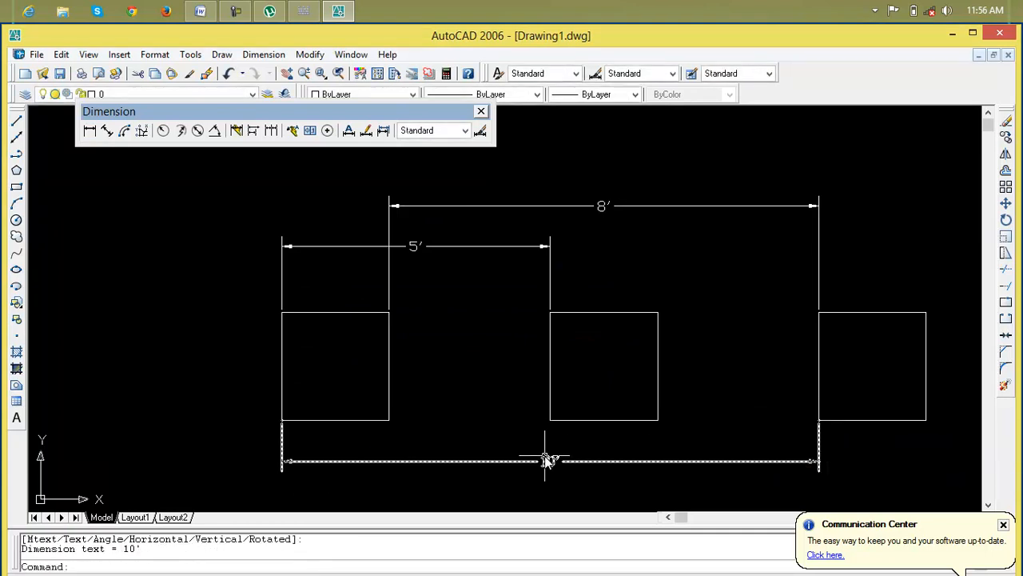